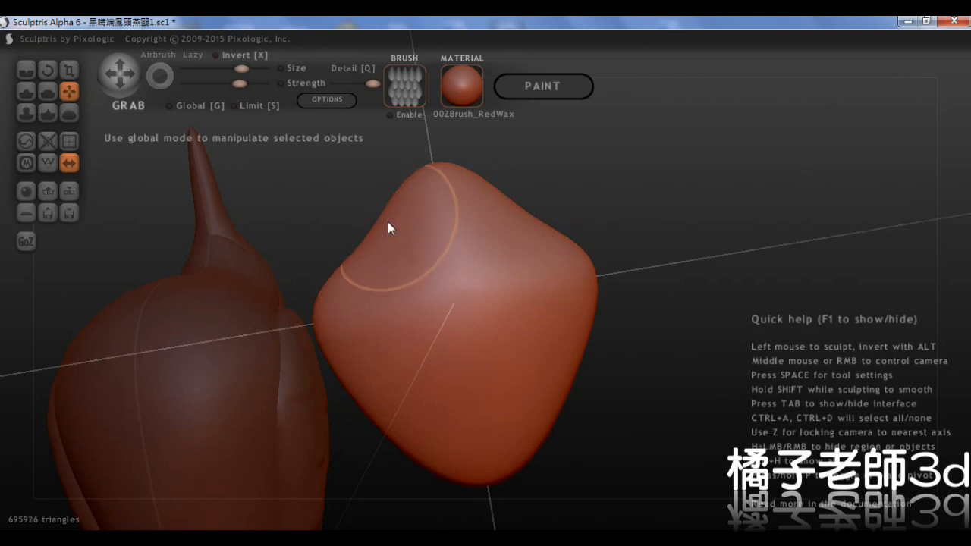
Step: Shape the flat foot blob's corners into a webbed-foot outline with the Grab brush
{"action": "left_click_drag", "start_coordinate": [386, 235], "coordinate": [404, 254]}
{"action": "left_click_drag", "start_coordinate": [511, 235], "coordinate": [489, 251]}
{"action": "mouse_move", "coordinate": [470, 258]}
{"action": "right_mouse_down"}
{"action": "mouse_move", "coordinate": [455, 321]}
{"action": "mouse_move", "coordinate": [498, 335]}
{"action": "mouse_move", "coordinate": [499, 275]}
{"action": "mouse_move", "coordinate": [492, 327]}
{"action": "right_mouse_up"}
{"action": "left_click_drag", "start_coordinate": [492, 327], "coordinate": [463, 323]}
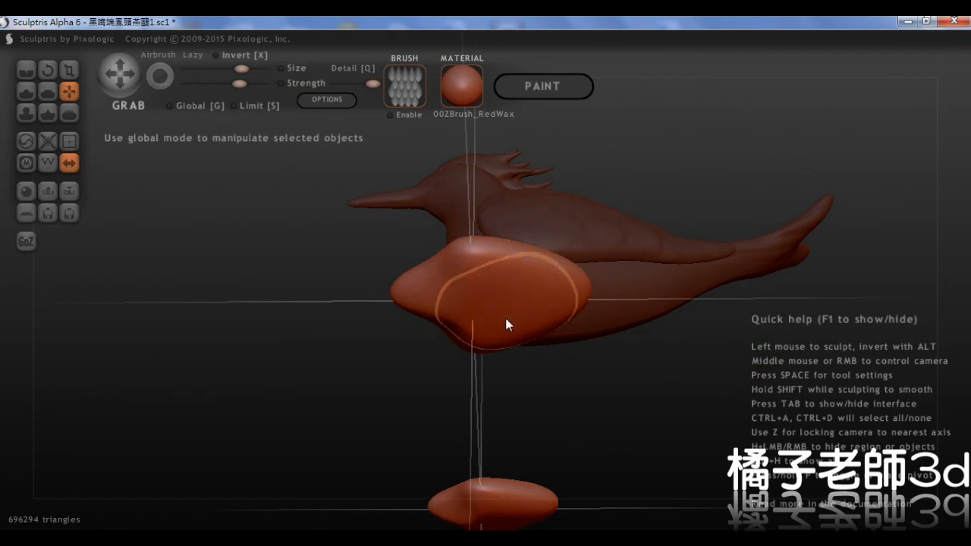
{"action": "right_click_drag", "start_coordinate": [502, 296], "coordinate": [546, 337]}
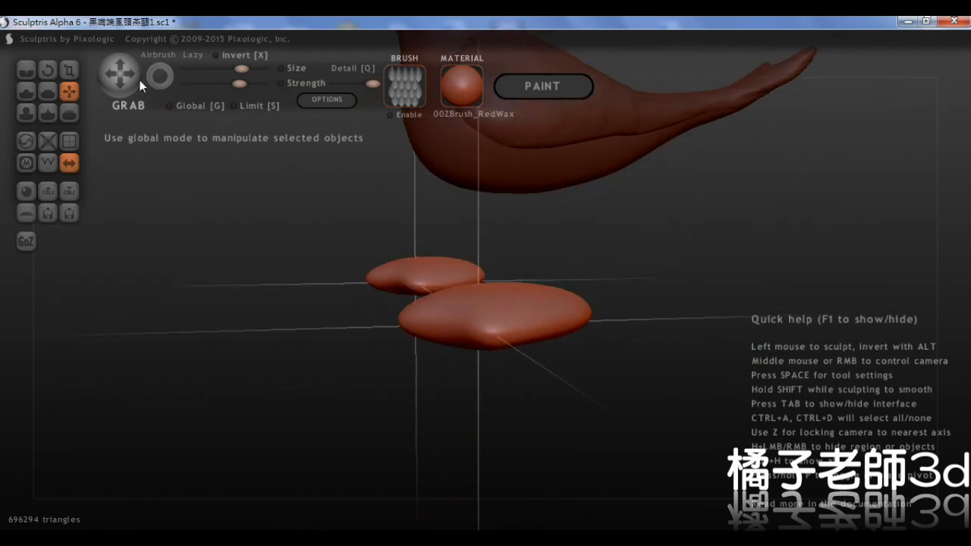
Step: Mask the feet except for a patch on top where the leg grows out
{"action": "left_click", "coordinate": [69, 70]}
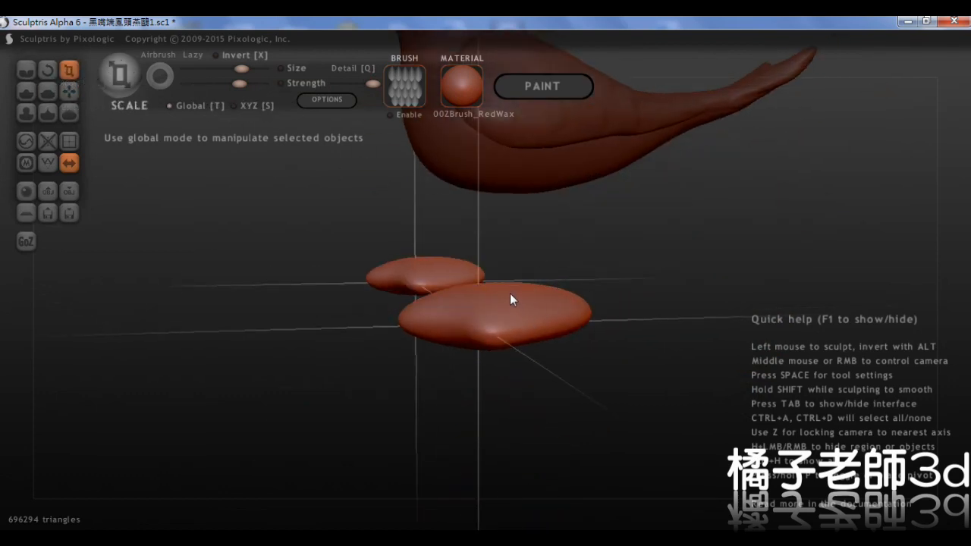
{"action": "mouse_move", "coordinate": [503, 306]}
{"action": "right_mouse_down"}
{"action": "mouse_move", "coordinate": [630, 376]}
{"action": "mouse_move", "coordinate": [501, 299]}
{"action": "mouse_move", "coordinate": [725, 243]}
{"action": "mouse_move", "coordinate": [579, 296]}
{"action": "mouse_move", "coordinate": [579, 332]}
{"action": "mouse_move", "coordinate": [561, 345]}
{"action": "mouse_move", "coordinate": [468, 307]}
{"action": "mouse_move", "coordinate": [513, 329]}
{"action": "right_mouse_up"}
{"action": "left_click", "coordinate": [68, 90]}
{"action": "scroll", "coordinate": [543, 330], "scroll_direction": "up", "scroll_amount": 4}
{"action": "key", "text": "m"}
{"action": "mouse_move", "coordinate": [515, 334]}
{"action": "left_mouse_down"}
{"action": "mouse_move", "coordinate": [524, 340]}
{"action": "mouse_move", "coordinate": [491, 339]}
{"action": "mouse_move", "coordinate": [501, 313]}
{"action": "left_mouse_up"}
{"action": "key", "text": "ctrl+i"}
Step: Use Grab in global mode to pull the unmasked patch of the foot up into a leg reaching the bird's belly
{"action": "scroll", "coordinate": [525, 419], "scroll_direction": "down", "scroll_amount": 4}
{"action": "right_click_drag", "start_coordinate": [524, 421], "coordinate": [562, 457]}
{"action": "scroll", "coordinate": [534, 347], "scroll_direction": "down", "scroll_amount": 4}
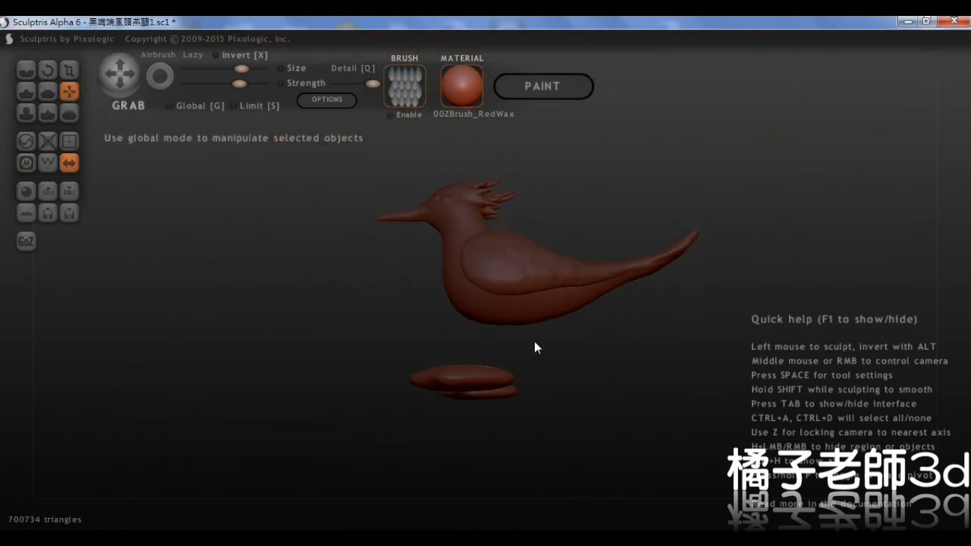
{"action": "right_click_drag", "start_coordinate": [534, 347], "coordinate": [476, 388]}
{"action": "left_click", "coordinate": [182, 107]}
{"action": "right_click_drag", "start_coordinate": [449, 236], "coordinate": [453, 251]}
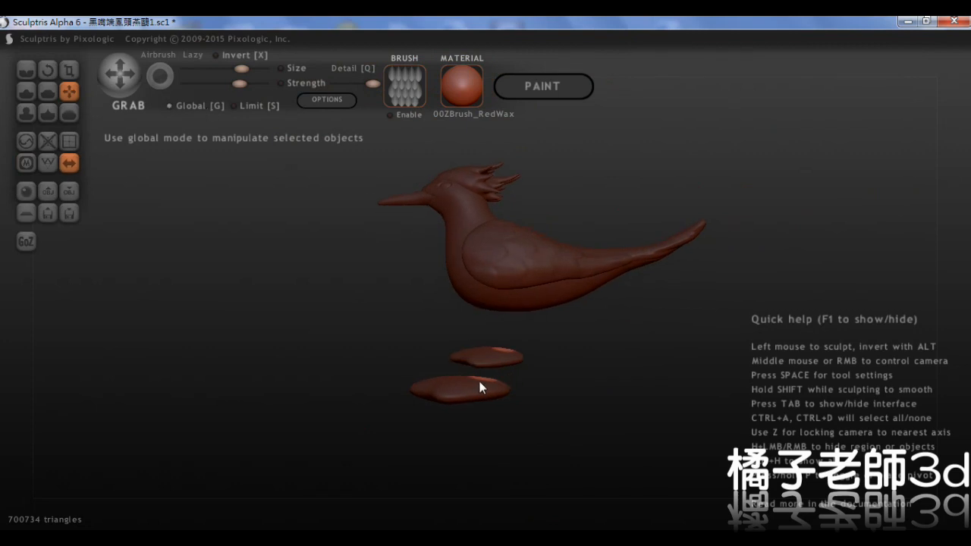
{"action": "right_click_drag", "start_coordinate": [480, 388], "coordinate": [537, 381]}
{"action": "left_click_drag", "start_coordinate": [488, 383], "coordinate": [491, 311]}
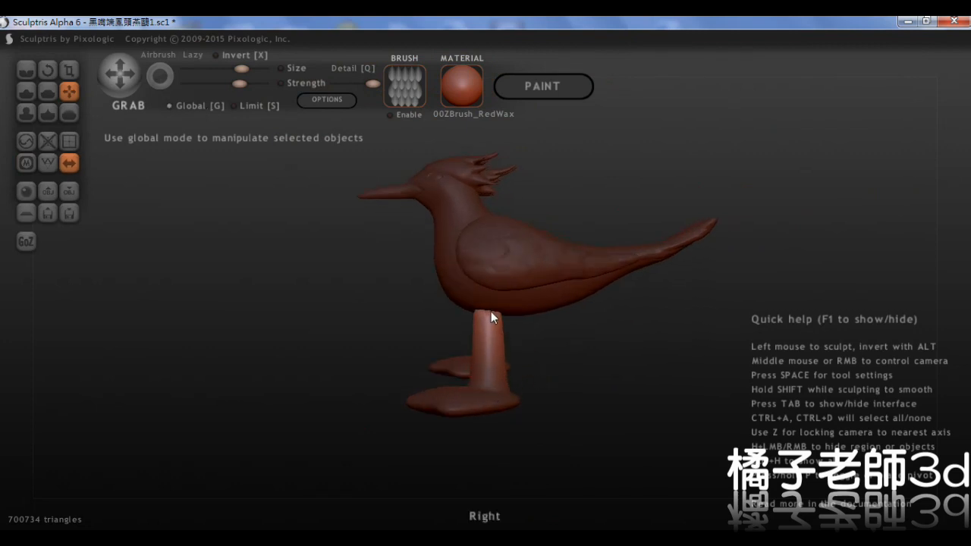
{"action": "right_click_drag", "start_coordinate": [514, 346], "coordinate": [571, 306]}
{"action": "left_click_drag", "start_coordinate": [615, 311], "coordinate": [614, 291]}
Step: Turn off global mode and pull the foot's side corners and front tip outward with Grab to spread the webbed outline
{"action": "scroll", "coordinate": [628, 379], "scroll_direction": "down", "scroll_amount": 3}
{"action": "right_click_drag", "start_coordinate": [631, 327], "coordinate": [561, 437]}
{"action": "scroll", "coordinate": [569, 410], "scroll_direction": "up", "scroll_amount": 5}
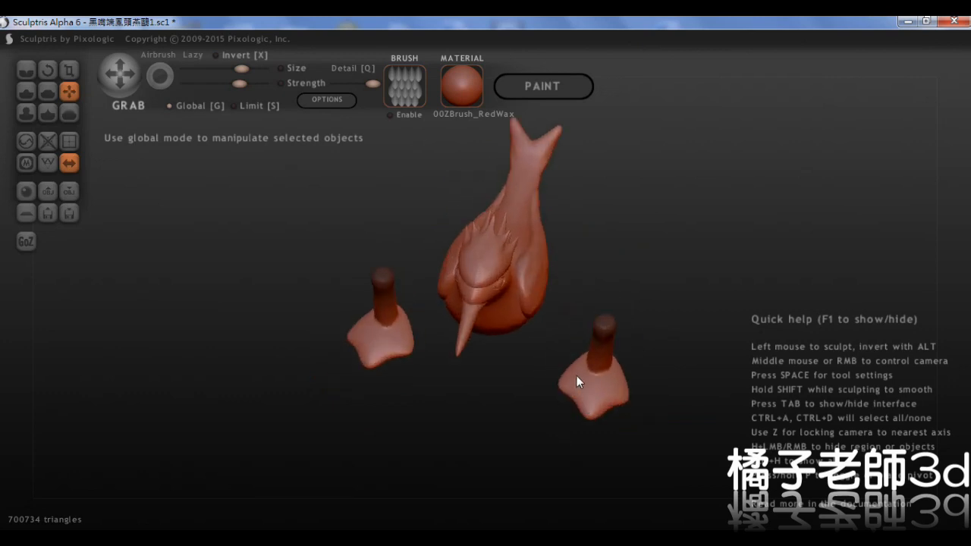
{"action": "mouse_move", "coordinate": [499, 325]}
{"action": "left_mouse_down"}
{"action": "mouse_move", "coordinate": [521, 336]}
{"action": "mouse_move", "coordinate": [574, 321]}
{"action": "left_mouse_up"}
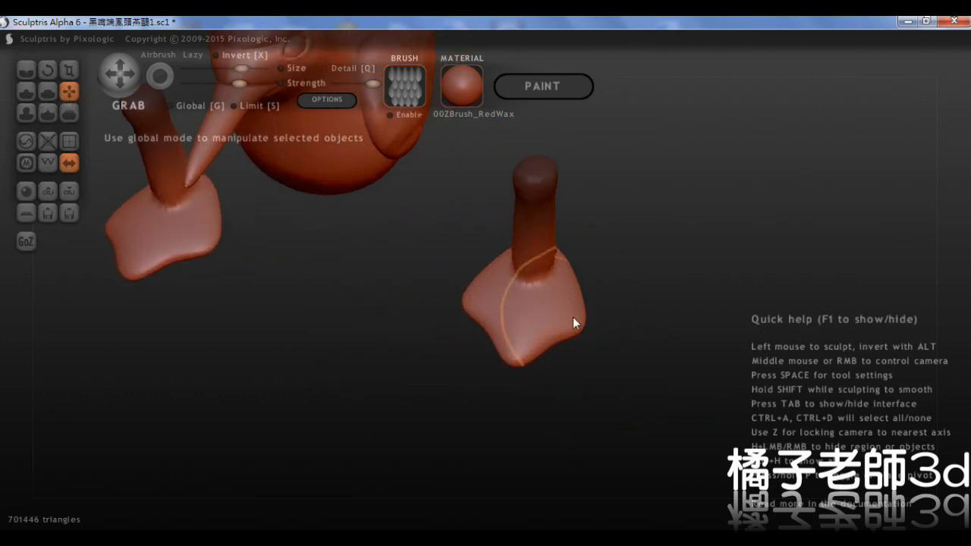
{"action": "mouse_move", "coordinate": [554, 271]}
{"action": "right_mouse_down"}
{"action": "mouse_move", "coordinate": [643, 238]}
{"action": "mouse_move", "coordinate": [631, 264]}
{"action": "right_mouse_up"}
{"action": "mouse_move", "coordinate": [472, 229]}
{"action": "left_mouse_down", "text": "ctrl"}
{"action": "mouse_move", "coordinate": [498, 273]}
{"action": "mouse_move", "coordinate": [477, 285]}
{"action": "left_mouse_up", "text": "ctrl"}
{"action": "key", "text": "g"}
{"action": "right_click_drag", "start_coordinate": [477, 296], "coordinate": [596, 300]}
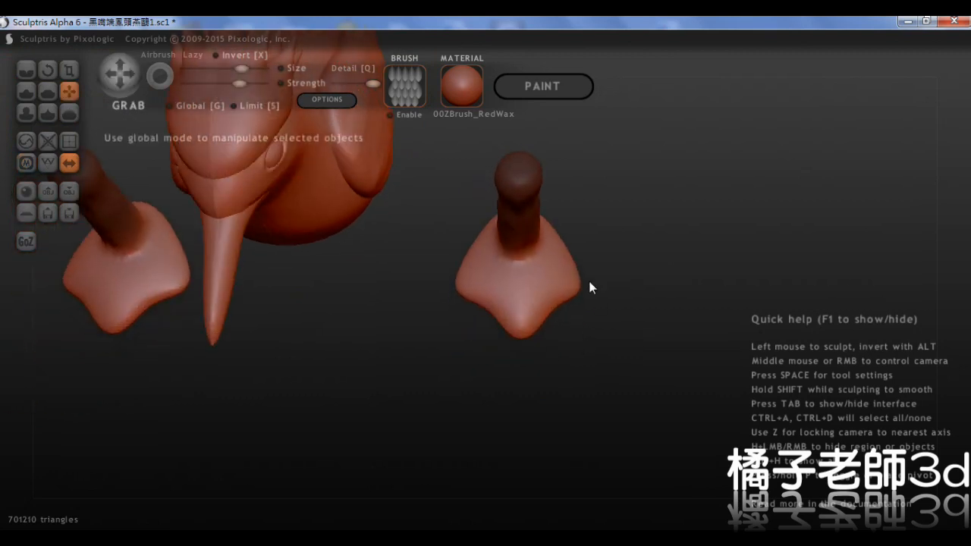
{"action": "scroll", "coordinate": [626, 292], "scroll_direction": "up", "scroll_amount": 3}
{"action": "left_click_drag", "start_coordinate": [454, 289], "coordinate": [440, 294]}
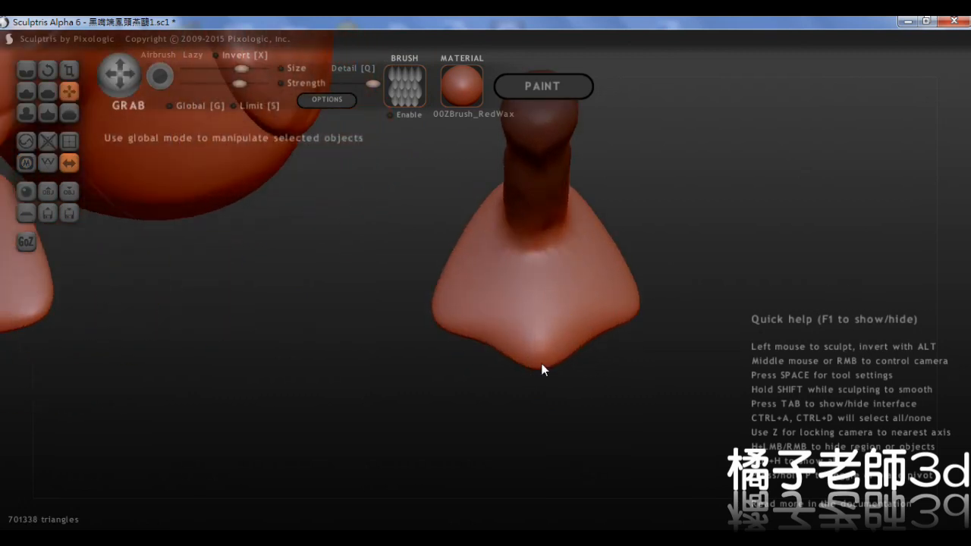
{"action": "left_click_drag", "start_coordinate": [539, 366], "coordinate": [546, 384]}
Step: With a smaller, weaker brush and the wireframe shown, smooth the leg from its top down to the foot
{"action": "right_click_drag", "start_coordinate": [532, 276], "coordinate": [612, 314]}
{"action": "scroll", "coordinate": [613, 314], "scroll_direction": "down", "scroll_amount": 3}
{"action": "right_click_drag", "start_coordinate": [487, 309], "coordinate": [409, 314]}
{"action": "right_click_drag", "start_coordinate": [692, 369], "coordinate": [520, 280]}
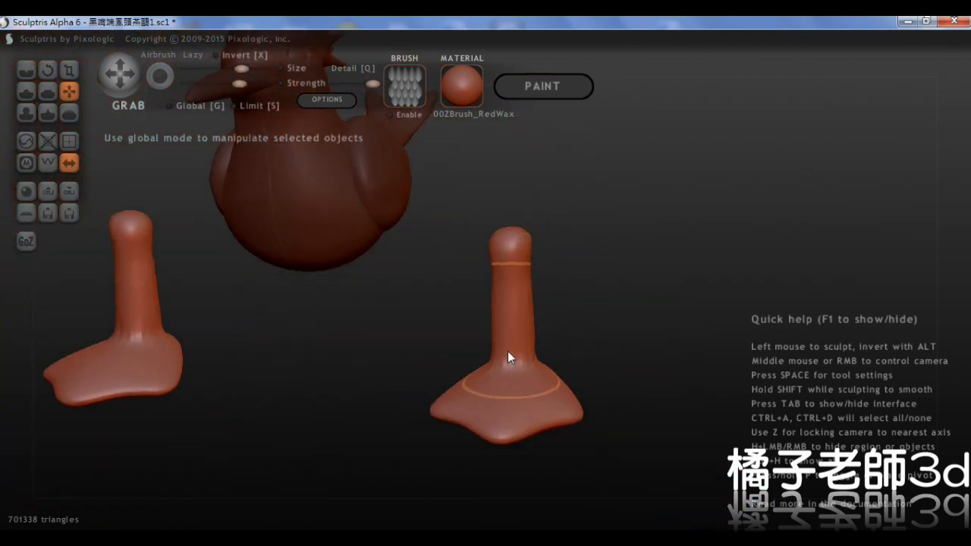
{"action": "right_click_drag", "start_coordinate": [497, 342], "coordinate": [462, 360]}
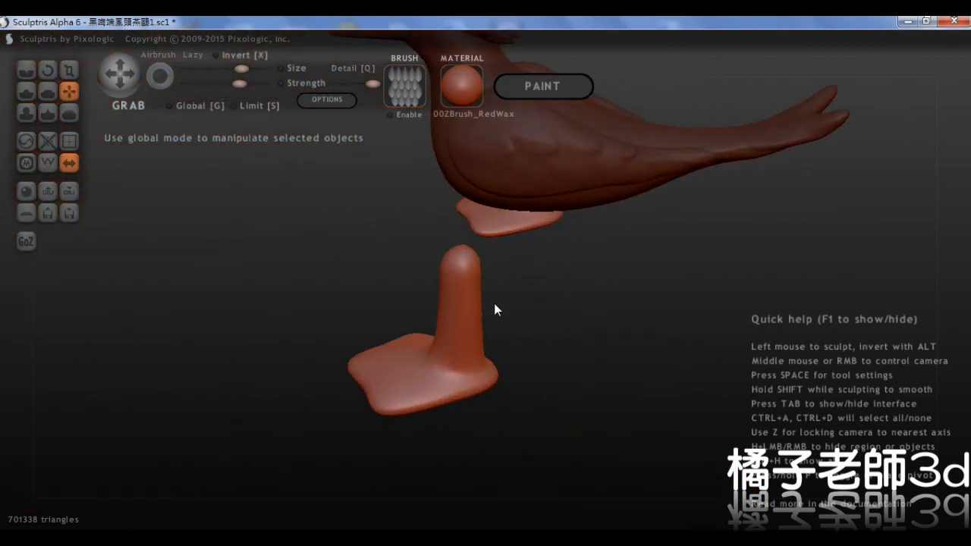
{"action": "scroll", "coordinate": [482, 296], "scroll_direction": "up", "scroll_amount": 4}
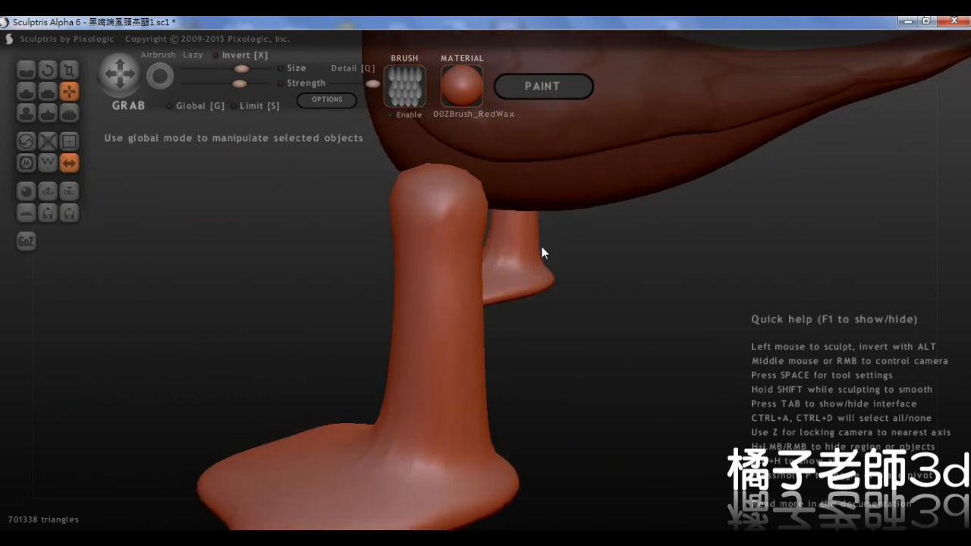
{"action": "scroll", "coordinate": [540, 246], "scroll_direction": "down", "scroll_amount": 2}
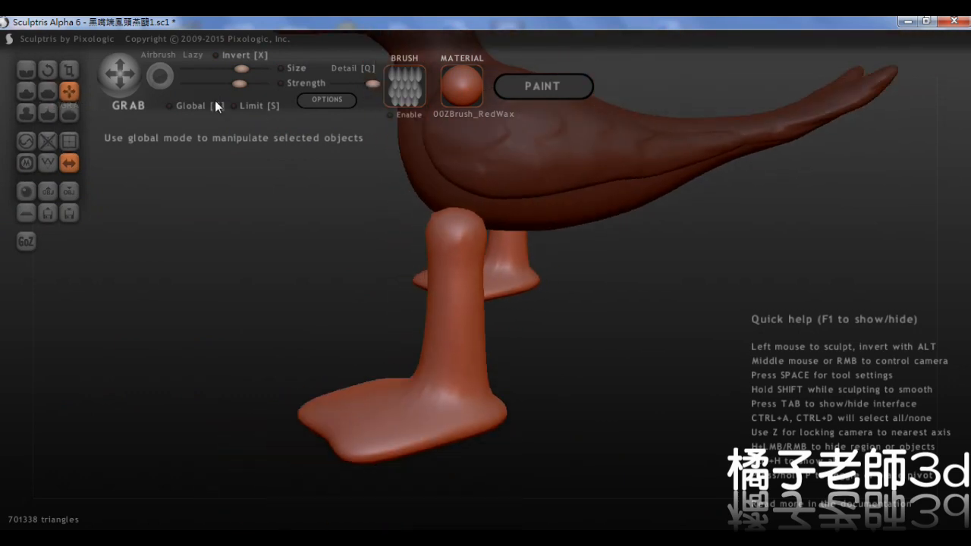
{"action": "left_click_drag", "start_coordinate": [236, 76], "coordinate": [212, 76]}
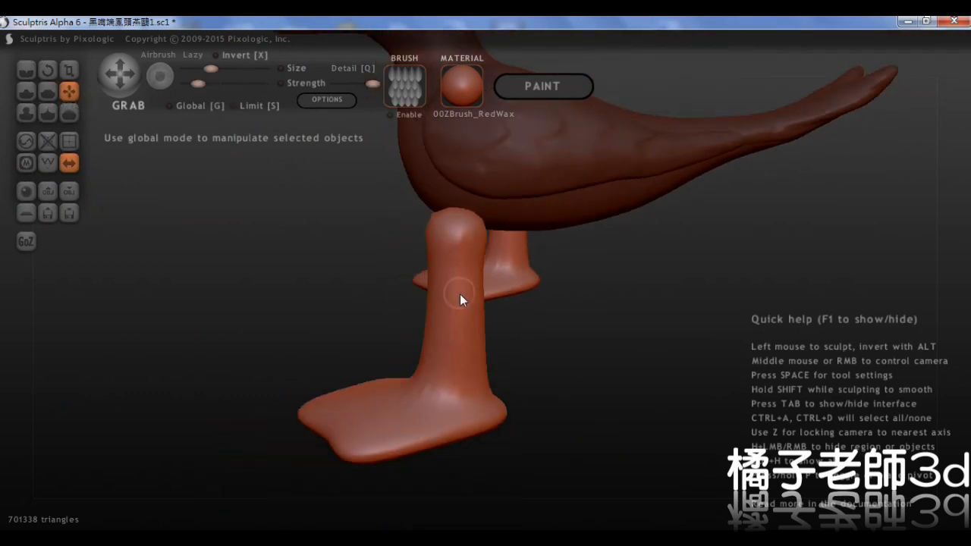
{"action": "scroll", "coordinate": [458, 299], "scroll_direction": "down", "scroll_amount": 3}
{"action": "left_click", "coordinate": [48, 163]}
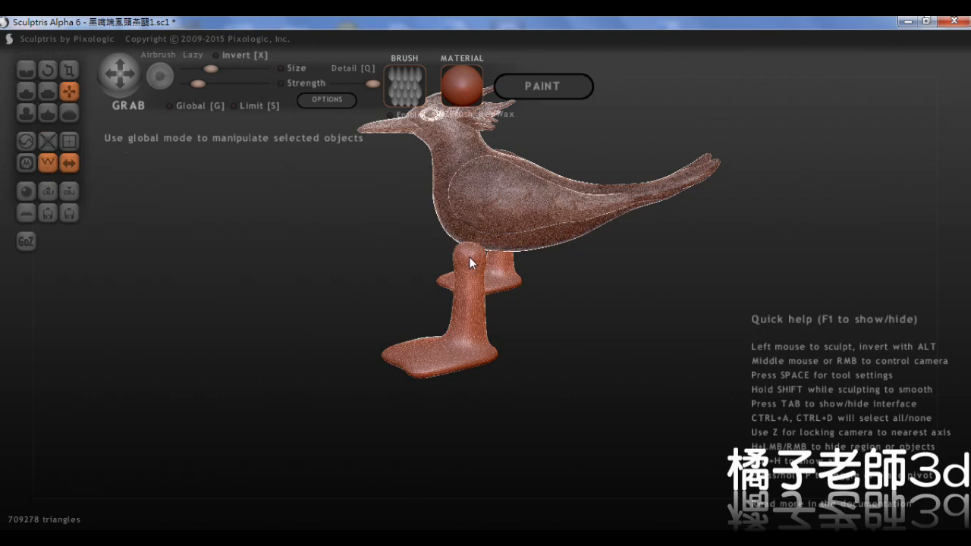
{"action": "mouse_move", "coordinate": [469, 256]}
{"action": "left_mouse_down", "text": "shift"}
{"action": "mouse_move", "coordinate": [436, 349]}
{"action": "mouse_move", "coordinate": [459, 351]}
{"action": "left_mouse_up", "text": "shift"}
{"action": "mouse_move", "coordinate": [459, 350]}
{"action": "middle_mouse_down"}
{"action": "mouse_move", "coordinate": [475, 388]}
{"action": "mouse_move", "coordinate": [563, 372]}
{"action": "middle_mouse_up"}
{"action": "mouse_move", "coordinate": [565, 356]}
{"action": "left_mouse_down", "text": "shift"}
{"action": "mouse_move", "coordinate": [519, 351]}
{"action": "mouse_move", "coordinate": [564, 338]}
{"action": "left_mouse_up", "text": "shift"}
{"action": "middle_click_drag", "start_coordinate": [564, 338], "coordinate": [531, 326]}
Step: Save the sculpture as 黑嘴端鳳頭燕鷗1.sc1, overwriting the existing file
{"action": "left_click", "coordinate": [69, 221]}
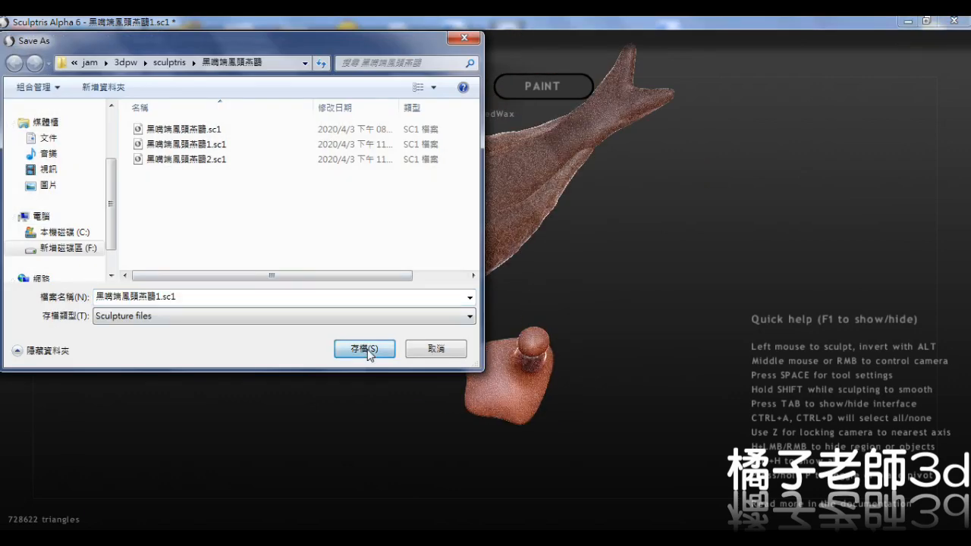
{"action": "left_click", "coordinate": [367, 349]}
{"action": "left_click", "coordinate": [485, 302]}
Step: Smooth the leg and foot surfaces from several sides and hide the wireframe
{"action": "middle_click_drag", "start_coordinate": [540, 294], "coordinate": [448, 342]}
{"action": "left_click_drag", "start_coordinate": [410, 334], "coordinate": [402, 291], "text": "shift"}
{"action": "middle_click_drag", "start_coordinate": [402, 291], "coordinate": [408, 250]}
{"action": "left_click_drag", "start_coordinate": [406, 258], "coordinate": [409, 288], "text": "shift"}
{"action": "middle_click_drag", "start_coordinate": [409, 288], "coordinate": [379, 273]}
{"action": "mouse_move", "coordinate": [368, 281]}
{"action": "left_mouse_down", "text": "shift"}
{"action": "mouse_move", "coordinate": [364, 232]}
{"action": "mouse_move", "coordinate": [365, 337]}
{"action": "mouse_move", "coordinate": [367, 315]}
{"action": "left_mouse_up", "text": "shift"}
{"action": "middle_click_drag", "start_coordinate": [379, 303], "coordinate": [493, 265]}
{"action": "left_click_drag", "start_coordinate": [519, 269], "coordinate": [514, 343], "text": "shift"}
{"action": "middle_click_drag", "start_coordinate": [516, 342], "coordinate": [580, 354]}
{"action": "left_click", "coordinate": [49, 163]}
Step: Draw raised ridges along the middle toe and the outer toe with a smaller Draw brush
{"action": "mouse_move", "coordinate": [202, 283]}
{"action": "middle_mouse_down"}
{"action": "mouse_move", "coordinate": [356, 434]}
{"action": "mouse_move", "coordinate": [461, 347]}
{"action": "mouse_move", "coordinate": [493, 258]}
{"action": "mouse_move", "coordinate": [476, 246]}
{"action": "mouse_move", "coordinate": [447, 250]}
{"action": "middle_mouse_up"}
{"action": "left_click", "coordinate": [27, 91]}
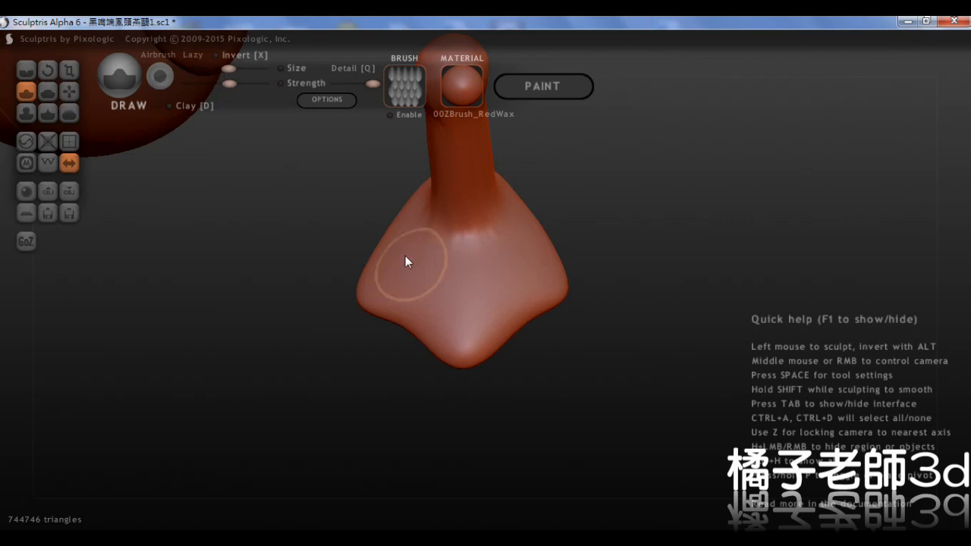
{"action": "scroll", "coordinate": [406, 258], "scroll_direction": "up", "scroll_amount": 3}
{"action": "left_click_drag", "start_coordinate": [226, 71], "coordinate": [219, 72]}
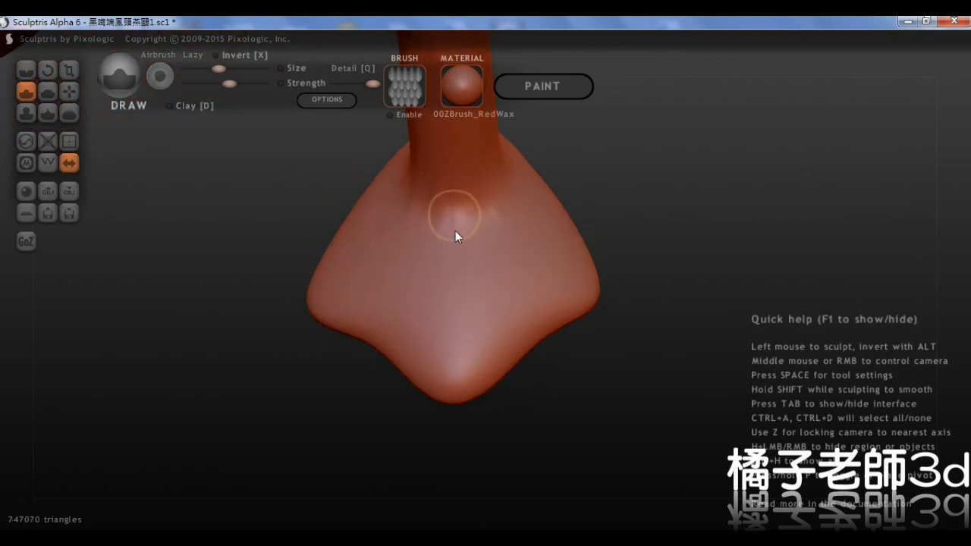
{"action": "left_click_drag", "start_coordinate": [454, 223], "coordinate": [448, 359]}
{"action": "middle_click_drag", "start_coordinate": [448, 359], "coordinate": [438, 263]}
{"action": "left_click_drag", "start_coordinate": [526, 194], "coordinate": [573, 303]}
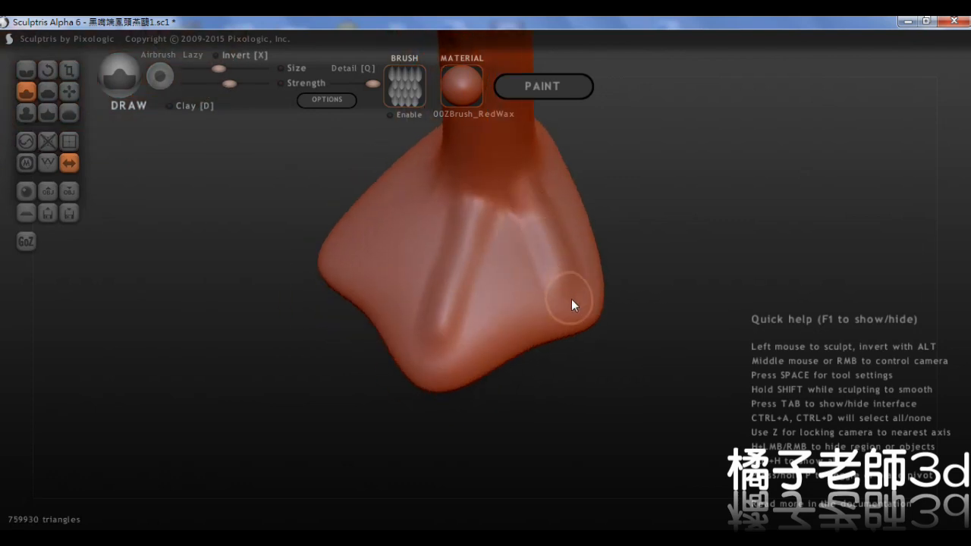
{"action": "scroll", "coordinate": [531, 256], "scroll_direction": "down", "scroll_amount": 3}
{"action": "left_click_drag", "start_coordinate": [507, 244], "coordinate": [544, 291]}
Step: Draw a third raised ridge from the ankle along the inner toe
{"action": "middle_click_drag", "start_coordinate": [543, 291], "coordinate": [408, 254]}
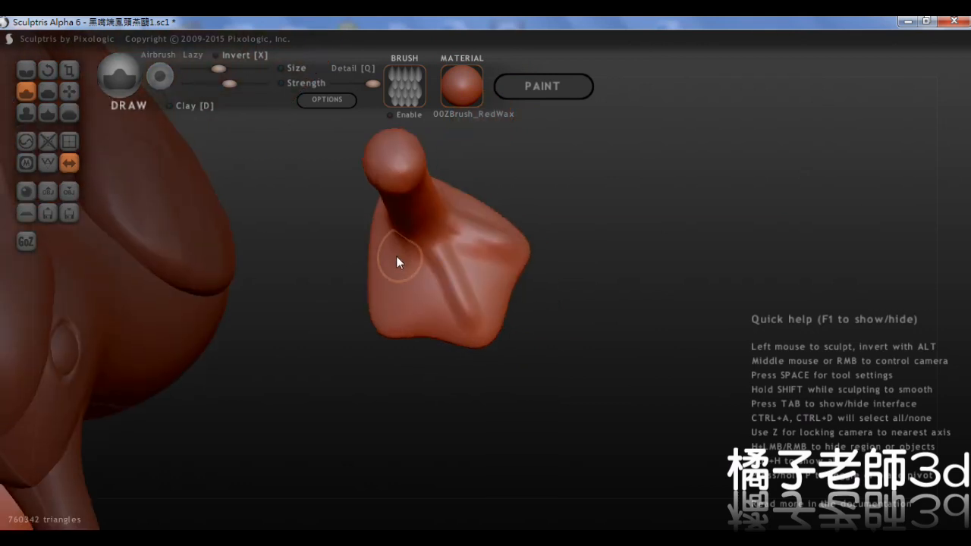
{"action": "scroll", "coordinate": [391, 242], "scroll_direction": "up", "scroll_amount": 1}
{"action": "mouse_move", "coordinate": [391, 242]}
{"action": "left_mouse_down"}
{"action": "mouse_move", "coordinate": [374, 325]}
{"action": "mouse_move", "coordinate": [371, 302]}
{"action": "left_mouse_up"}
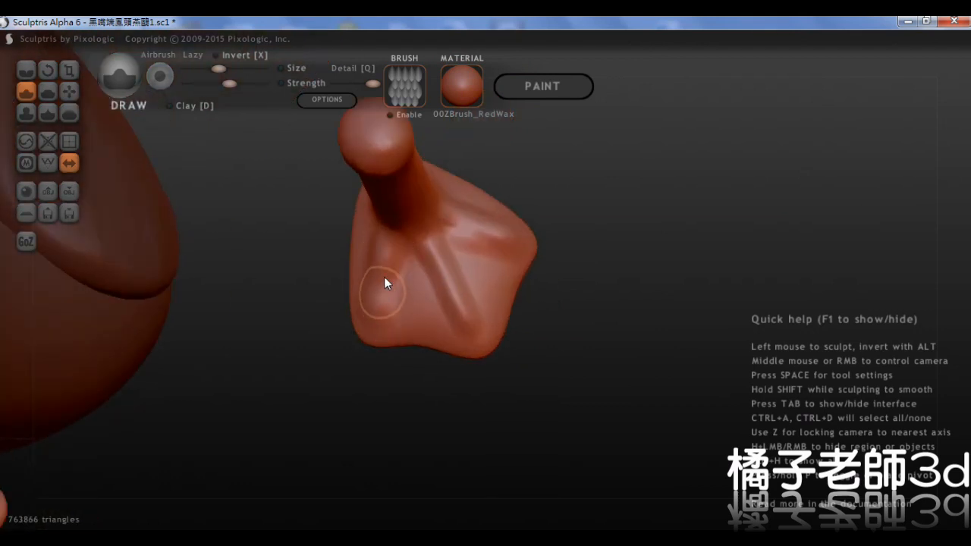
{"action": "middle_click_drag", "start_coordinate": [409, 242], "coordinate": [434, 198]}
{"action": "scroll", "coordinate": [293, 381], "scroll_direction": "down", "scroll_amount": 1}
{"action": "middle_click_drag", "start_coordinate": [293, 381], "coordinate": [278, 217]}
Step: Switch to a larger Grab brush and reshape the web edge beside one toe of the foot
{"action": "left_click", "coordinate": [69, 92]}
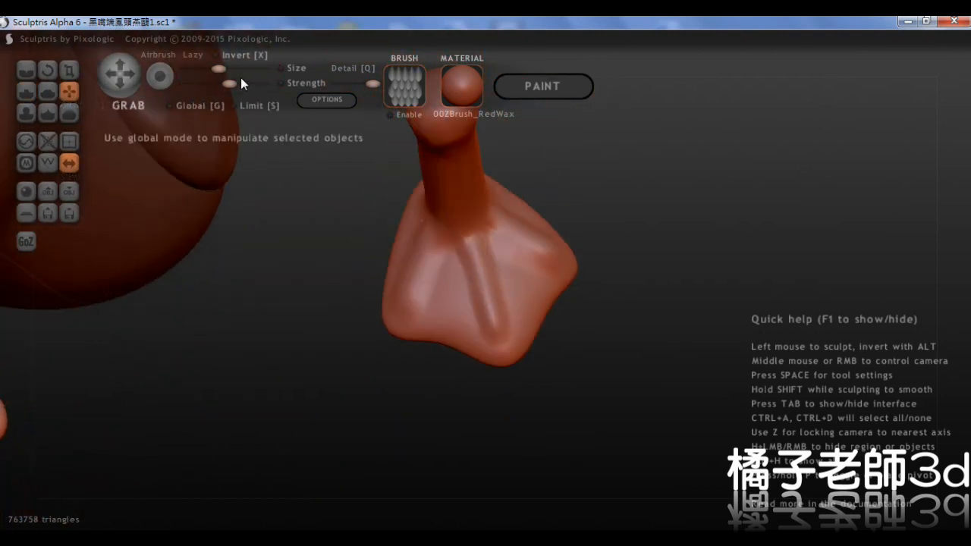
{"action": "scroll", "coordinate": [427, 295], "scroll_direction": "up", "scroll_amount": 3}
{"action": "mouse_move", "coordinate": [427, 295]}
{"action": "middle_mouse_down"}
{"action": "mouse_move", "coordinate": [603, 279]}
{"action": "mouse_move", "coordinate": [515, 276]}
{"action": "middle_mouse_up"}
{"action": "mouse_move", "coordinate": [555, 369]}
{"action": "left_mouse_down"}
{"action": "mouse_move", "coordinate": [573, 368]}
{"action": "mouse_move", "coordinate": [592, 334]}
{"action": "mouse_move", "coordinate": [536, 413]}
{"action": "mouse_move", "coordinate": [515, 418]}
{"action": "left_mouse_up"}
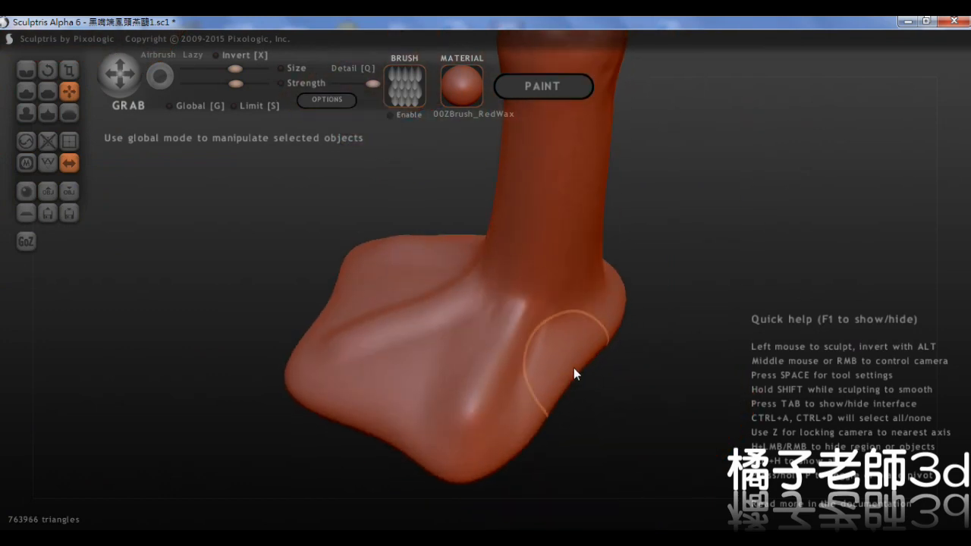
{"action": "scroll", "coordinate": [506, 365], "scroll_direction": "up", "scroll_amount": 2}
{"action": "middle_click_drag", "start_coordinate": [506, 365], "coordinate": [538, 346]}
{"action": "left_click_drag", "start_coordinate": [560, 376], "coordinate": [550, 369]}
{"action": "left_click_drag", "start_coordinate": [529, 402], "coordinate": [539, 390]}
Step: Adjust the foot's opposite side edge with short Grab strokes between the heel and the toe tip
{"action": "mouse_move", "coordinate": [554, 326]}
{"action": "middle_mouse_down"}
{"action": "mouse_move", "coordinate": [618, 389]}
{"action": "mouse_move", "coordinate": [570, 408]}
{"action": "mouse_move", "coordinate": [513, 368]}
{"action": "mouse_move", "coordinate": [504, 395]}
{"action": "middle_mouse_up"}
{"action": "scroll", "coordinate": [513, 368], "scroll_direction": "up", "scroll_amount": 2}
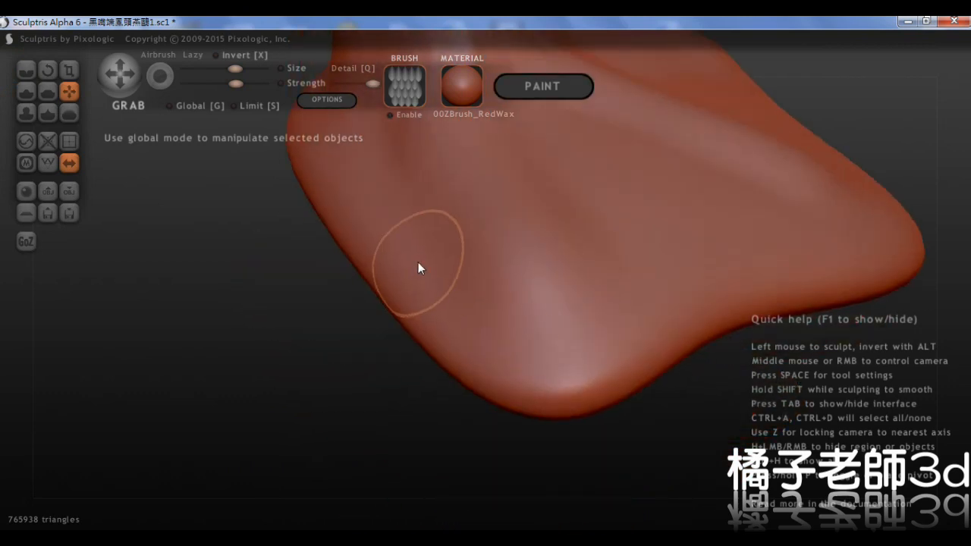
{"action": "scroll", "coordinate": [390, 260], "scroll_direction": "down", "scroll_amount": 3}
{"action": "left_click_drag", "start_coordinate": [385, 260], "coordinate": [368, 258]}
{"action": "left_click_drag", "start_coordinate": [412, 288], "coordinate": [397, 298]}
{"action": "middle_click_drag", "start_coordinate": [424, 294], "coordinate": [402, 295]}
{"action": "left_click_drag", "start_coordinate": [408, 295], "coordinate": [393, 304]}
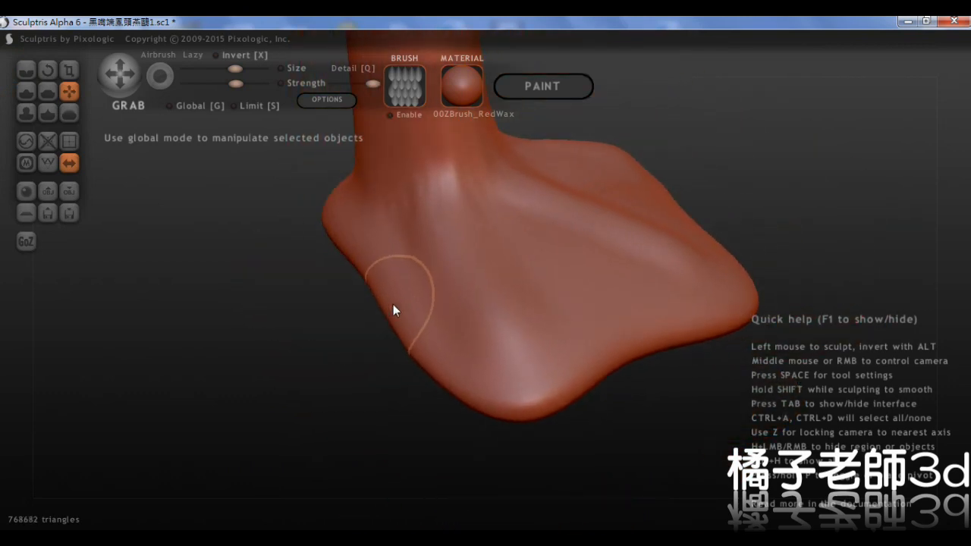
{"action": "middle_click_drag", "start_coordinate": [426, 319], "coordinate": [402, 323]}
{"action": "left_click_drag", "start_coordinate": [413, 349], "coordinate": [405, 354]}
Step: Pull in the edge beside the side toe with Grab to narrow its tip
{"action": "mouse_move", "coordinate": [452, 365]}
{"action": "middle_mouse_down"}
{"action": "mouse_move", "coordinate": [581, 298]}
{"action": "mouse_move", "coordinate": [675, 278]}
{"action": "mouse_move", "coordinate": [381, 276]}
{"action": "mouse_move", "coordinate": [559, 428]}
{"action": "mouse_move", "coordinate": [563, 333]}
{"action": "mouse_move", "coordinate": [531, 400]}
{"action": "mouse_move", "coordinate": [585, 391]}
{"action": "middle_mouse_up"}
{"action": "scroll", "coordinate": [531, 400], "scroll_direction": "up", "scroll_amount": 2}
{"action": "scroll", "coordinate": [625, 379], "scroll_direction": "down", "scroll_amount": 2}
{"action": "mouse_move", "coordinate": [585, 392]}
{"action": "left_mouse_down"}
{"action": "mouse_move", "coordinate": [612, 386]}
{"action": "mouse_move", "coordinate": [587, 355]}
{"action": "left_mouse_up"}
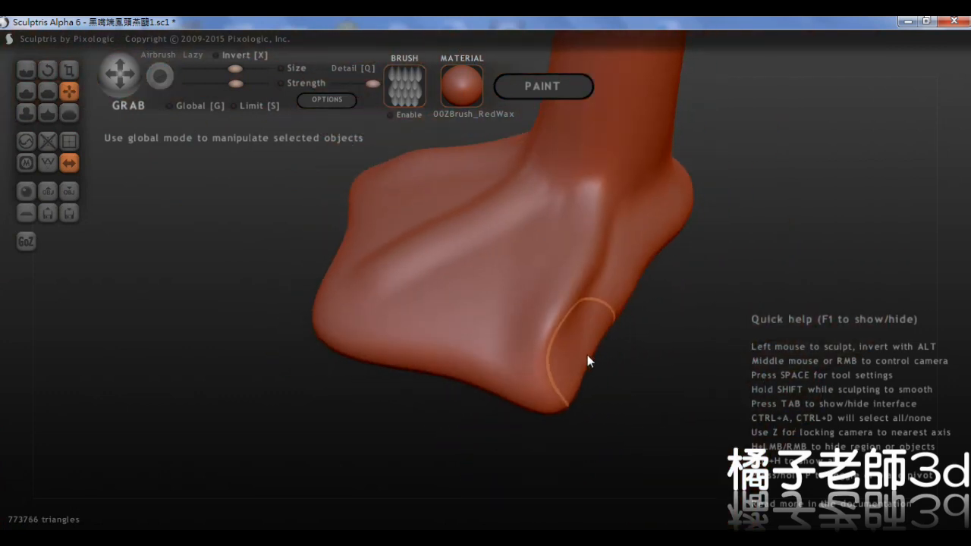
{"action": "left_click_drag", "start_coordinate": [614, 310], "coordinate": [603, 314]}
Step: Isolate the three toe tips by masking a round spot on each and inverting the mask
{"action": "mouse_move", "coordinate": [638, 328]}
{"action": "middle_mouse_down"}
{"action": "mouse_move", "coordinate": [605, 352]}
{"action": "mouse_move", "coordinate": [494, 251]}
{"action": "mouse_move", "coordinate": [653, 363]}
{"action": "middle_mouse_up"}
{"action": "scroll", "coordinate": [565, 263], "scroll_direction": "up", "scroll_amount": 2}
{"action": "scroll", "coordinate": [570, 262], "scroll_direction": "down", "scroll_amount": 3}
{"action": "scroll", "coordinate": [530, 287], "scroll_direction": "up", "scroll_amount": 5}
{"action": "mouse_move", "coordinate": [615, 286]}
{"action": "left_mouse_down", "text": "ctrl"}
{"action": "mouse_move", "coordinate": [604, 255]}
{"action": "mouse_move", "coordinate": [579, 278]}
{"action": "mouse_move", "coordinate": [609, 275]}
{"action": "left_mouse_up", "text": "ctrl"}
{"action": "mouse_move", "coordinate": [609, 275]}
{"action": "middle_mouse_down"}
{"action": "mouse_move", "coordinate": [319, 316]}
{"action": "mouse_move", "coordinate": [372, 359]}
{"action": "middle_mouse_up"}
{"action": "mouse_move", "coordinate": [373, 360]}
{"action": "left_mouse_down", "text": "ctrl"}
{"action": "mouse_move", "coordinate": [344, 356]}
{"action": "mouse_move", "coordinate": [339, 338]}
{"action": "mouse_move", "coordinate": [320, 367]}
{"action": "left_mouse_up", "text": "ctrl"}
{"action": "middle_click_drag", "start_coordinate": [320, 367], "coordinate": [306, 330]}
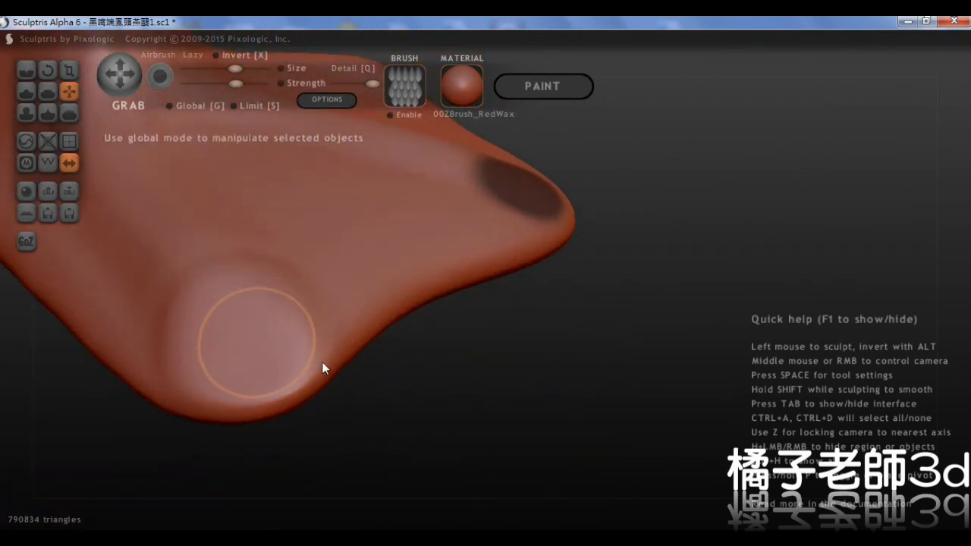
{"action": "mouse_move", "coordinate": [254, 345]}
{"action": "left_mouse_down", "text": "ctrl"}
{"action": "mouse_move", "coordinate": [240, 323]}
{"action": "mouse_move", "coordinate": [246, 341]}
{"action": "mouse_move", "coordinate": [212, 325]}
{"action": "left_mouse_up", "text": "ctrl"}
{"action": "mouse_move", "coordinate": [212, 325]}
{"action": "middle_mouse_down"}
{"action": "mouse_move", "coordinate": [561, 304]}
{"action": "mouse_move", "coordinate": [459, 244]}
{"action": "mouse_move", "coordinate": [381, 311]}
{"action": "mouse_move", "coordinate": [395, 355]}
{"action": "mouse_move", "coordinate": [413, 349]}
{"action": "middle_mouse_up"}
Step: Raise the Grab brush strength and pull a claw out of the first unmasked toe tip
{"action": "left_click", "coordinate": [257, 84]}
{"action": "mouse_move", "coordinate": [379, 319]}
{"action": "middle_mouse_down"}
{"action": "mouse_move", "coordinate": [478, 292]}
{"action": "mouse_move", "coordinate": [299, 403]}
{"action": "mouse_move", "coordinate": [313, 389]}
{"action": "mouse_move", "coordinate": [323, 411]}
{"action": "middle_mouse_up"}
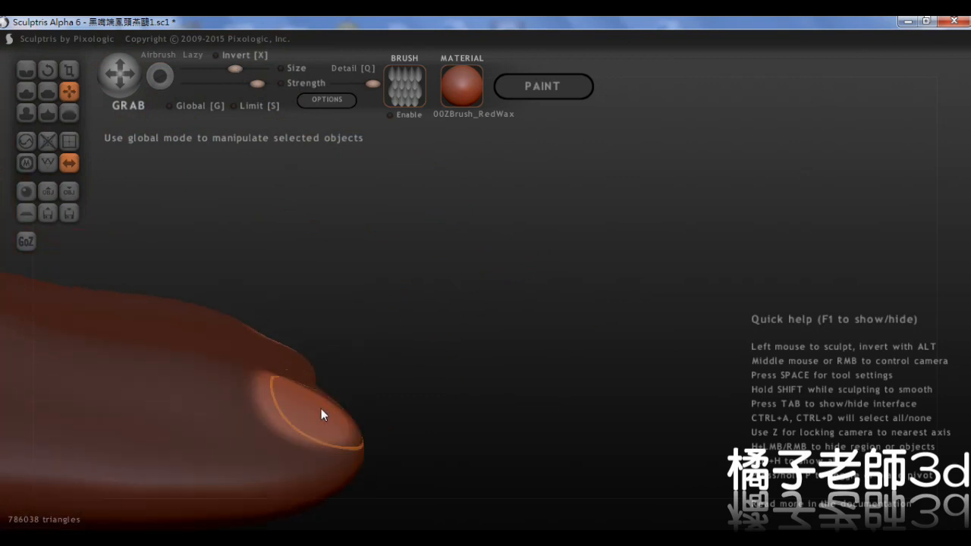
{"action": "left_click_drag", "start_coordinate": [310, 403], "coordinate": [400, 408]}
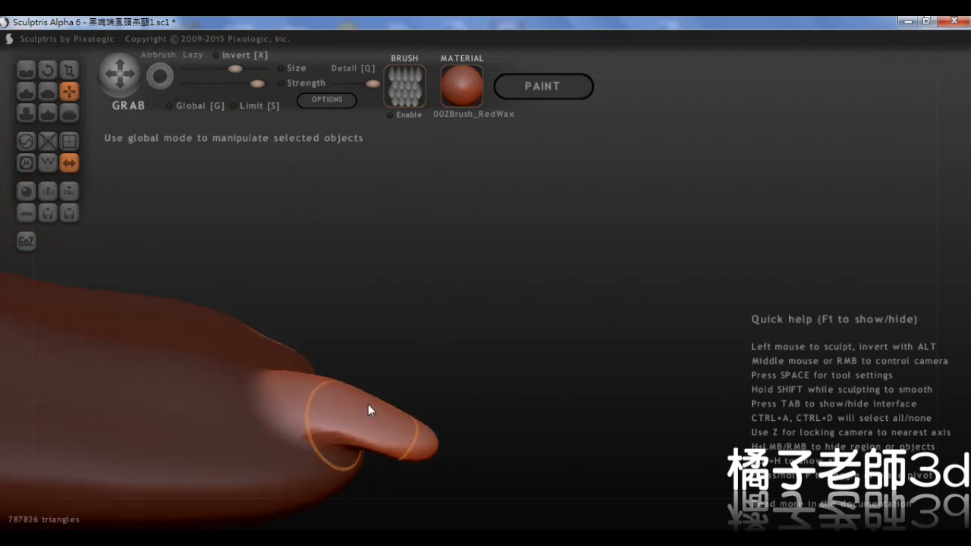
{"action": "key", "text": "ctrl+z"}
{"action": "middle_click_drag", "start_coordinate": [320, 417], "coordinate": [321, 395]}
{"action": "middle_click_drag", "start_coordinate": [384, 357], "coordinate": [351, 386]}
{"action": "mouse_move", "coordinate": [351, 386]}
{"action": "left_mouse_down"}
{"action": "mouse_move", "coordinate": [403, 379]}
{"action": "mouse_move", "coordinate": [423, 388]}
{"action": "mouse_move", "coordinate": [417, 419]}
{"action": "mouse_move", "coordinate": [431, 428]}
{"action": "left_mouse_up"}
{"action": "middle_click_drag", "start_coordinate": [372, 429], "coordinate": [513, 273]}
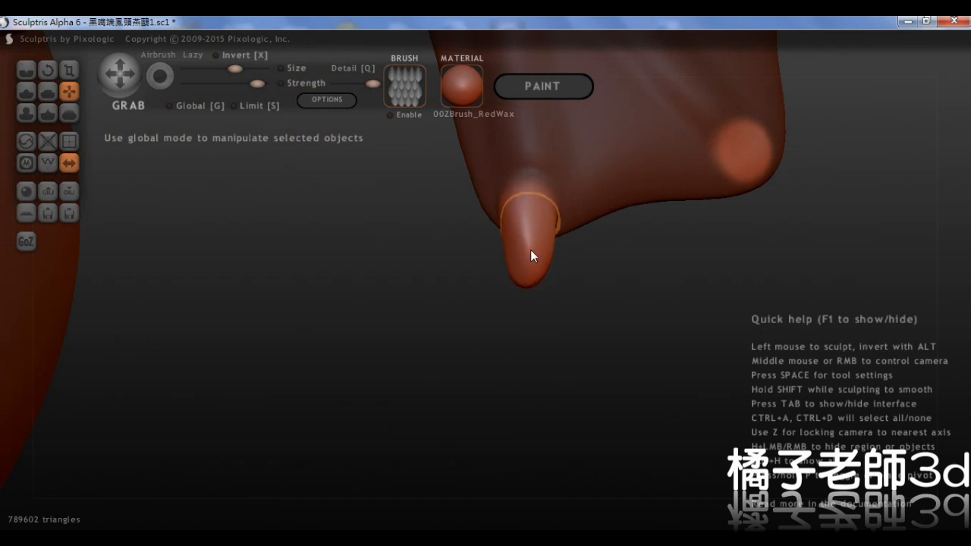
Step: Pull claws out of the remaining unmasked toe tips with Grab
{"action": "mouse_move", "coordinate": [525, 258]}
{"action": "middle_mouse_down"}
{"action": "mouse_move", "coordinate": [560, 223]}
{"action": "mouse_move", "coordinate": [538, 210]}
{"action": "mouse_move", "coordinate": [578, 278]}
{"action": "mouse_move", "coordinate": [511, 238]}
{"action": "mouse_move", "coordinate": [397, 386]}
{"action": "mouse_move", "coordinate": [423, 297]}
{"action": "mouse_move", "coordinate": [380, 388]}
{"action": "mouse_move", "coordinate": [407, 370]}
{"action": "middle_mouse_up"}
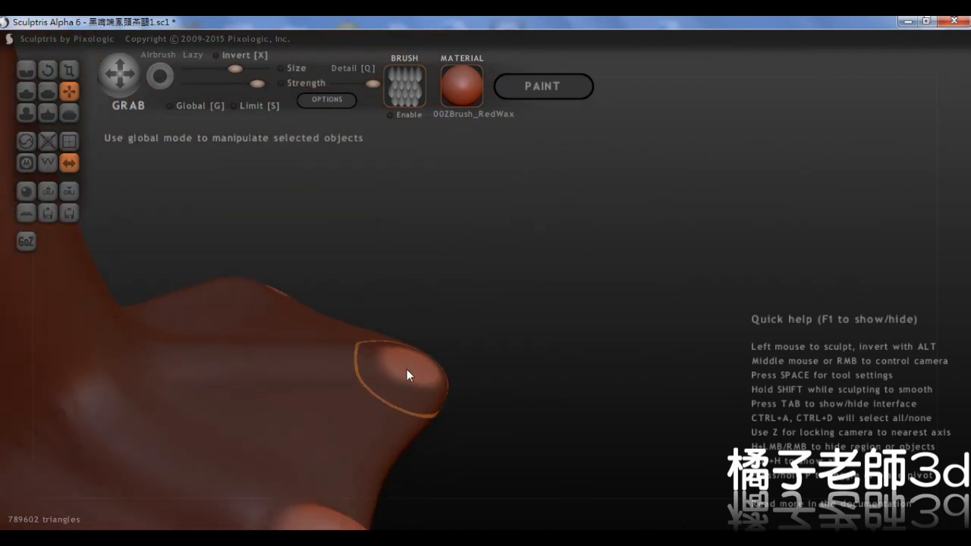
{"action": "mouse_move", "coordinate": [439, 345]}
{"action": "left_mouse_down"}
{"action": "mouse_move", "coordinate": [490, 342]}
{"action": "mouse_move", "coordinate": [436, 328]}
{"action": "mouse_move", "coordinate": [496, 386]}
{"action": "mouse_move", "coordinate": [479, 341]}
{"action": "mouse_move", "coordinate": [449, 339]}
{"action": "mouse_move", "coordinate": [447, 324]}
{"action": "left_mouse_up"}
{"action": "middle_click_drag", "start_coordinate": [447, 324], "coordinate": [469, 422]}
{"action": "mouse_move", "coordinate": [422, 413]}
{"action": "left_mouse_down"}
{"action": "mouse_move", "coordinate": [405, 423]}
{"action": "mouse_move", "coordinate": [429, 449]}
{"action": "left_mouse_up"}
{"action": "mouse_move", "coordinate": [428, 449]}
{"action": "middle_mouse_down"}
{"action": "mouse_move", "coordinate": [590, 307]}
{"action": "mouse_move", "coordinate": [631, 311]}
{"action": "mouse_move", "coordinate": [488, 303]}
{"action": "mouse_move", "coordinate": [496, 386]}
{"action": "mouse_move", "coordinate": [479, 410]}
{"action": "middle_mouse_up"}
{"action": "mouse_move", "coordinate": [479, 410]}
{"action": "left_mouse_down"}
{"action": "mouse_move", "coordinate": [501, 411]}
{"action": "mouse_move", "coordinate": [496, 399]}
{"action": "left_mouse_up"}
{"action": "mouse_move", "coordinate": [495, 398]}
{"action": "middle_mouse_down"}
{"action": "mouse_move", "coordinate": [461, 366]}
{"action": "mouse_move", "coordinate": [421, 353]}
{"action": "middle_mouse_up"}
{"action": "mouse_move", "coordinate": [421, 352]}
{"action": "left_mouse_down"}
{"action": "mouse_move", "coordinate": [393, 354]}
{"action": "mouse_move", "coordinate": [419, 352]}
{"action": "left_mouse_up"}
{"action": "middle_click_drag", "start_coordinate": [419, 352], "coordinate": [558, 387]}
Step: Bend the claws downward into pointed, curved tips with Grab and clear the mask
{"action": "mouse_move", "coordinate": [558, 387]}
{"action": "left_mouse_down"}
{"action": "mouse_move", "coordinate": [518, 408]}
{"action": "mouse_move", "coordinate": [565, 423]}
{"action": "mouse_move", "coordinate": [546, 405]}
{"action": "left_mouse_up"}
{"action": "mouse_move", "coordinate": [546, 405]}
{"action": "middle_mouse_down"}
{"action": "mouse_move", "coordinate": [572, 362]}
{"action": "mouse_move", "coordinate": [526, 342]}
{"action": "mouse_move", "coordinate": [433, 320]}
{"action": "mouse_move", "coordinate": [321, 347]}
{"action": "mouse_move", "coordinate": [333, 341]}
{"action": "mouse_move", "coordinate": [322, 320]}
{"action": "middle_mouse_up"}
{"action": "mouse_move", "coordinate": [322, 320]}
{"action": "left_mouse_down"}
{"action": "mouse_move", "coordinate": [327, 305]}
{"action": "mouse_move", "coordinate": [289, 304]}
{"action": "left_mouse_up"}
{"action": "mouse_move", "coordinate": [288, 305]}
{"action": "middle_mouse_down"}
{"action": "mouse_move", "coordinate": [635, 258]}
{"action": "mouse_move", "coordinate": [454, 283]}
{"action": "middle_mouse_up"}
{"action": "left_click_drag", "start_coordinate": [454, 285], "coordinate": [401, 303]}
{"action": "mouse_move", "coordinate": [402, 304]}
{"action": "middle_mouse_down"}
{"action": "mouse_move", "coordinate": [446, 282]}
{"action": "mouse_move", "coordinate": [491, 327]}
{"action": "mouse_move", "coordinate": [542, 309]}
{"action": "mouse_move", "coordinate": [527, 320]}
{"action": "mouse_move", "coordinate": [522, 351]}
{"action": "mouse_move", "coordinate": [434, 279]}
{"action": "middle_mouse_up"}
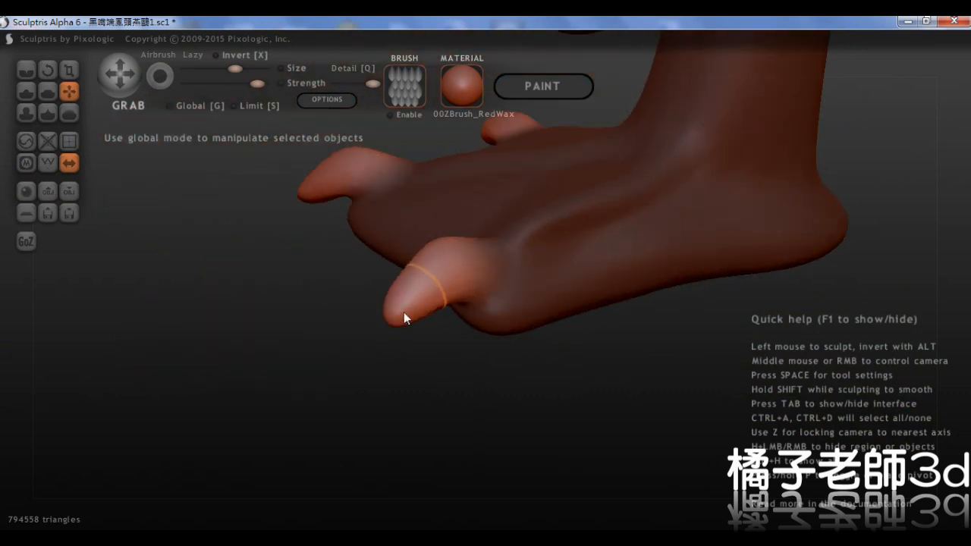
{"action": "middle_click_drag", "start_coordinate": [402, 318], "coordinate": [412, 282]}
{"action": "middle_click_drag", "start_coordinate": [437, 337], "coordinate": [240, 168]}
{"action": "mouse_move", "coordinate": [283, 234]}
{"action": "middle_mouse_down"}
{"action": "mouse_move", "coordinate": [552, 254]}
{"action": "mouse_move", "coordinate": [593, 359]}
{"action": "mouse_move", "coordinate": [540, 357]}
{"action": "mouse_move", "coordinate": [554, 364]}
{"action": "mouse_move", "coordinate": [490, 388]}
{"action": "mouse_move", "coordinate": [606, 331]}
{"action": "mouse_move", "coordinate": [580, 323]}
{"action": "mouse_move", "coordinate": [573, 343]}
{"action": "middle_mouse_up"}
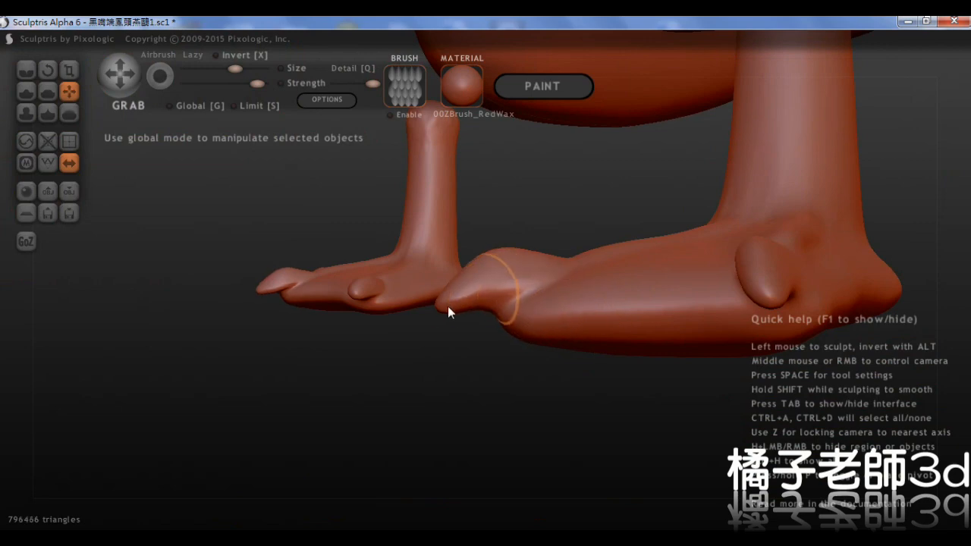
Step: Refine the claws' curved tips on the foot with the Grab brush, pulling them into shape from several sides
{"action": "left_click_drag", "start_coordinate": [447, 305], "coordinate": [432, 317]}
{"action": "mouse_move", "coordinate": [519, 315]}
{"action": "middle_mouse_down", "text": "alt"}
{"action": "mouse_move", "coordinate": [349, 231]}
{"action": "mouse_move", "coordinate": [414, 250]}
{"action": "mouse_move", "coordinate": [471, 184]}
{"action": "mouse_move", "coordinate": [453, 240]}
{"action": "middle_mouse_up", "text": "alt"}
{"action": "left_click_drag", "start_coordinate": [461, 228], "coordinate": [457, 246]}
{"action": "middle_click_drag", "start_coordinate": [457, 246], "coordinate": [463, 254]}
{"action": "left_click_drag", "start_coordinate": [454, 241], "coordinate": [459, 250]}
{"action": "left_click_drag", "start_coordinate": [456, 200], "coordinate": [469, 204]}
{"action": "left_click_drag", "start_coordinate": [411, 237], "coordinate": [433, 242]}
{"action": "middle_click_drag", "start_coordinate": [455, 195], "coordinate": [455, 245]}
{"action": "left_click_drag", "start_coordinate": [473, 236], "coordinate": [476, 249]}
{"action": "middle_click_drag", "start_coordinate": [476, 249], "coordinate": [446, 300]}
{"action": "mouse_move", "coordinate": [447, 295]}
{"action": "left_mouse_down"}
{"action": "mouse_move", "coordinate": [461, 273]}
{"action": "mouse_move", "coordinate": [449, 289]}
{"action": "left_mouse_up"}
{"action": "middle_click_drag", "start_coordinate": [449, 289], "coordinate": [440, 285]}
{"action": "mouse_move", "coordinate": [412, 265]}
{"action": "left_mouse_down"}
{"action": "mouse_move", "coordinate": [405, 259]}
{"action": "mouse_move", "coordinate": [415, 262]}
{"action": "left_mouse_up"}
Step: Adjust the shape of the foot's other claws with short Grab strokes
{"action": "scroll", "coordinate": [509, 211], "scroll_direction": "down", "scroll_amount": 5}
{"action": "mouse_move", "coordinate": [454, 264]}
{"action": "middle_mouse_down"}
{"action": "mouse_move", "coordinate": [509, 211]}
{"action": "mouse_move", "coordinate": [501, 286]}
{"action": "mouse_move", "coordinate": [496, 264]}
{"action": "mouse_move", "coordinate": [415, 245]}
{"action": "mouse_move", "coordinate": [406, 217]}
{"action": "middle_mouse_up"}
{"action": "scroll", "coordinate": [406, 216], "scroll_direction": "up", "scroll_amount": 3}
{"action": "middle_click_drag", "start_coordinate": [338, 182], "coordinate": [377, 317]}
{"action": "left_click_drag", "start_coordinate": [377, 317], "coordinate": [354, 345]}
{"action": "middle_click_drag", "start_coordinate": [353, 345], "coordinate": [451, 348]}
{"action": "mouse_move", "coordinate": [465, 327]}
{"action": "left_mouse_down"}
{"action": "mouse_move", "coordinate": [475, 287]}
{"action": "mouse_move", "coordinate": [459, 285]}
{"action": "mouse_move", "coordinate": [461, 309]}
{"action": "left_mouse_up"}
{"action": "mouse_move", "coordinate": [461, 309]}
{"action": "middle_mouse_down"}
{"action": "mouse_move", "coordinate": [368, 218]}
{"action": "mouse_move", "coordinate": [453, 180]}
{"action": "mouse_move", "coordinate": [494, 243]}
{"action": "mouse_move", "coordinate": [521, 355]}
{"action": "mouse_move", "coordinate": [551, 368]}
{"action": "middle_mouse_up"}
Step: Switch to the Crease brush with smaller size and lower strength and carve a groove at a claw's base
{"action": "left_click", "coordinate": [25, 70]}
{"action": "left_click", "coordinate": [220, 69]}
{"action": "left_click", "coordinate": [217, 83]}
{"action": "middle_click_drag", "start_coordinate": [485, 304], "coordinate": [264, 146]}
{"action": "left_click_drag", "start_coordinate": [439, 420], "coordinate": [451, 369]}
{"action": "mouse_move", "coordinate": [451, 369]}
{"action": "middle_mouse_down"}
{"action": "mouse_move", "coordinate": [410, 370]}
{"action": "mouse_move", "coordinate": [401, 319]}
{"action": "middle_mouse_up"}
{"action": "mouse_move", "coordinate": [401, 320]}
{"action": "left_mouse_down"}
{"action": "mouse_move", "coordinate": [402, 370]}
{"action": "mouse_move", "coordinate": [364, 318]}
{"action": "mouse_move", "coordinate": [402, 370]}
{"action": "left_mouse_up"}
{"action": "middle_click_drag", "start_coordinate": [403, 370], "coordinate": [407, 362]}
Step: Crease the joints around the remaining claws to separate them from the webbed foot
{"action": "middle_click_drag", "start_coordinate": [452, 413], "coordinate": [452, 433]}
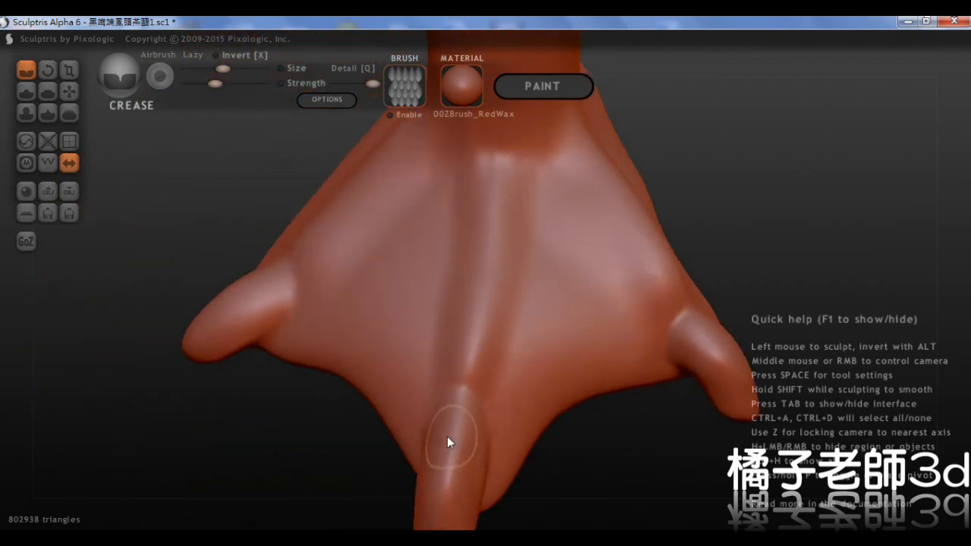
{"action": "middle_click_drag", "start_coordinate": [492, 481], "coordinate": [503, 384]}
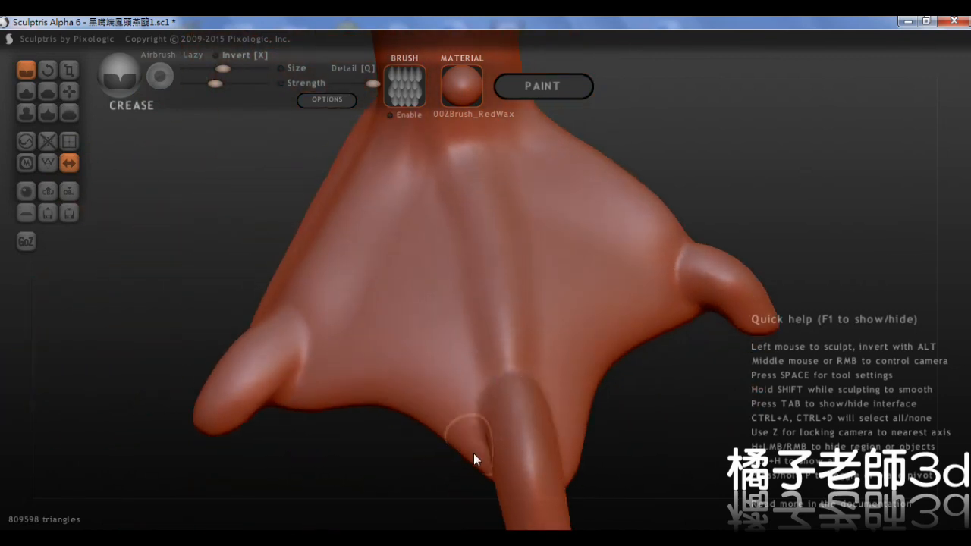
{"action": "middle_click_drag", "start_coordinate": [569, 427], "coordinate": [449, 317]}
{"action": "middle_click_drag", "start_coordinate": [546, 326], "coordinate": [465, 320]}
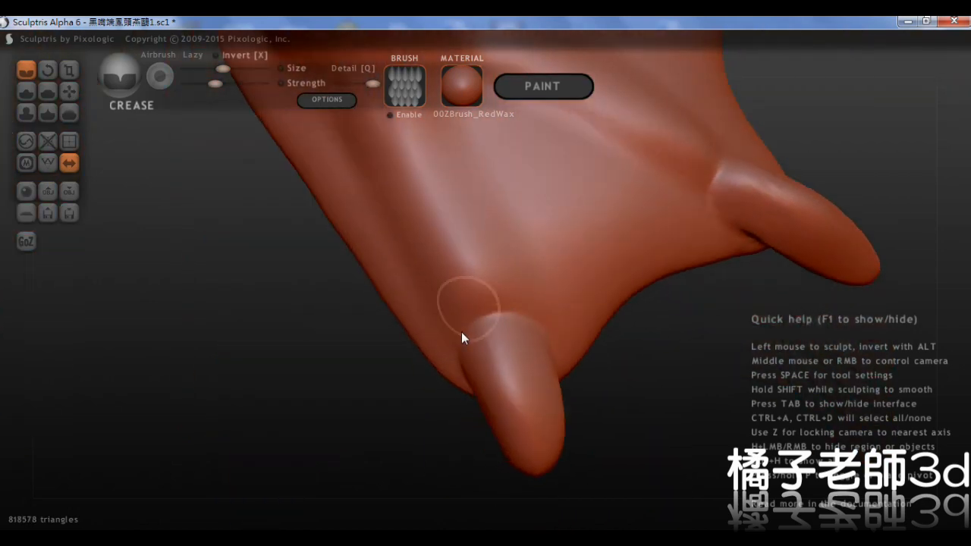
{"action": "middle_click_drag", "start_coordinate": [543, 335], "coordinate": [394, 328]}
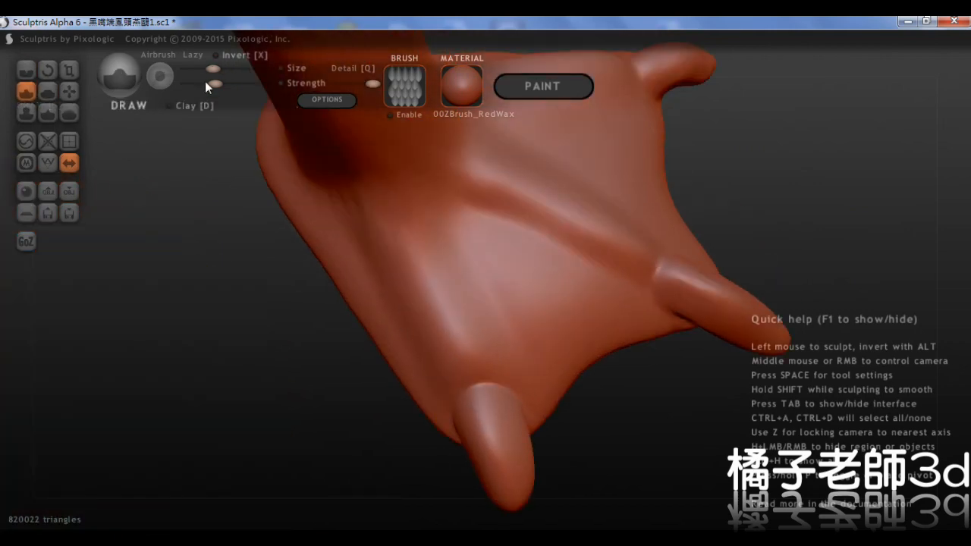
Step: Select the mirrored legs and scale them down to suit the bird's body with the Scale tool in global mode
{"action": "middle_click_drag", "start_coordinate": [377, 242], "coordinate": [597, 320]}
{"action": "left_click", "coordinate": [69, 91]}
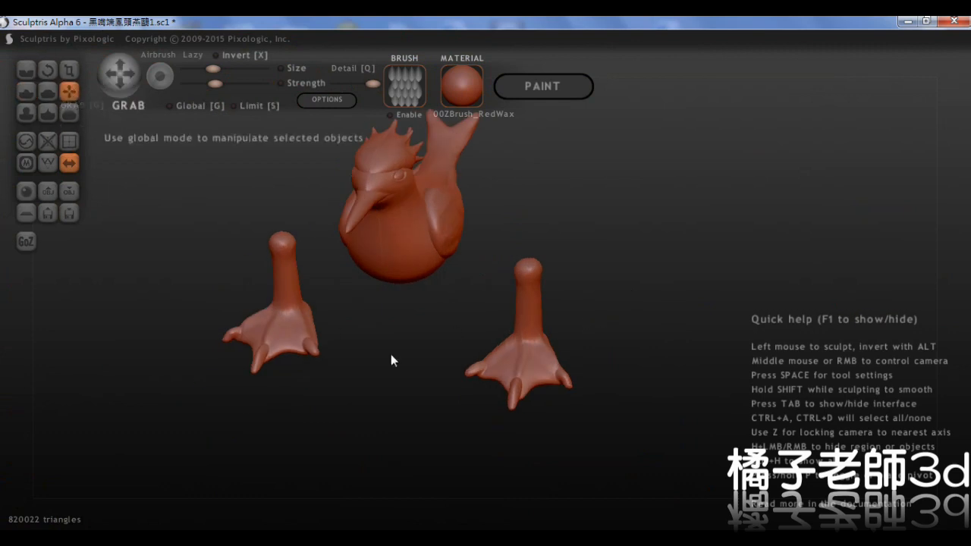
{"action": "left_click", "coordinate": [518, 329], "text": "ctrl"}
{"action": "left_click", "coordinate": [69, 70]}
{"action": "left_click_drag", "start_coordinate": [540, 323], "coordinate": [522, 460]}
{"action": "middle_click_drag", "start_coordinate": [523, 356], "coordinate": [507, 342]}
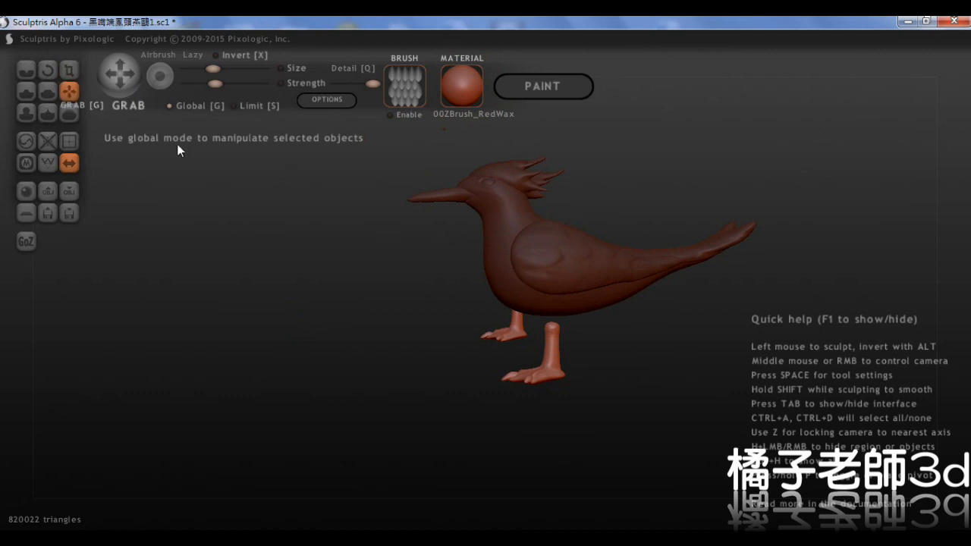
Step: Position both legs under the bird's belly with Grab in global mode so their upper ends meet the body
{"action": "middle_click_drag", "start_coordinate": [353, 292], "coordinate": [474, 303]}
{"action": "middle_click_drag", "start_coordinate": [413, 334], "coordinate": [513, 323]}
{"action": "middle_click_drag", "start_coordinate": [449, 331], "coordinate": [597, 259]}
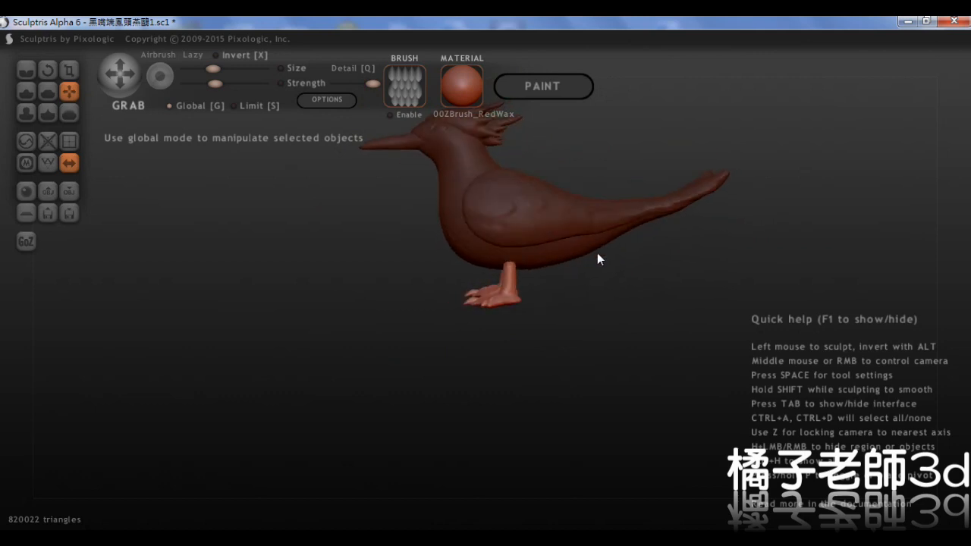
{"action": "middle_click_drag", "start_coordinate": [540, 280], "coordinate": [513, 307]}
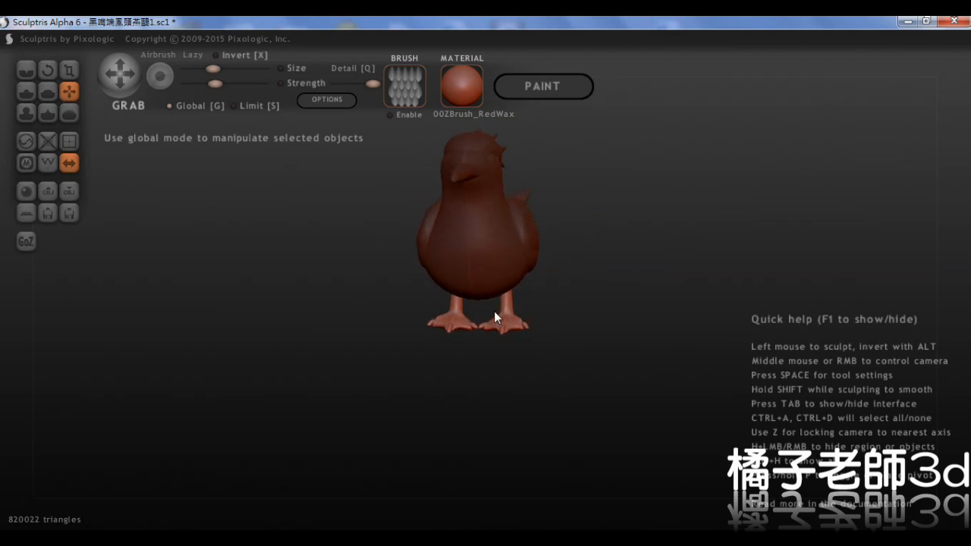
Step: Move both legs down clear of the body with global Grab
{"action": "scroll", "coordinate": [508, 332], "scroll_direction": "up", "scroll_amount": 5}
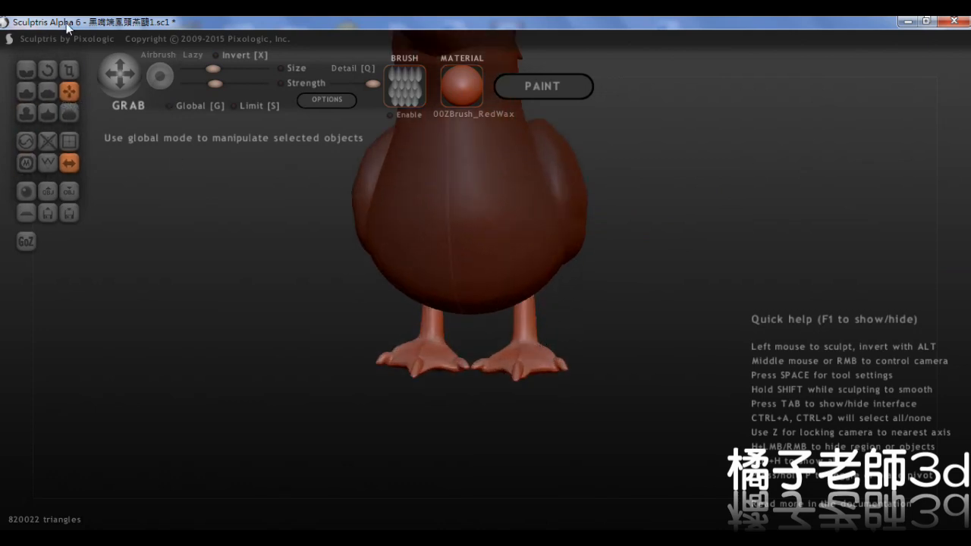
{"action": "left_click_drag", "start_coordinate": [564, 360], "coordinate": [528, 433]}
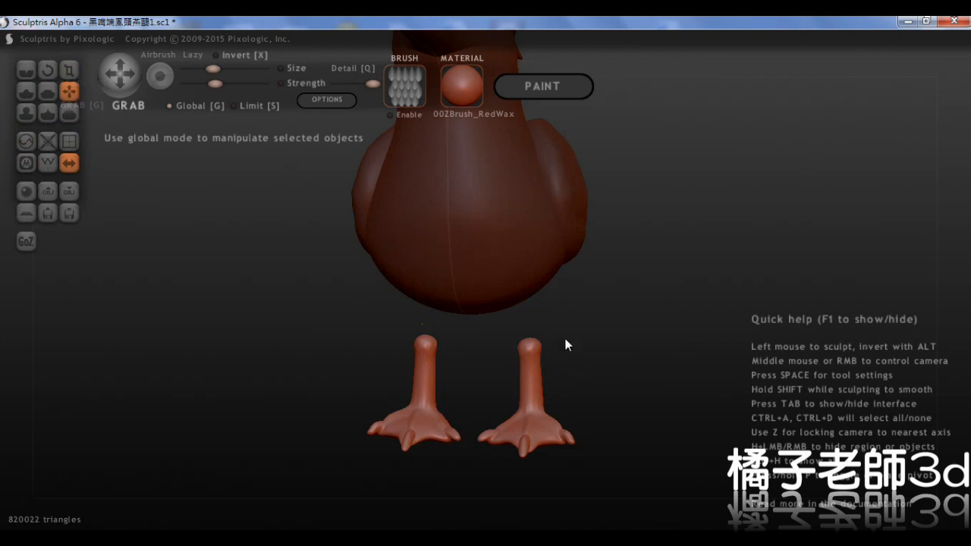
{"action": "scroll", "coordinate": [522, 346], "scroll_direction": "down", "scroll_amount": 3}
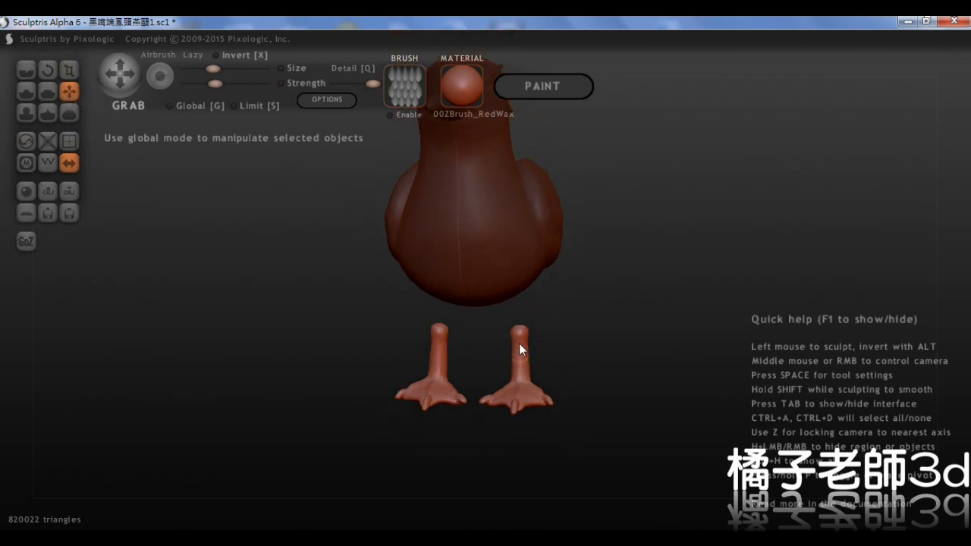
{"action": "right_click_drag", "start_coordinate": [524, 371], "coordinate": [593, 382]}
{"action": "mouse_move", "coordinate": [516, 392]}
{"action": "right_mouse_down"}
{"action": "mouse_move", "coordinate": [592, 411]}
{"action": "mouse_move", "coordinate": [626, 347]}
{"action": "right_mouse_up"}
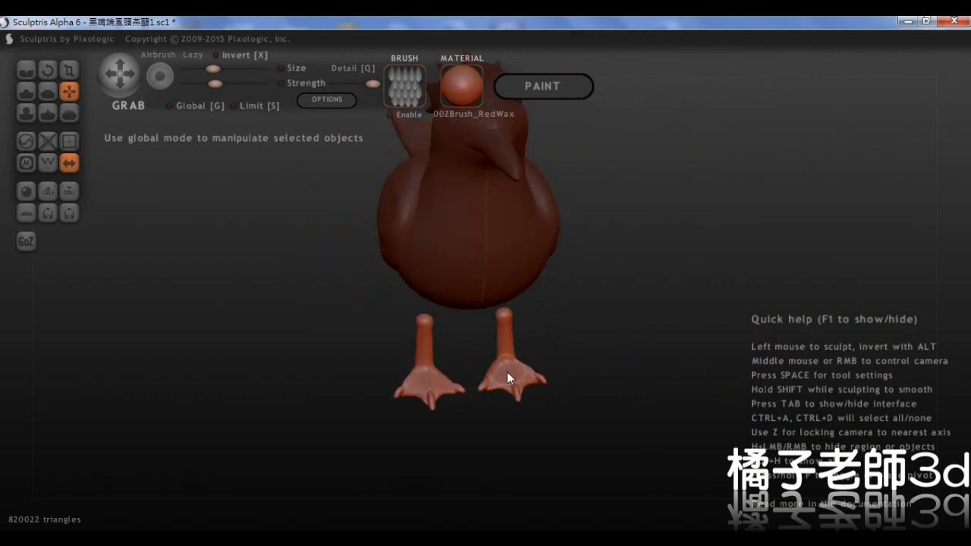
{"action": "scroll", "coordinate": [506, 372], "scroll_direction": "up", "scroll_amount": 4}
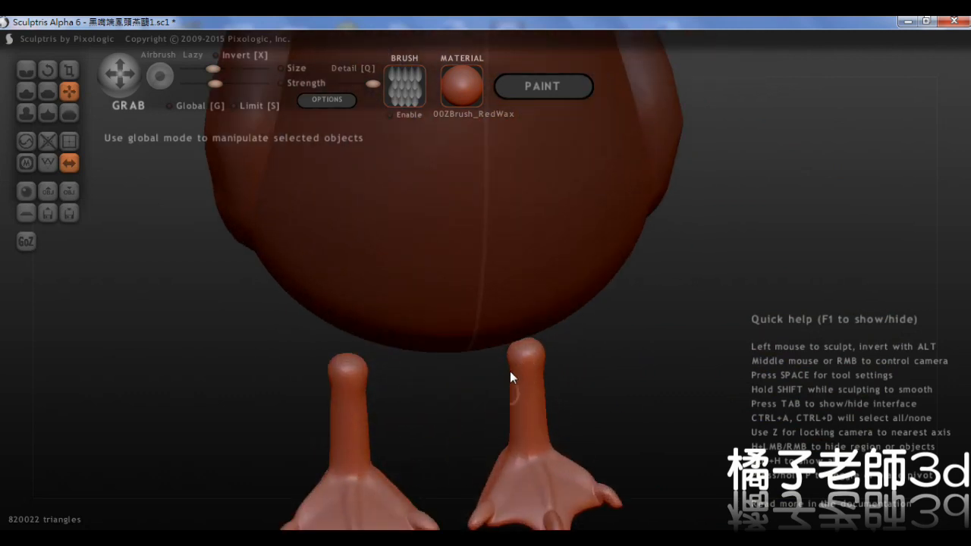
{"action": "mouse_move", "coordinate": [510, 371]}
{"action": "right_mouse_down"}
{"action": "mouse_move", "coordinate": [417, 449]}
{"action": "mouse_move", "coordinate": [530, 214]}
{"action": "mouse_move", "coordinate": [278, 298]}
{"action": "mouse_move", "coordinate": [207, 311]}
{"action": "right_mouse_up"}
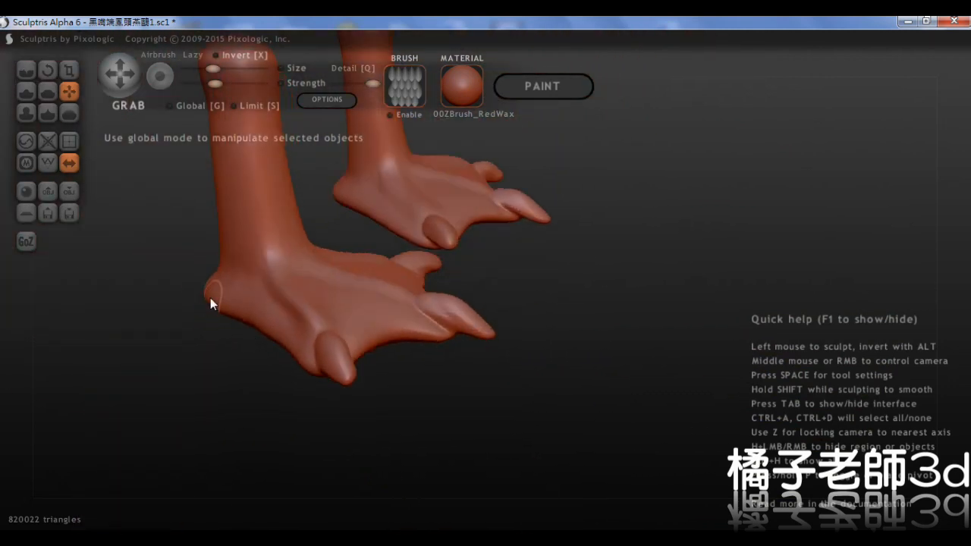
{"action": "scroll", "coordinate": [428, 340], "scroll_direction": "down", "scroll_amount": 4}
{"action": "right_click_drag", "start_coordinate": [428, 340], "coordinate": [496, 272]}
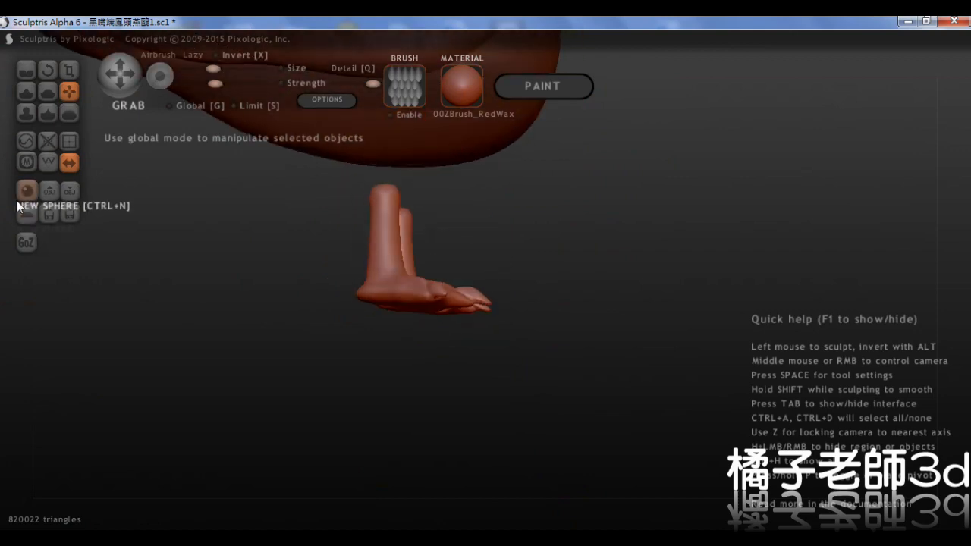
Step: Add a plane to the scene beneath the bird's feet
{"action": "left_click", "coordinate": [26, 214]}
{"action": "left_click", "coordinate": [474, 317]}
{"action": "right_click_drag", "start_coordinate": [499, 319], "coordinate": [417, 346]}
{"action": "left_click", "coordinate": [27, 214]}
{"action": "left_click", "coordinate": [483, 318]}
{"action": "left_click_drag", "start_coordinate": [637, 363], "coordinate": [562, 366]}
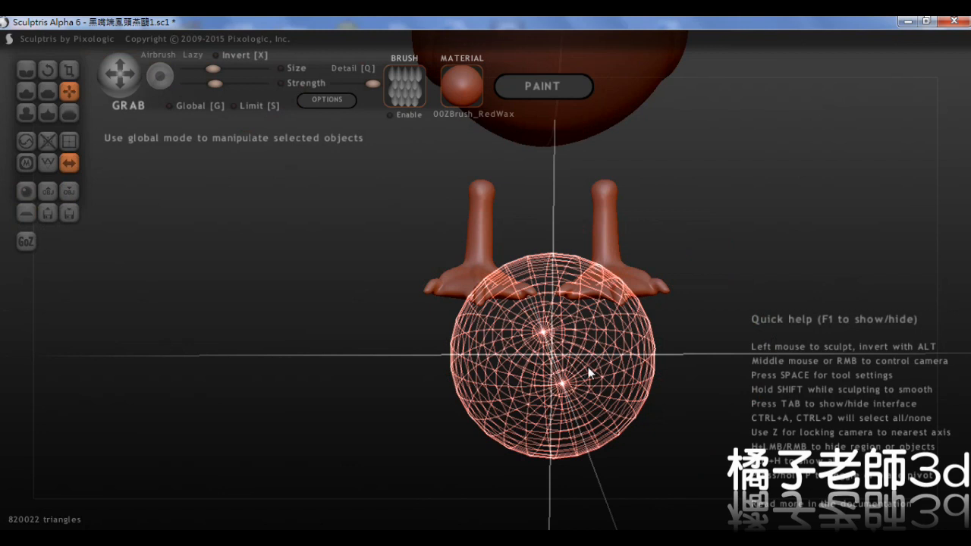
Step: Resize the new plane with global Scale to form a square base under the bird
{"action": "left_click", "coordinate": [69, 70]}
{"action": "right_click_drag", "start_coordinate": [531, 303], "coordinate": [511, 329]}
{"action": "left_click_drag", "start_coordinate": [510, 329], "coordinate": [604, 286]}
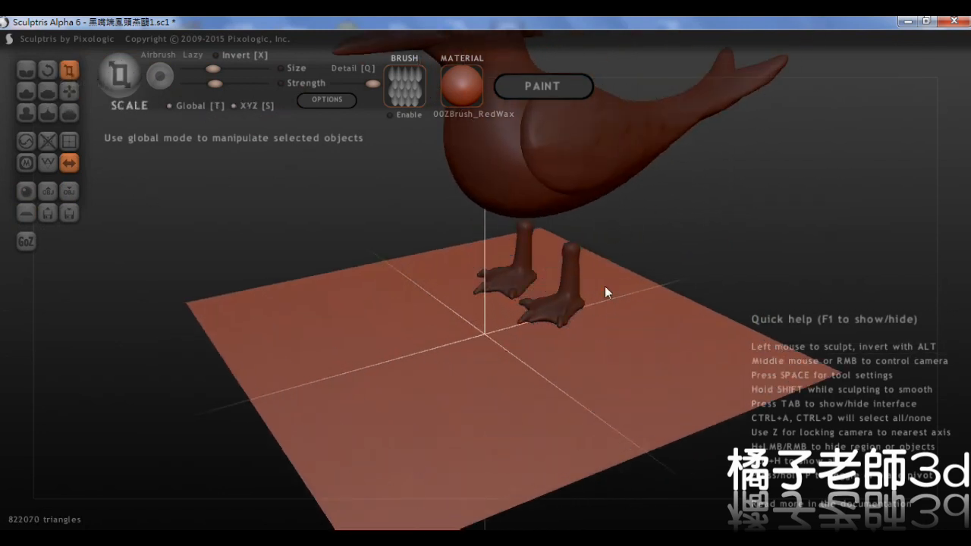
{"action": "right_click_drag", "start_coordinate": [605, 286], "coordinate": [543, 394]}
{"action": "left_click_drag", "start_coordinate": [543, 395], "coordinate": [496, 383]}
Step: Raise both legs back up into the underside of the body with global Grab
{"action": "right_click_drag", "start_coordinate": [497, 413], "coordinate": [528, 370]}
{"action": "left_click_drag", "start_coordinate": [528, 369], "coordinate": [562, 327]}
{"action": "right_click_drag", "start_coordinate": [535, 356], "coordinate": [482, 302]}
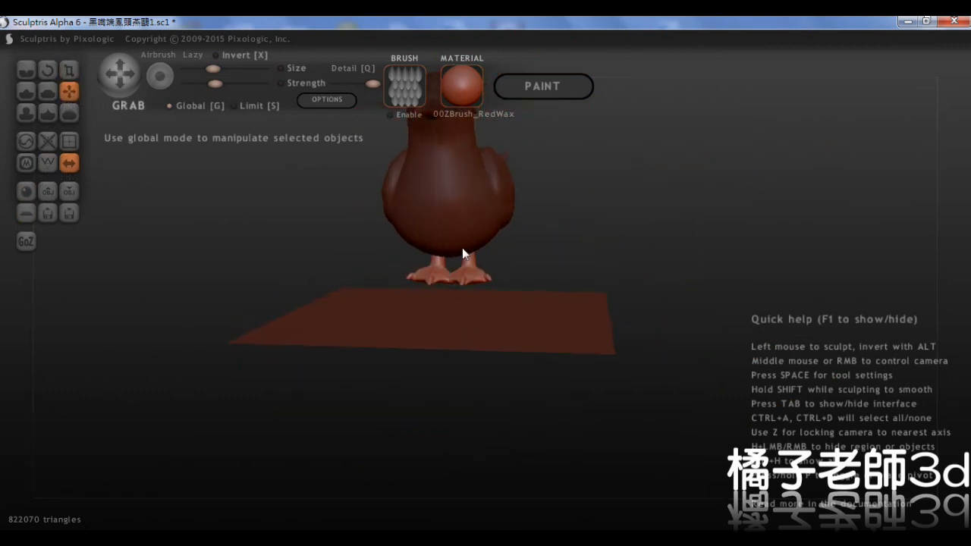
Step: Rotate the legs slightly in the bottom view and move them into their standing position on the plane
{"action": "right_click_drag", "start_coordinate": [478, 267], "coordinate": [562, 303]}
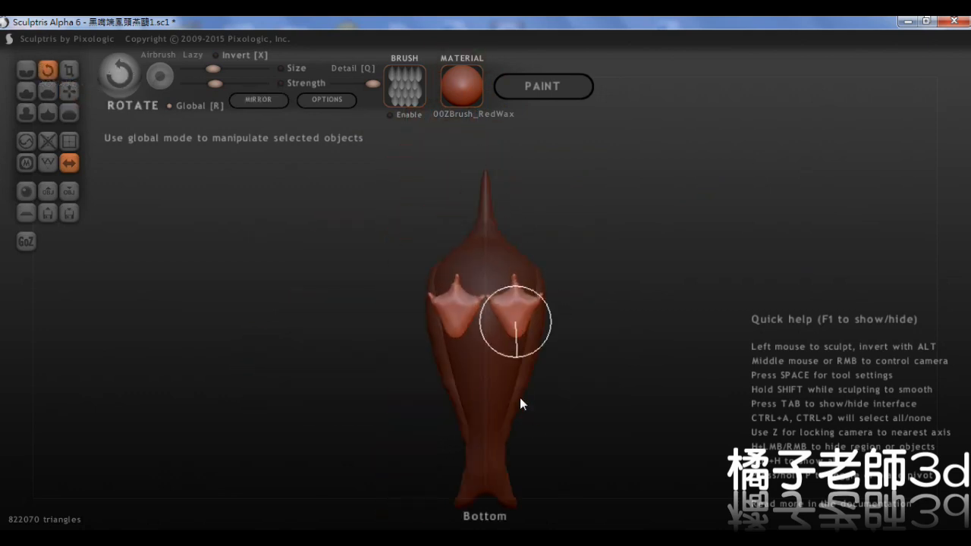
{"action": "left_click_drag", "start_coordinate": [508, 408], "coordinate": [504, 409]}
{"action": "right_click_drag", "start_coordinate": [504, 409], "coordinate": [492, 254]}
{"action": "left_click", "coordinate": [69, 91]}
{"action": "right_click_drag", "start_coordinate": [454, 229], "coordinate": [485, 341]}
{"action": "left_click_drag", "start_coordinate": [514, 324], "coordinate": [510, 322]}
{"action": "right_click_drag", "start_coordinate": [510, 322], "coordinate": [476, 311]}
{"action": "right_click_drag", "start_coordinate": [582, 372], "coordinate": [576, 330]}
{"action": "right_click_drag", "start_coordinate": [480, 348], "coordinate": [510, 360]}
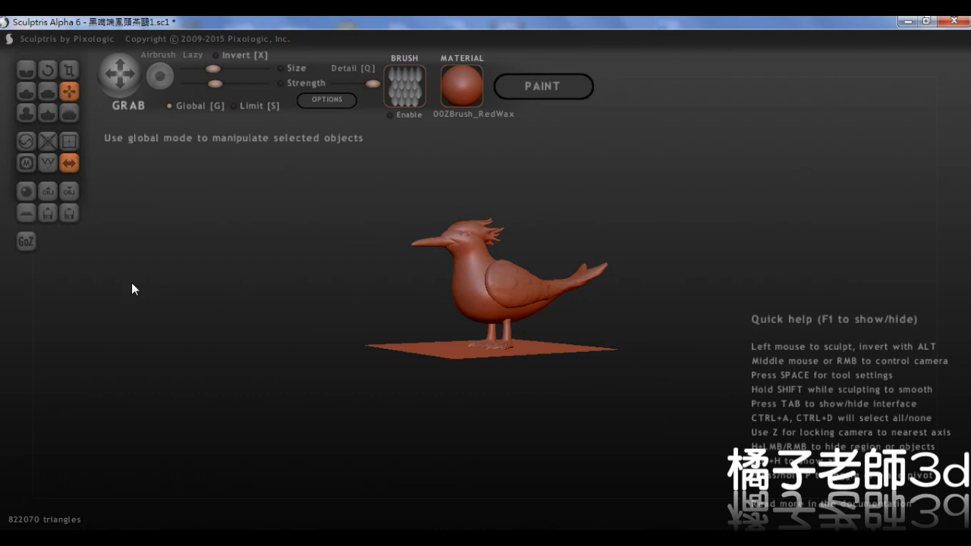
Step: Save the sculpture as 黑嘴端鳳頭燕鷗1.sc1, replacing the existing file
{"action": "right_click_drag", "start_coordinate": [520, 322], "coordinate": [554, 309]}
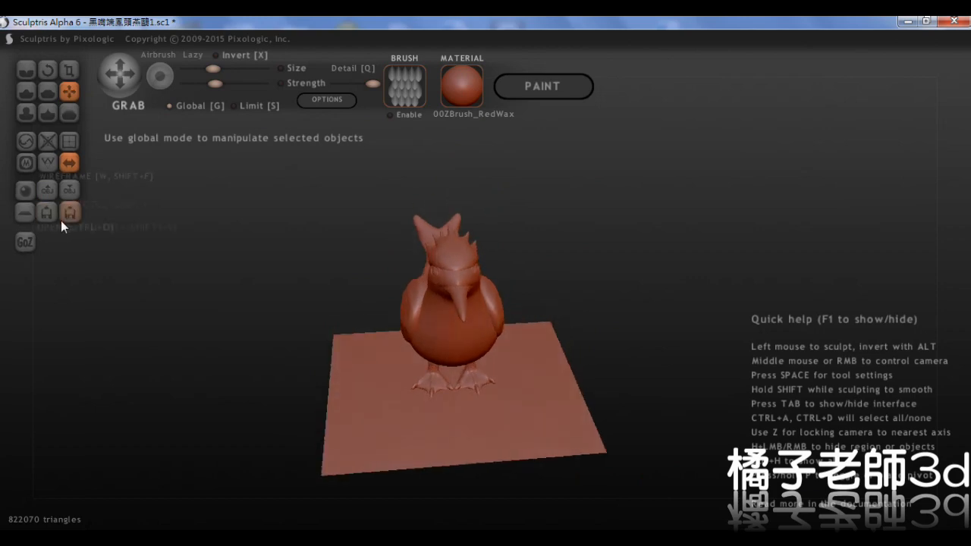
{"action": "left_click", "coordinate": [64, 219]}
{"action": "left_click", "coordinate": [364, 348]}
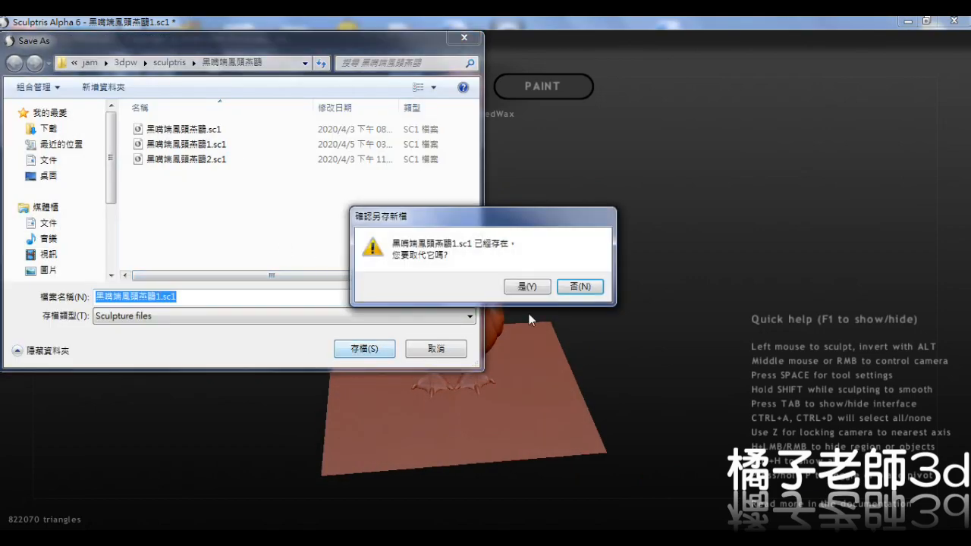
{"action": "left_click", "coordinate": [528, 289]}
{"action": "right_click_drag", "start_coordinate": [594, 276], "coordinate": [553, 265]}
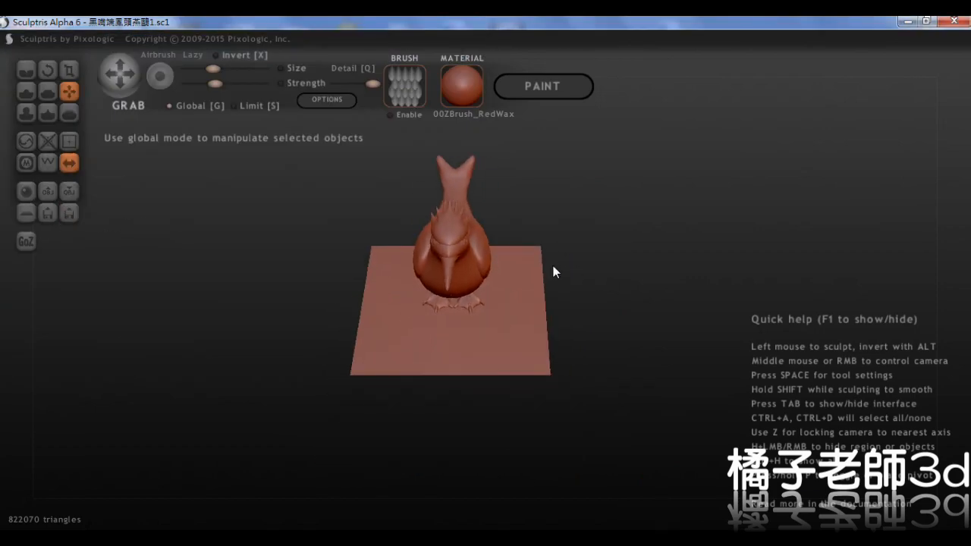
Step: Switch to Chrome and examine the 黑嘴端鳳頭燕鷗 reference photos for the bird's legs, feet and overall pose
{"action": "key", "text": "alt+Tab"}
{"action": "key", "text": "alt+Tab"}
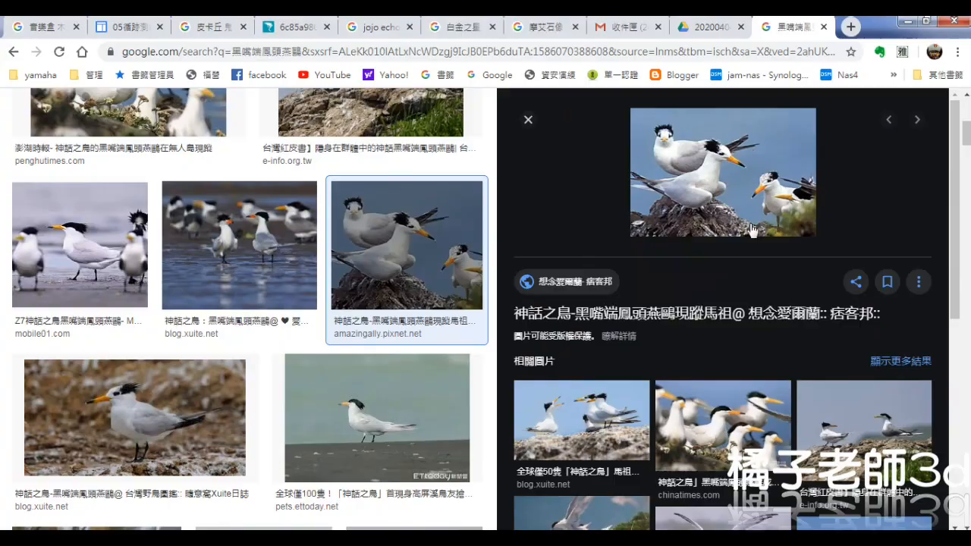
{"action": "key", "text": "alt+Tab"}
{"action": "right_click_drag", "start_coordinate": [491, 312], "coordinate": [365, 282]}
{"action": "key", "text": "alt+Tab"}
{"action": "scroll", "coordinate": [339, 265], "scroll_direction": "up", "scroll_amount": 5}
{"action": "scroll", "coordinate": [339, 273], "scroll_direction": "down", "scroll_amount": 5}
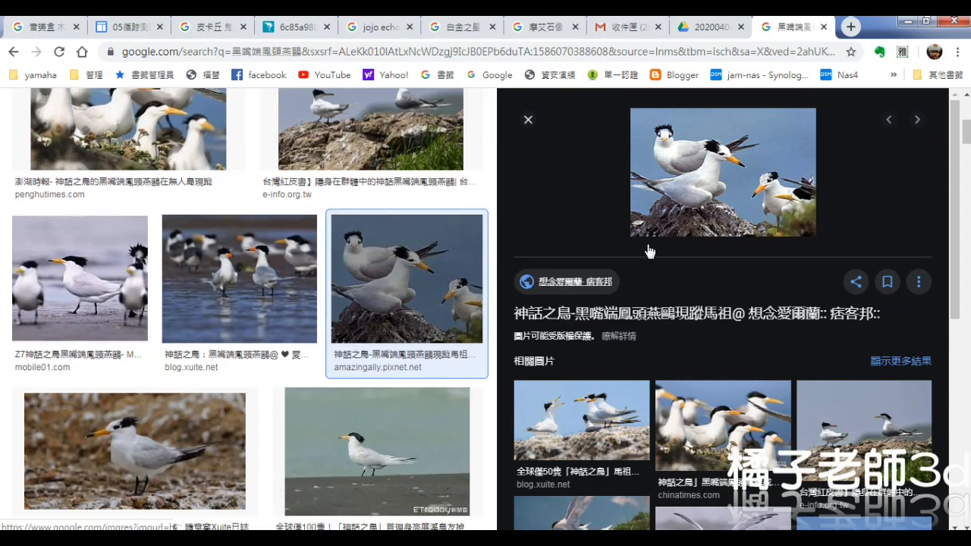
{"action": "scroll", "coordinate": [493, 189], "scroll_direction": "up", "scroll_amount": 2}
{"action": "left_click", "coordinate": [529, 121]}
{"action": "scroll", "coordinate": [457, 264], "scroll_direction": "down", "scroll_amount": 5}
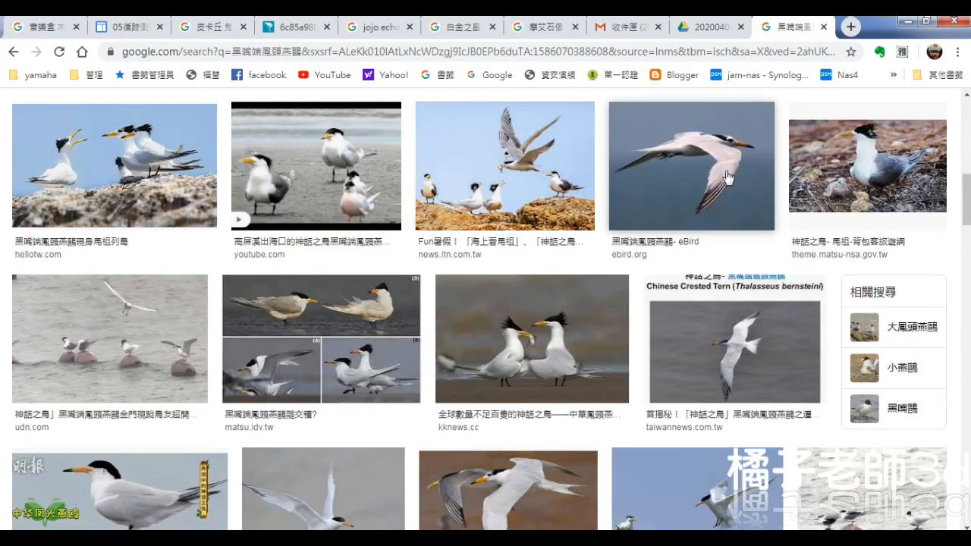
{"action": "scroll", "coordinate": [762, 224], "scroll_direction": "down", "scroll_amount": 3}
{"action": "scroll", "coordinate": [765, 231], "scroll_direction": "up", "scroll_amount": 4}
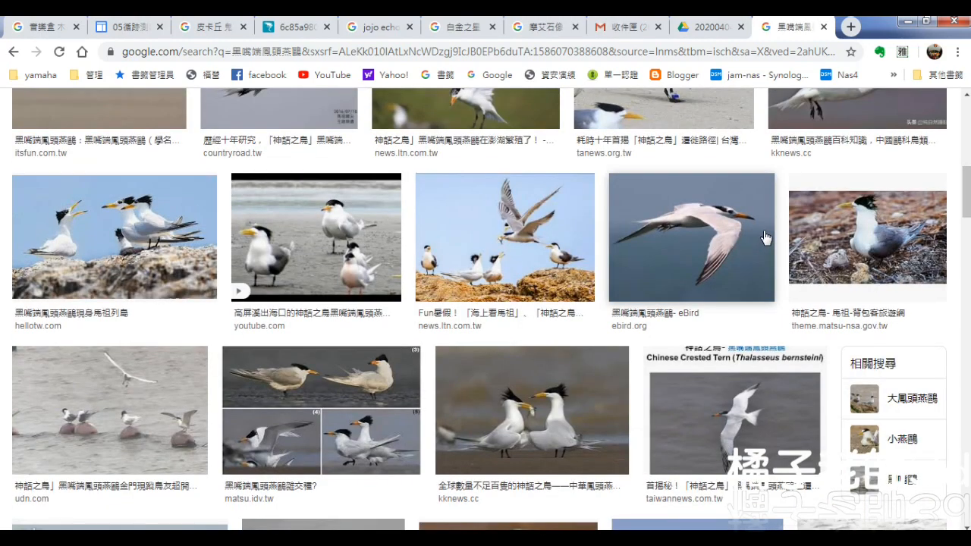
{"action": "scroll", "coordinate": [377, 262], "scroll_direction": "down", "scroll_amount": 5}
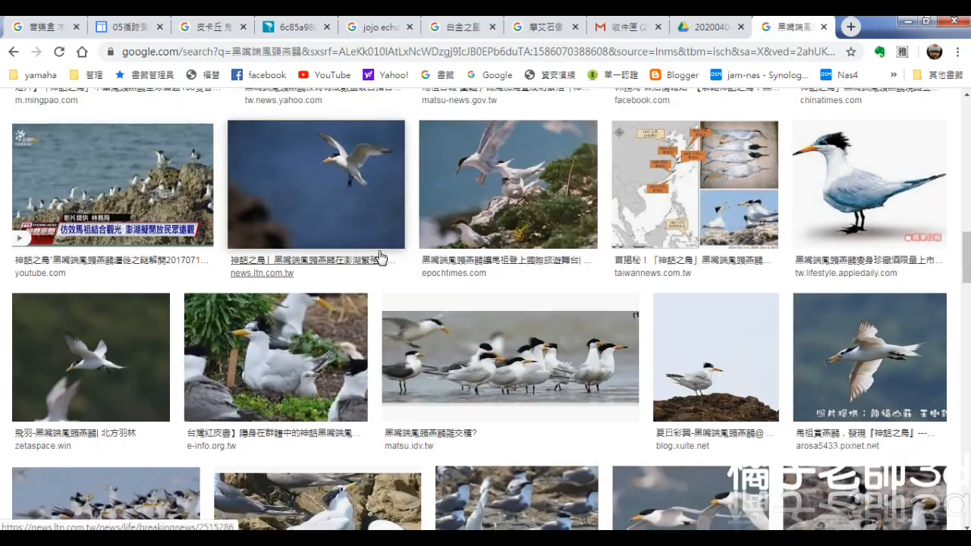
{"action": "scroll", "coordinate": [485, 251], "scroll_direction": "down", "scroll_amount": 3}
{"action": "scroll", "coordinate": [834, 265], "scroll_direction": "up", "scroll_amount": 4}
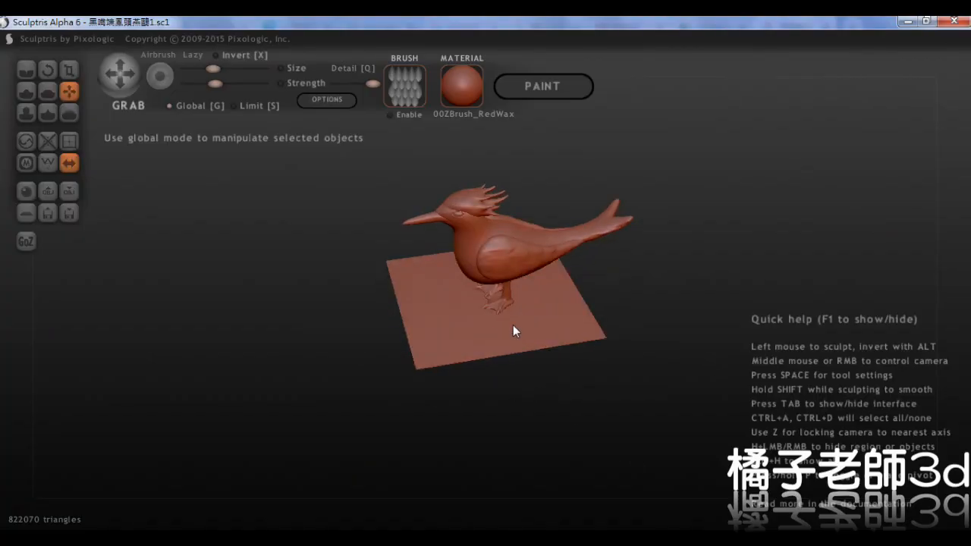
Step: Back in Sculptris, select the base plane and move it down away from the bird's feet
{"action": "left_click", "coordinate": [639, 336]}
{"action": "left_click", "coordinate": [631, 430]}
{"action": "left_click", "coordinate": [607, 394]}
{"action": "left_click", "coordinate": [546, 327]}
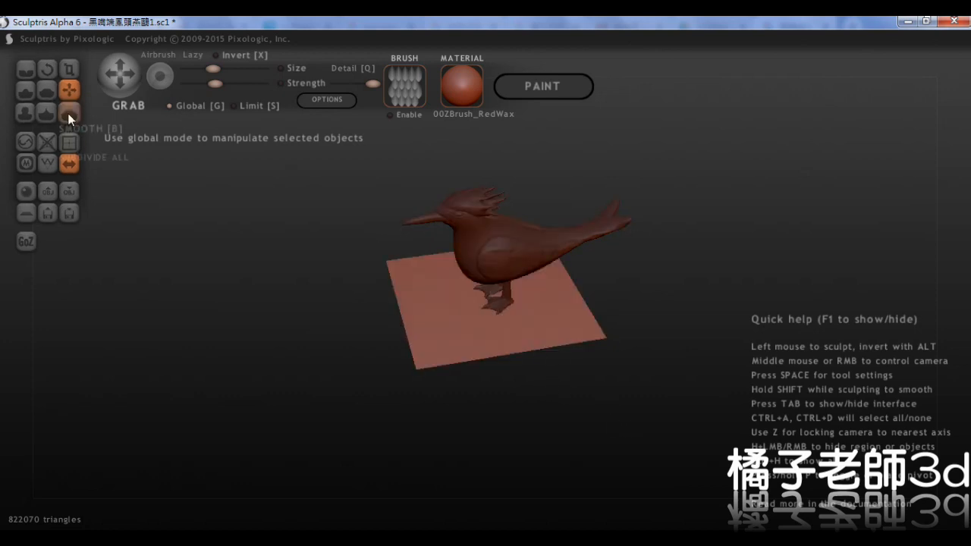
{"action": "left_click_drag", "start_coordinate": [529, 319], "coordinate": [563, 481]}
Step: Select the bird's legs and refine the webbed foot by pulling the front toe's claw outward with the Grab brush
{"action": "scroll", "coordinate": [558, 348], "scroll_direction": "up", "scroll_amount": 6}
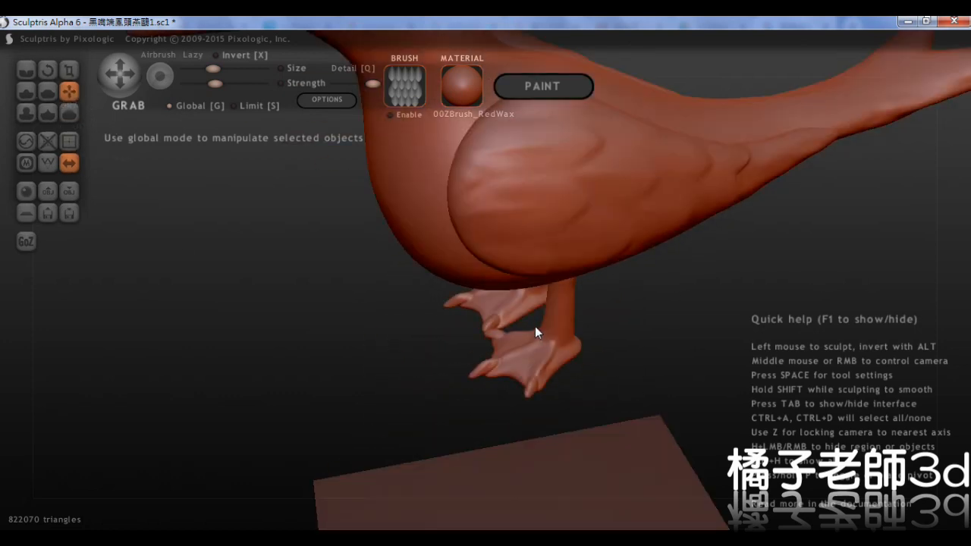
{"action": "left_click", "coordinate": [598, 367]}
{"action": "left_click", "coordinate": [627, 349]}
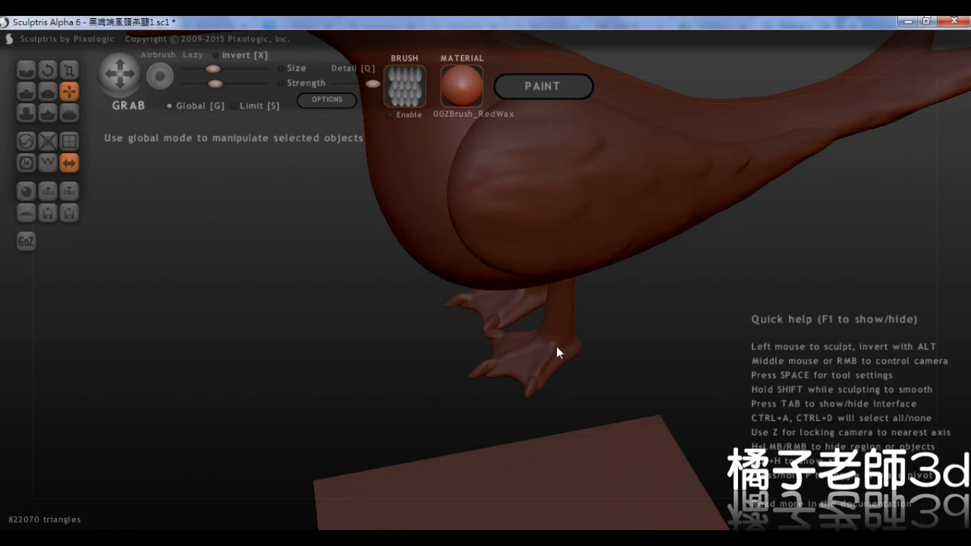
{"action": "left_click", "coordinate": [556, 347]}
{"action": "middle_click_drag", "start_coordinate": [556, 347], "coordinate": [521, 382]}
{"action": "scroll", "coordinate": [359, 287], "scroll_direction": "up", "scroll_amount": 2}
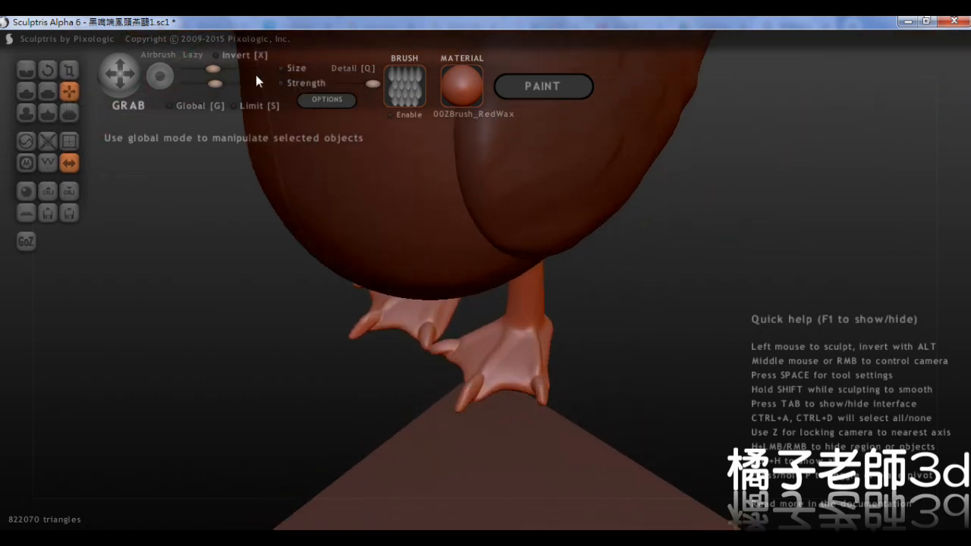
{"action": "mouse_move", "coordinate": [472, 426]}
{"action": "middle_mouse_down"}
{"action": "mouse_move", "coordinate": [518, 287]}
{"action": "mouse_move", "coordinate": [504, 304]}
{"action": "middle_mouse_up"}
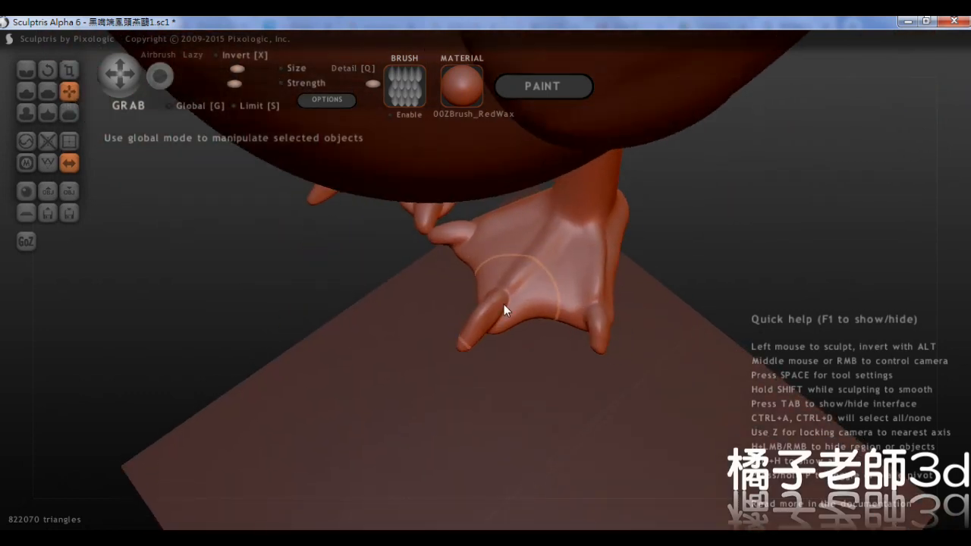
{"action": "left_click_drag", "start_coordinate": [480, 334], "coordinate": [459, 351]}
{"action": "middle_click_drag", "start_coordinate": [464, 346], "coordinate": [505, 301]}
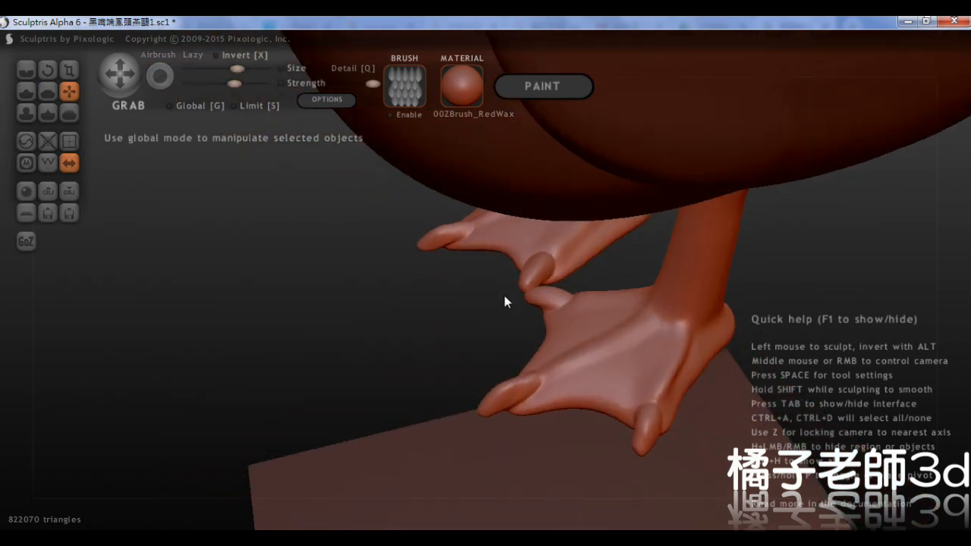
{"action": "mouse_move", "coordinate": [588, 354]}
{"action": "middle_mouse_down"}
{"action": "mouse_move", "coordinate": [610, 312]}
{"action": "mouse_move", "coordinate": [565, 344]}
{"action": "mouse_move", "coordinate": [538, 335]}
{"action": "mouse_move", "coordinate": [534, 352]}
{"action": "mouse_move", "coordinate": [593, 409]}
{"action": "mouse_move", "coordinate": [602, 391]}
{"action": "mouse_move", "coordinate": [557, 355]}
{"action": "middle_mouse_up"}
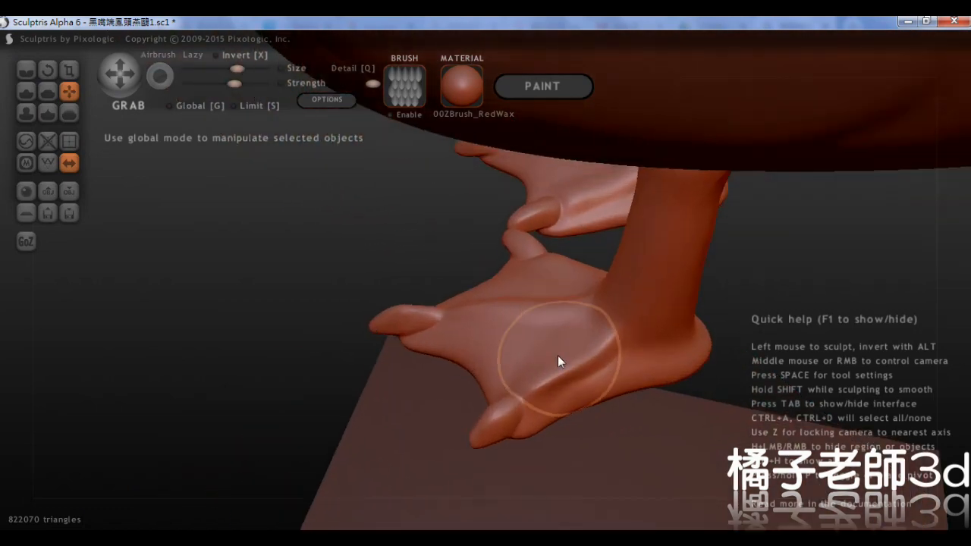
{"action": "mouse_move", "coordinate": [604, 394]}
{"action": "middle_mouse_down"}
{"action": "mouse_move", "coordinate": [655, 354]}
{"action": "mouse_move", "coordinate": [444, 236]}
{"action": "mouse_move", "coordinate": [337, 324]}
{"action": "mouse_move", "coordinate": [390, 212]}
{"action": "mouse_move", "coordinate": [208, 380]}
{"action": "mouse_move", "coordinate": [308, 398]}
{"action": "mouse_move", "coordinate": [333, 473]}
{"action": "mouse_move", "coordinate": [383, 483]}
{"action": "mouse_move", "coordinate": [390, 411]}
{"action": "mouse_move", "coordinate": [412, 426]}
{"action": "mouse_move", "coordinate": [574, 326]}
{"action": "mouse_move", "coordinate": [480, 350]}
{"action": "mouse_move", "coordinate": [506, 357]}
{"action": "mouse_move", "coordinate": [429, 417]}
{"action": "mouse_move", "coordinate": [453, 415]}
{"action": "mouse_move", "coordinate": [421, 330]}
{"action": "middle_mouse_up"}
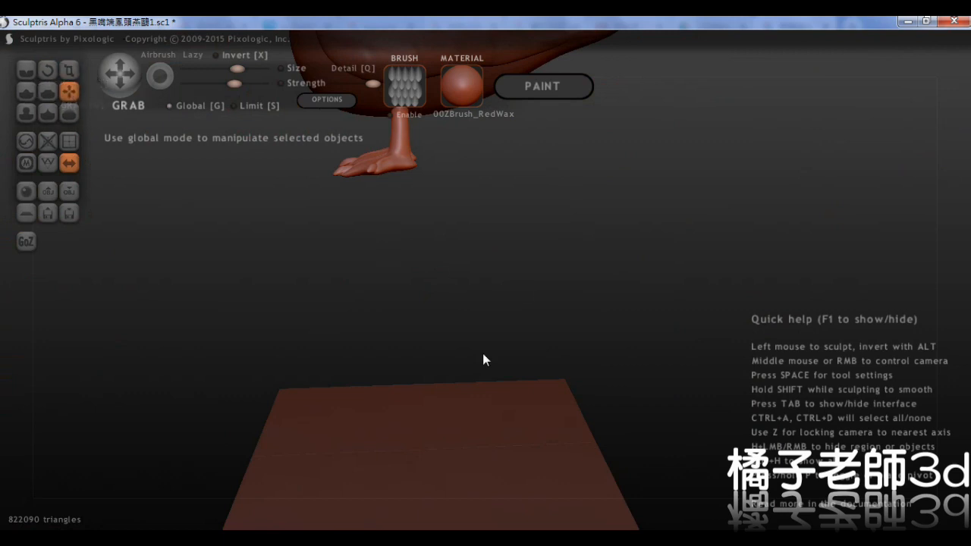
Step: Raise the base plane to the soles of the feet and rotate the legs slightly so they stand on it
{"action": "middle_click_drag", "start_coordinate": [526, 403], "coordinate": [471, 321]}
{"action": "middle_click_drag", "start_coordinate": [457, 239], "coordinate": [474, 337]}
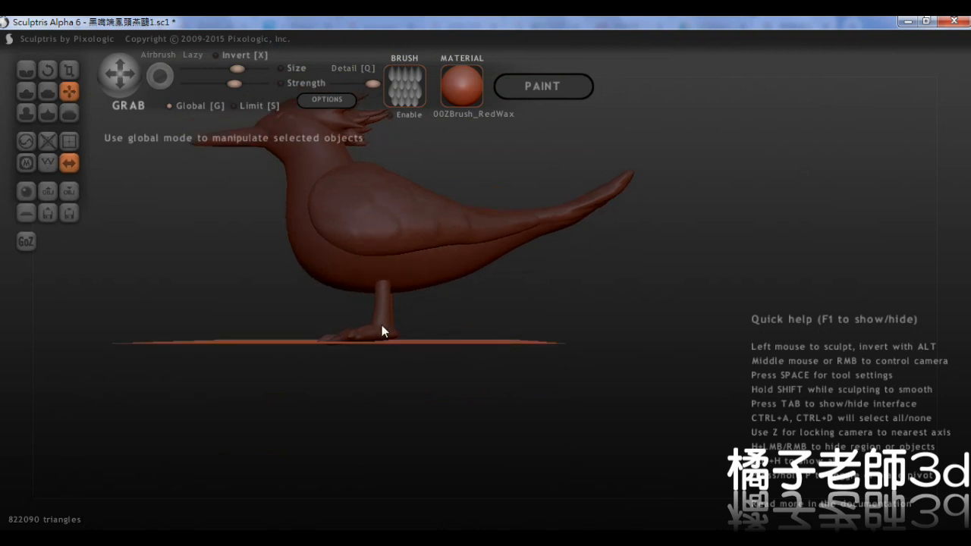
{"action": "middle_click_drag", "start_coordinate": [387, 319], "coordinate": [327, 312]}
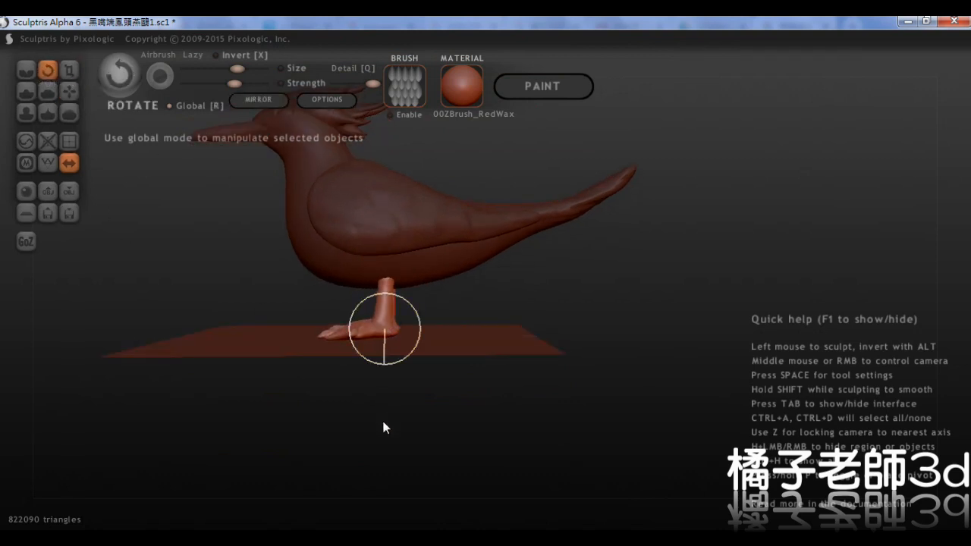
{"action": "middle_click_drag", "start_coordinate": [382, 417], "coordinate": [427, 406]}
{"action": "key", "text": "g"}
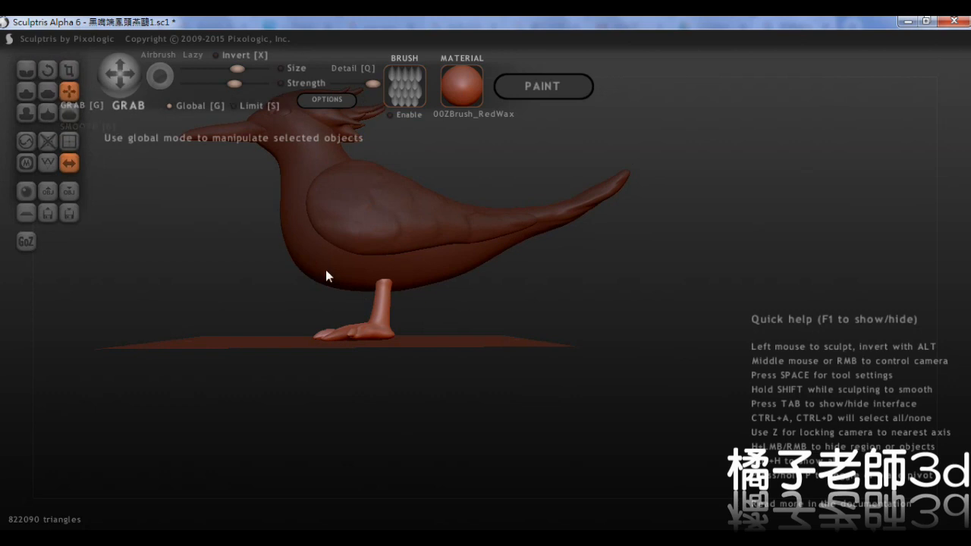
{"action": "middle_click_drag", "start_coordinate": [420, 351], "coordinate": [515, 338]}
Step: Save the sculpture as 黑嘴端鳳頭燕鷗1.sc1, replacing the existing file
{"action": "key", "text": "ctrl+s"}
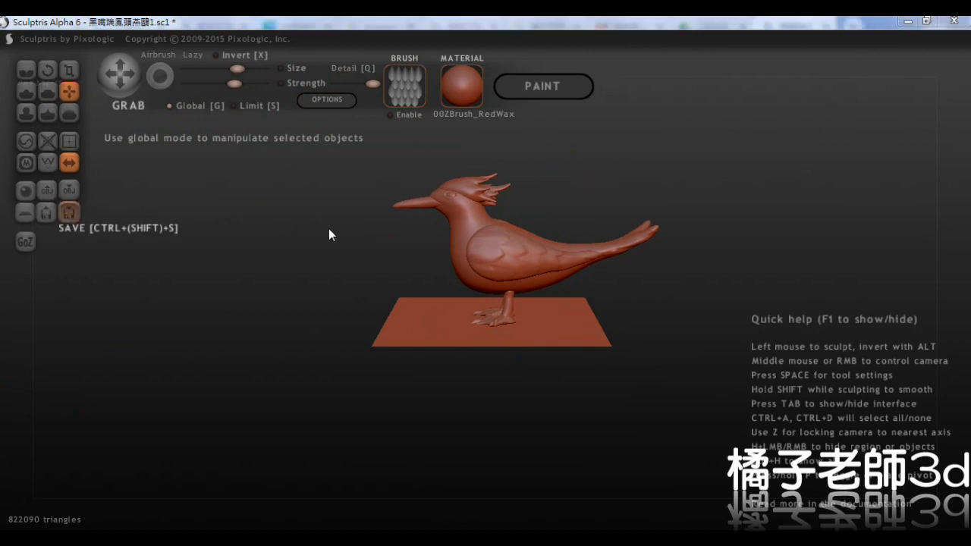
{"action": "left_click", "coordinate": [368, 347]}
{"action": "left_click", "coordinate": [503, 347]}
Step: Add a mirrored pair of spheres on both sides of the bird as the base for spread wings
{"action": "middle_click_drag", "start_coordinate": [567, 340], "coordinate": [567, 229]}
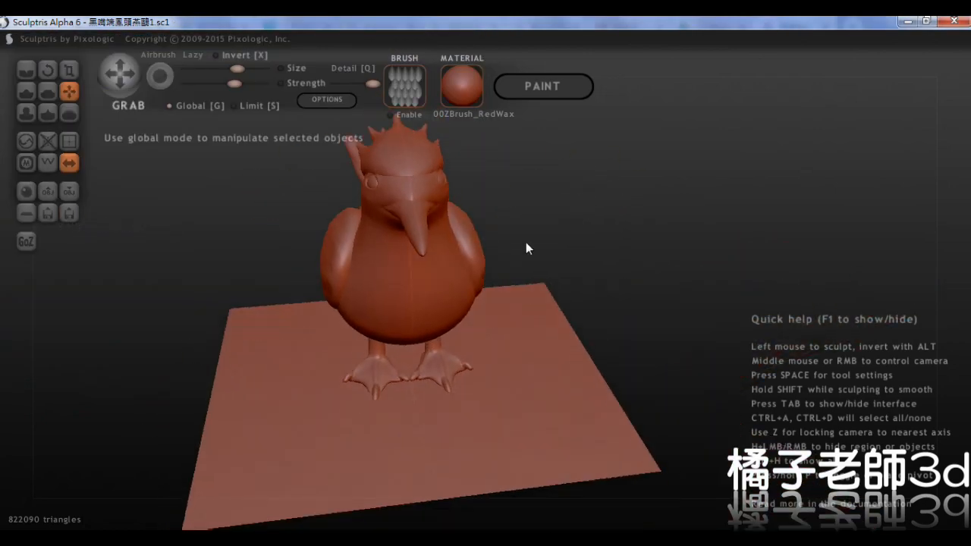
{"action": "scroll", "coordinate": [558, 230], "scroll_direction": "down", "scroll_amount": 3}
{"action": "left_click", "coordinate": [26, 192]}
{"action": "left_click", "coordinate": [485, 317]}
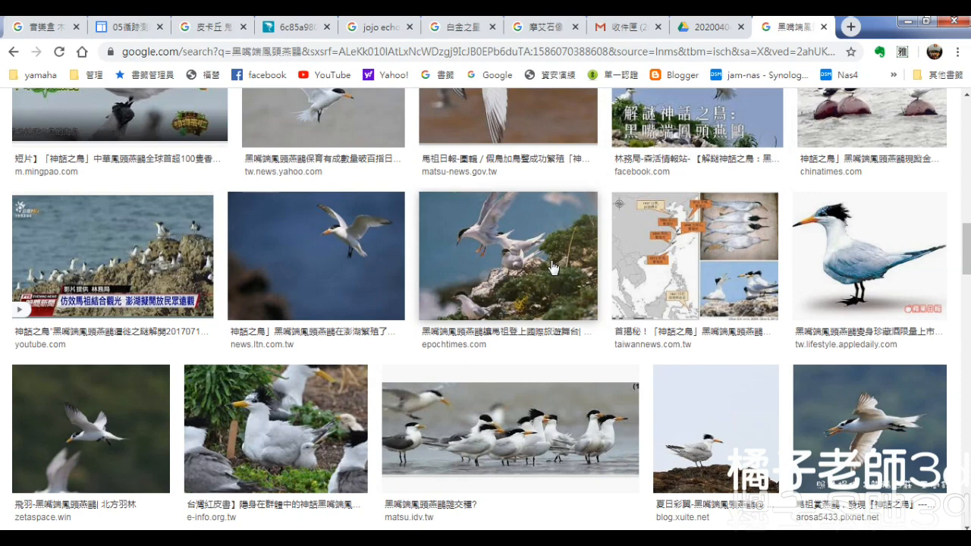
Step: In the Chrome image results for 黑嘴端鳳頭燕鷗, open the matsu-news.gov.tw photo of the flying tern to examine its wings
{"action": "scroll", "coordinate": [536, 286], "scroll_direction": "up", "scroll_amount": 1}
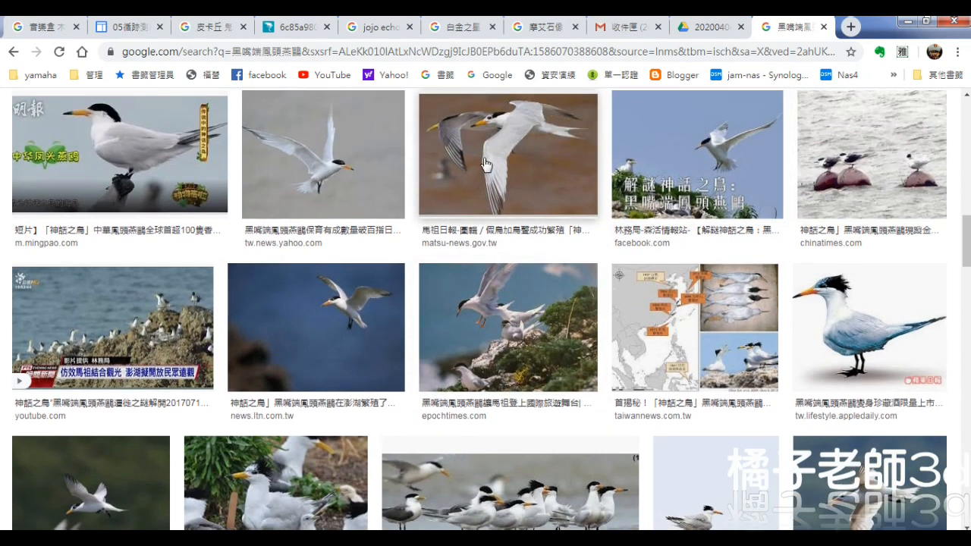
{"action": "left_click", "coordinate": [559, 164]}
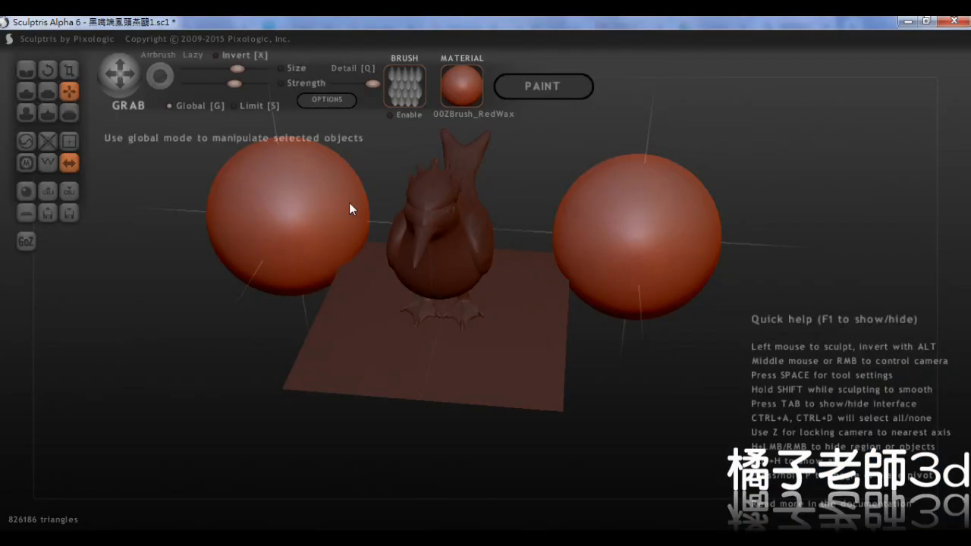
Step: Back in Sculptris, scale the two spheres along the vertical axis into flat discs
{"action": "scroll", "coordinate": [485, 220], "scroll_direction": "down", "scroll_amount": 4}
{"action": "mouse_move", "coordinate": [505, 177]}
{"action": "middle_mouse_down", "text": "alt"}
{"action": "mouse_move", "coordinate": [396, 184]}
{"action": "mouse_move", "coordinate": [274, 119]}
{"action": "mouse_move", "coordinate": [456, 275]}
{"action": "middle_mouse_up", "text": "alt"}
{"action": "left_click_drag", "start_coordinate": [440, 302], "coordinate": [438, 369]}
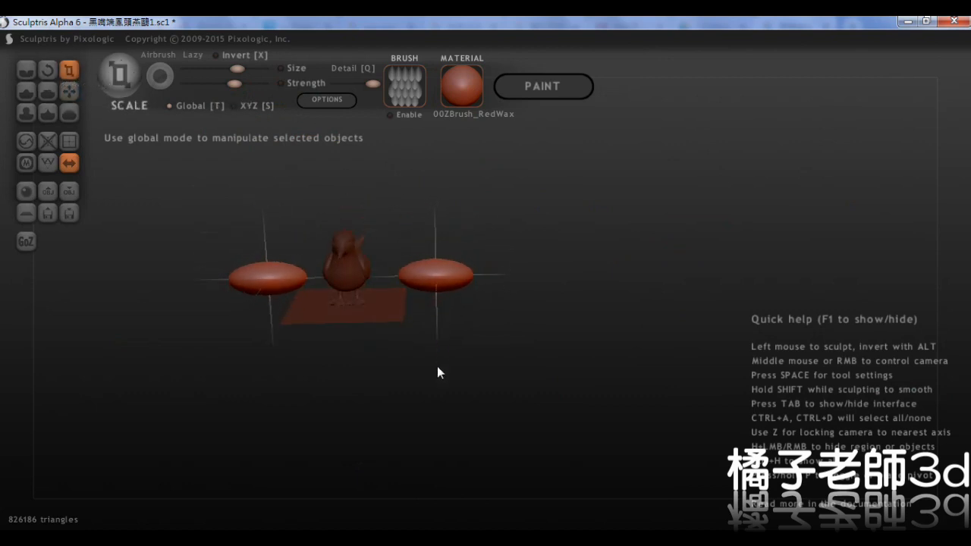
{"action": "middle_click_drag", "start_coordinate": [437, 369], "coordinate": [388, 228]}
{"action": "middle_click_drag", "start_coordinate": [228, 167], "coordinate": [271, 150]}
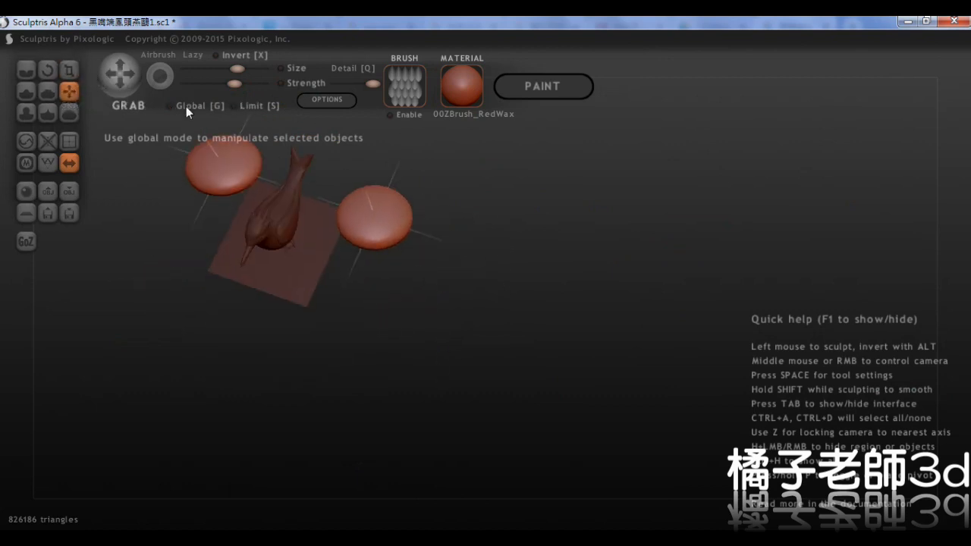
Step: Scale the flattened discs sideways into long ovals extending outward from the bird's body
{"action": "middle_click_drag", "start_coordinate": [209, 105], "coordinate": [156, 88]}
{"action": "left_click", "coordinate": [69, 70]}
{"action": "middle_click_drag", "start_coordinate": [425, 174], "coordinate": [370, 240]}
{"action": "left_click_drag", "start_coordinate": [370, 241], "coordinate": [509, 265]}
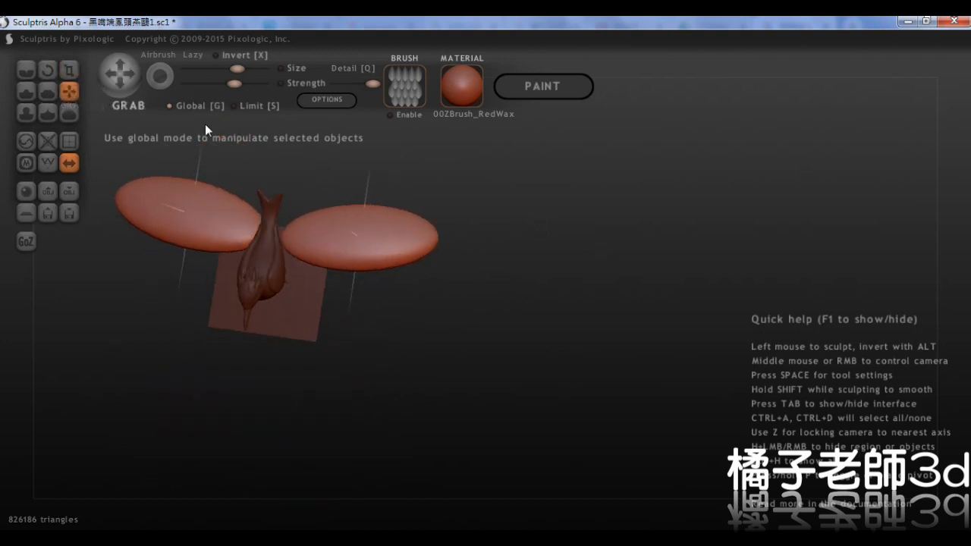
Step: Bend the mirrored ovals into angled wing shapes with the Grab brush, pulling out the wrist joint at the middle
{"action": "middle_click_drag", "start_coordinate": [451, 241], "coordinate": [536, 221]}
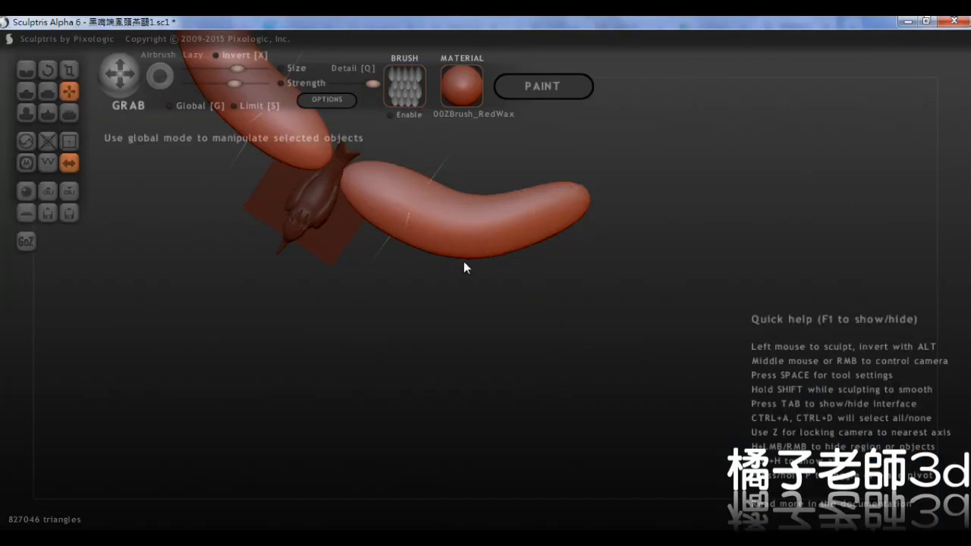
{"action": "middle_click_drag", "start_coordinate": [464, 261], "coordinate": [445, 242]}
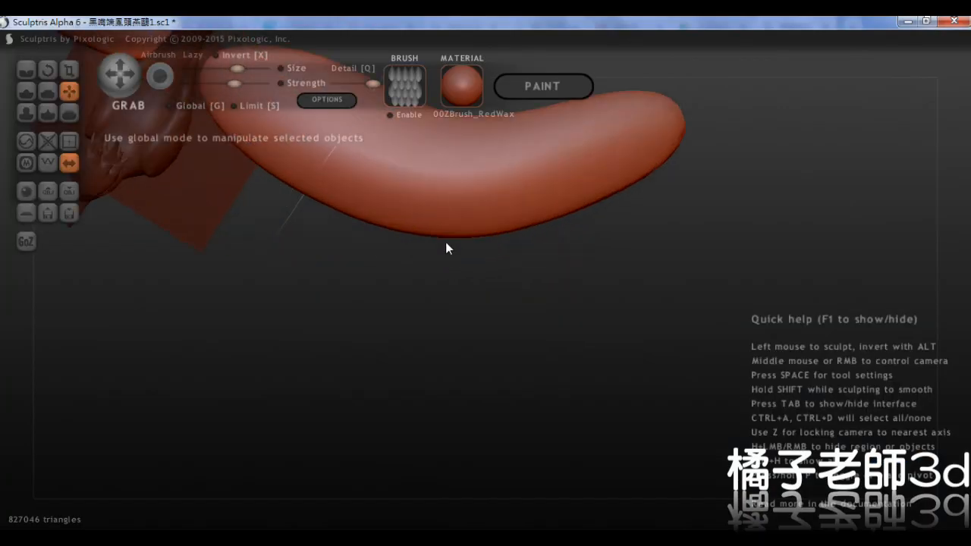
{"action": "left_click_drag", "start_coordinate": [417, 218], "coordinate": [387, 230]}
{"action": "middle_click_drag", "start_coordinate": [387, 230], "coordinate": [542, 214]}
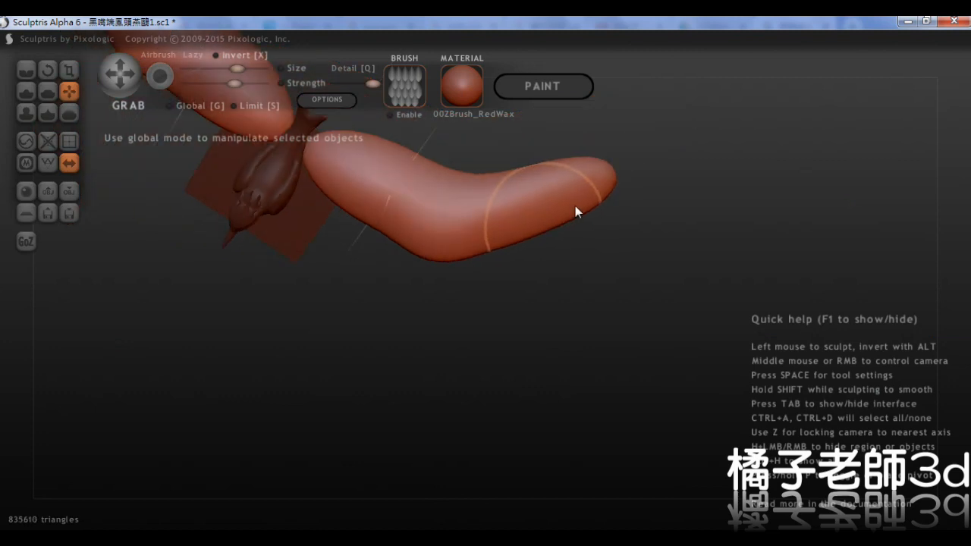
{"action": "middle_click_drag", "start_coordinate": [411, 230], "coordinate": [496, 259]}
{"action": "key", "text": "g"}
{"action": "middle_click_drag", "start_coordinate": [576, 273], "coordinate": [524, 297]}
Step: Compare the wing with the flying tern photo in Chrome and slim its outer half with the Grab brush
{"action": "key", "text": "alt+Tab"}
{"action": "key", "text": "alt+Tab"}
{"action": "key", "text": "alt+Tab"}
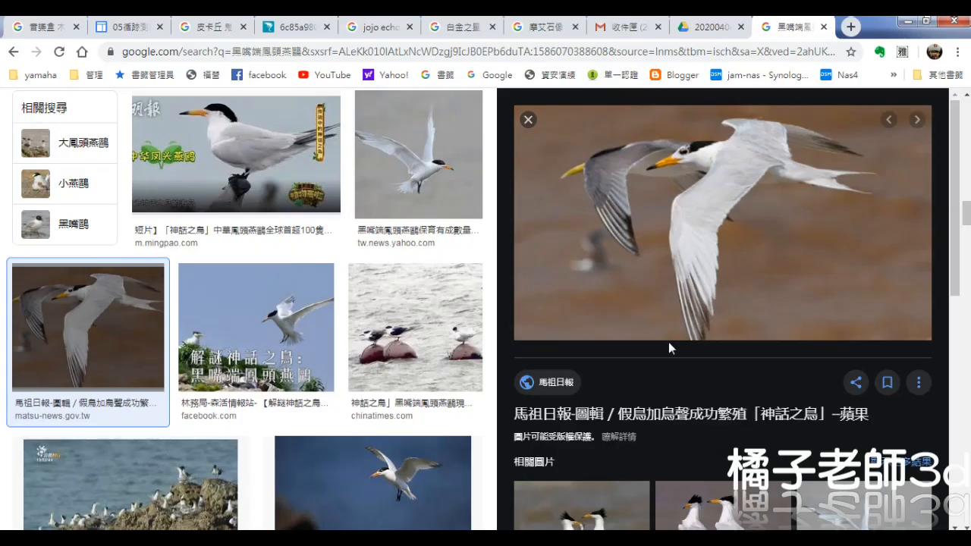
{"action": "key", "text": "alt+Tab"}
{"action": "mouse_move", "coordinate": [626, 306]}
{"action": "middle_mouse_down"}
{"action": "mouse_move", "coordinate": [529, 321]}
{"action": "mouse_move", "coordinate": [100, 99]}
{"action": "middle_mouse_up"}
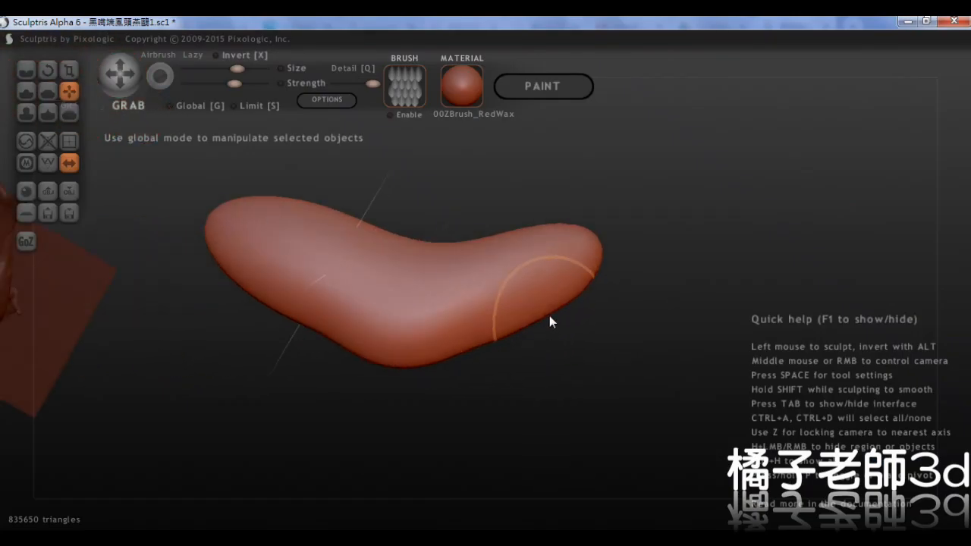
{"action": "middle_click_drag", "start_coordinate": [549, 315], "coordinate": [553, 302]}
{"action": "mouse_move", "coordinate": [573, 248]}
{"action": "middle_mouse_down"}
{"action": "mouse_move", "coordinate": [573, 209]}
{"action": "mouse_move", "coordinate": [566, 266]}
{"action": "middle_mouse_up"}
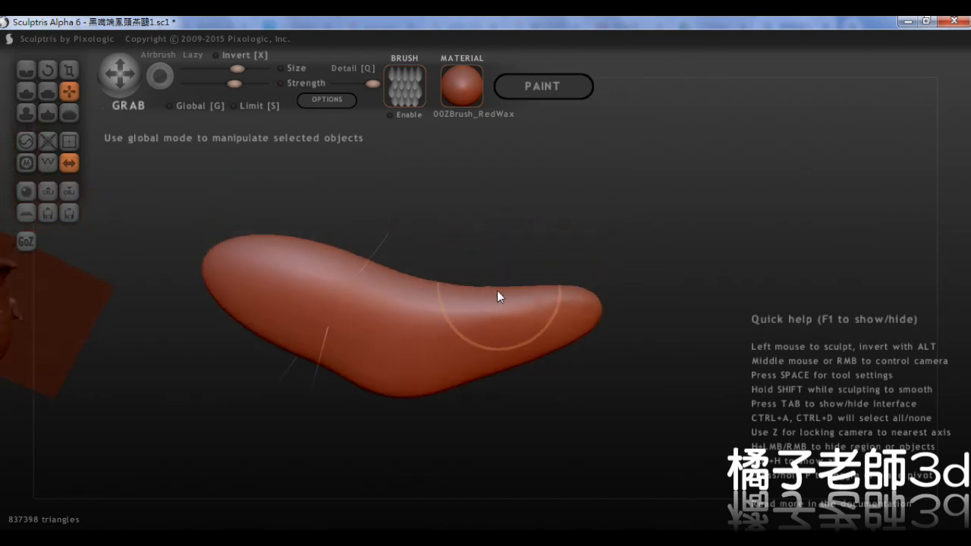
{"action": "middle_click_drag", "start_coordinate": [612, 324], "coordinate": [593, 313]}
{"action": "left_click_drag", "start_coordinate": [544, 334], "coordinate": [560, 325]}
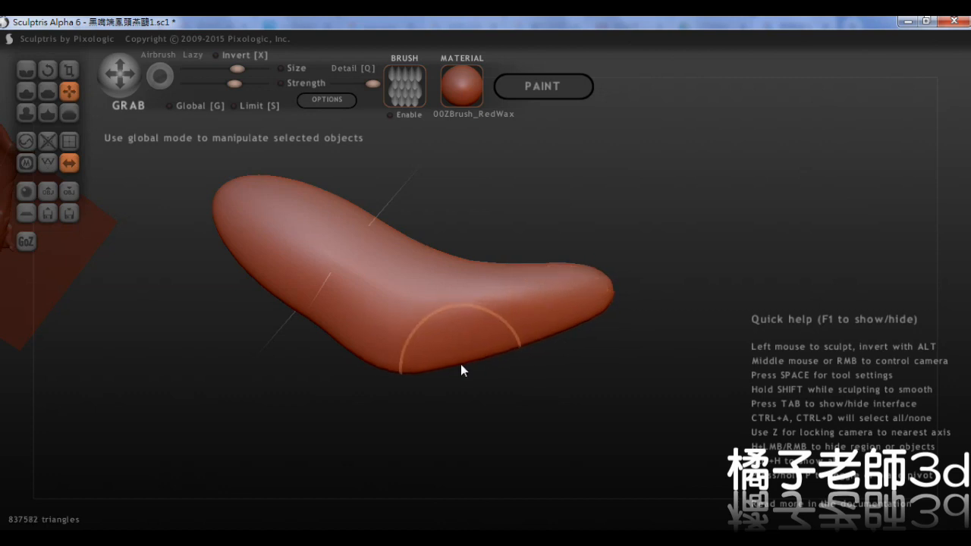
{"action": "middle_click_drag", "start_coordinate": [515, 277], "coordinate": [506, 279]}
{"action": "left_click_drag", "start_coordinate": [515, 288], "coordinate": [470, 287]}
{"action": "left_click_drag", "start_coordinate": [574, 276], "coordinate": [582, 282]}
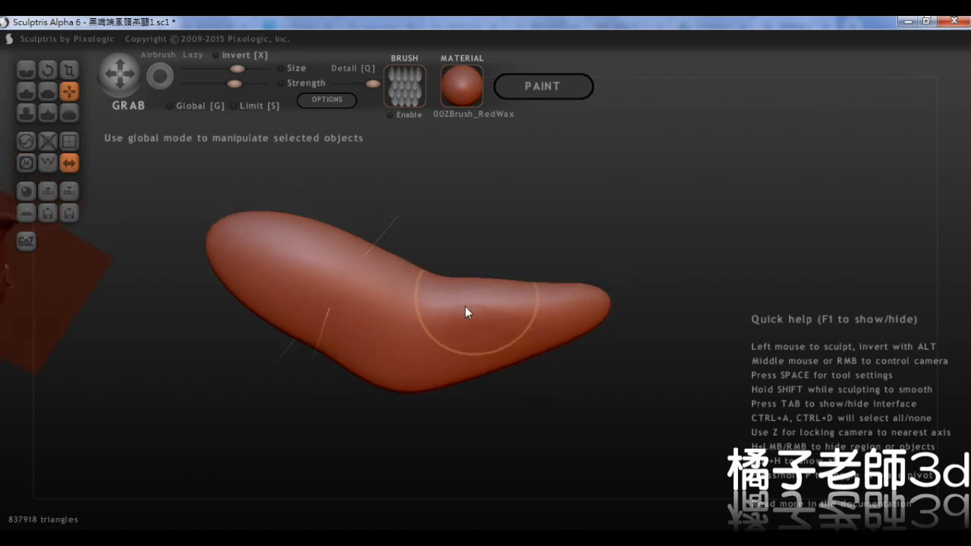
Step: Pull the wing tip outward with the Grab brush to make the outer wing longer and more pointed
{"action": "mouse_move", "coordinate": [507, 315]}
{"action": "middle_mouse_down"}
{"action": "mouse_move", "coordinate": [548, 269]}
{"action": "mouse_move", "coordinate": [578, 279]}
{"action": "mouse_move", "coordinate": [553, 205]}
{"action": "mouse_move", "coordinate": [541, 219]}
{"action": "mouse_move", "coordinate": [569, 230]}
{"action": "middle_mouse_up"}
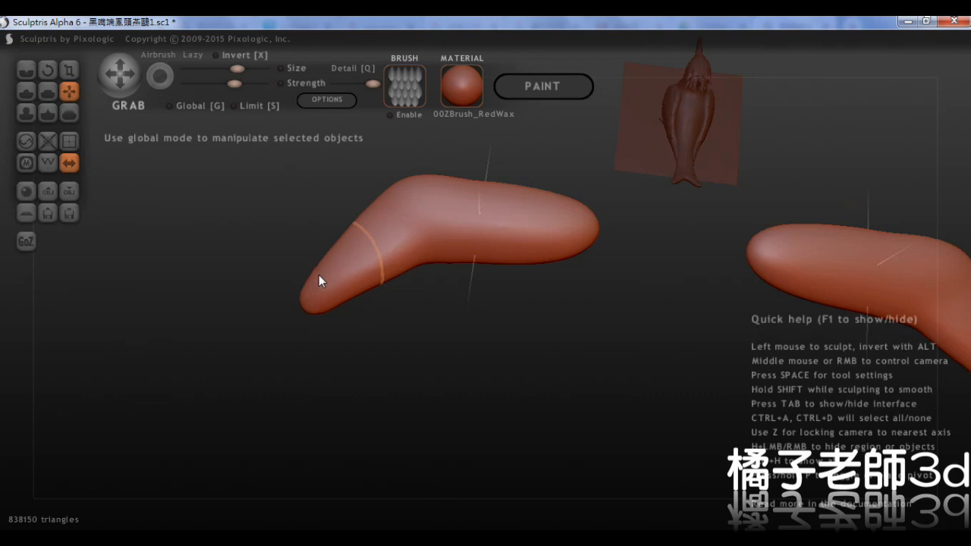
{"action": "scroll", "coordinate": [250, 316], "scroll_direction": "up", "scroll_amount": 2}
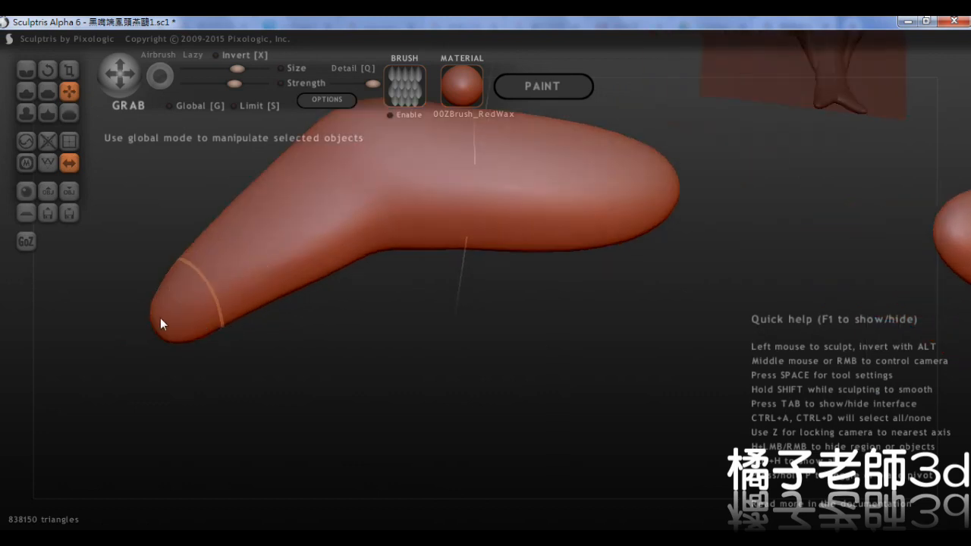
{"action": "left_click_drag", "start_coordinate": [160, 323], "coordinate": [139, 332]}
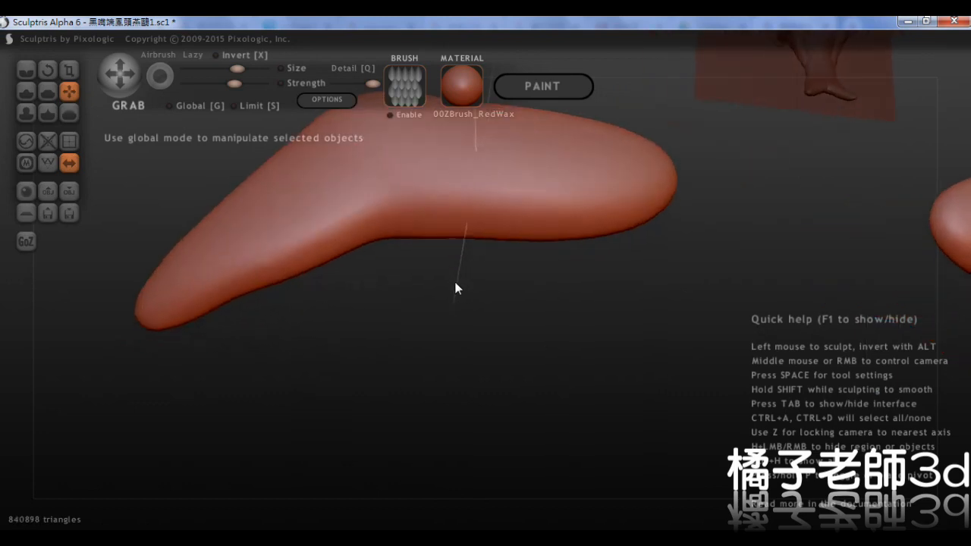
Step: Check the tern photo in Chrome and broaden the wings' inner ends with the Grab brush
{"action": "key", "text": "alt+Tab"}
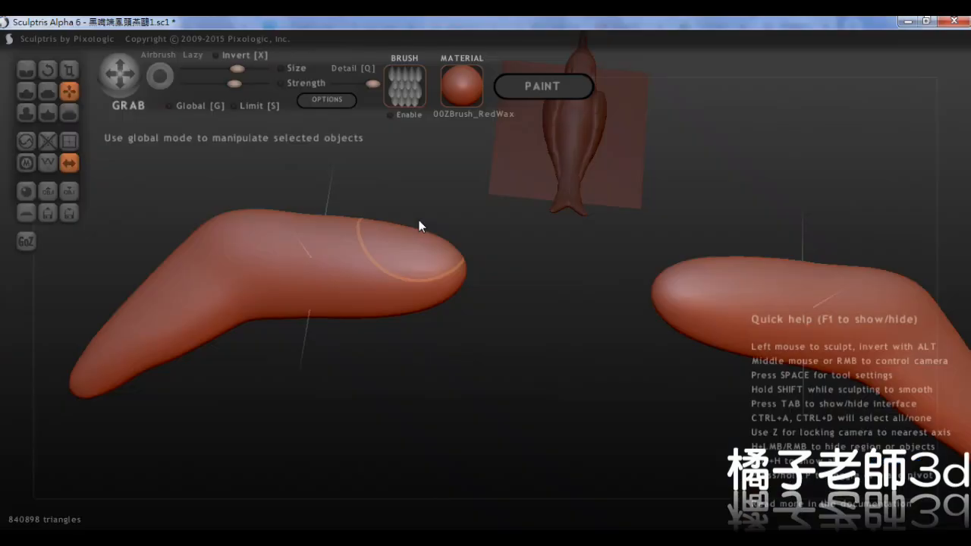
{"action": "mouse_move", "coordinate": [431, 256]}
{"action": "left_mouse_down"}
{"action": "mouse_move", "coordinate": [439, 245]}
{"action": "mouse_move", "coordinate": [450, 302]}
{"action": "left_mouse_up"}
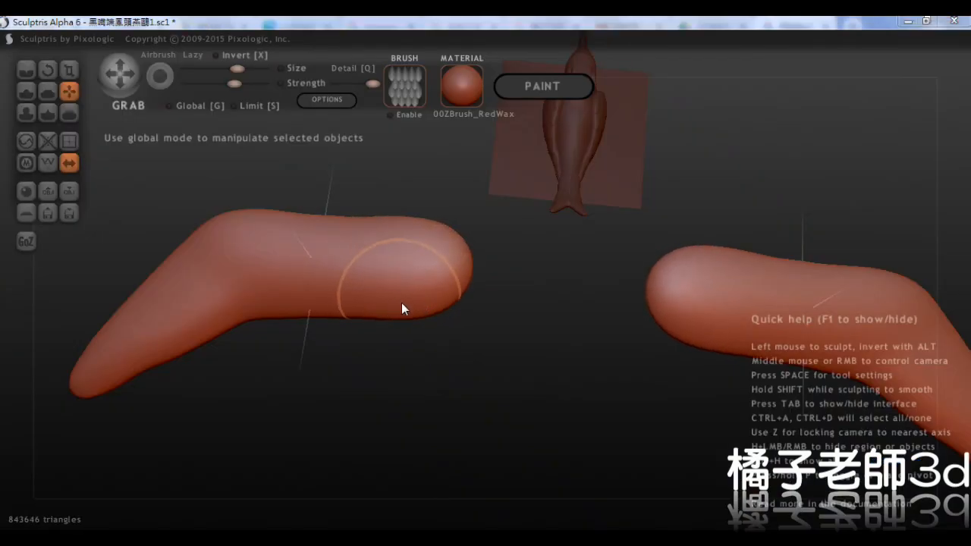
{"action": "key", "text": "alt+Tab"}
{"action": "key", "text": "alt+Tab"}
{"action": "mouse_move", "coordinate": [402, 304]}
{"action": "middle_mouse_down"}
{"action": "mouse_move", "coordinate": [418, 336]}
{"action": "mouse_move", "coordinate": [446, 350]}
{"action": "mouse_move", "coordinate": [413, 289]}
{"action": "middle_mouse_up"}
{"action": "key", "text": "alt+Tab"}
{"action": "key", "text": "alt+Tab"}
{"action": "mouse_move", "coordinate": [413, 288]}
{"action": "left_mouse_down"}
{"action": "mouse_move", "coordinate": [431, 291]}
{"action": "mouse_move", "coordinate": [466, 265]}
{"action": "mouse_move", "coordinate": [414, 291]}
{"action": "mouse_move", "coordinate": [429, 299]}
{"action": "left_mouse_up"}
{"action": "middle_click_drag", "start_coordinate": [429, 299], "coordinate": [509, 326]}
{"action": "mouse_move", "coordinate": [509, 325]}
{"action": "left_mouse_down"}
{"action": "mouse_move", "coordinate": [503, 380]}
{"action": "mouse_move", "coordinate": [520, 314]}
{"action": "left_mouse_up"}
Step: Rescale the wings with the Scale tool and move them closer to the sides of the bird's body
{"action": "mouse_move", "coordinate": [521, 314]}
{"action": "middle_mouse_down"}
{"action": "mouse_move", "coordinate": [481, 326]}
{"action": "mouse_move", "coordinate": [421, 271]}
{"action": "mouse_move", "coordinate": [536, 275]}
{"action": "mouse_move", "coordinate": [656, 246]}
{"action": "middle_mouse_up"}
{"action": "key", "text": "t"}
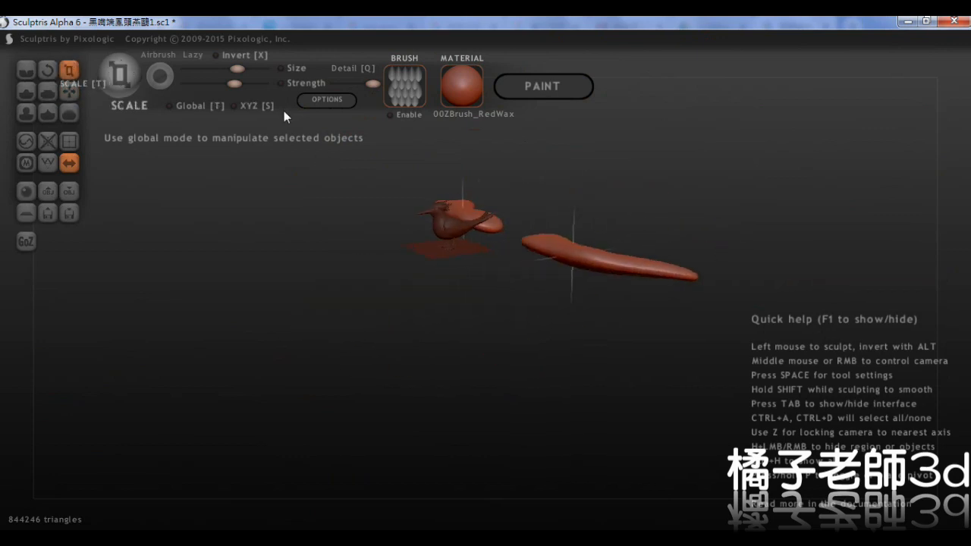
{"action": "left_click_drag", "start_coordinate": [520, 275], "coordinate": [562, 263]}
{"action": "middle_click_drag", "start_coordinate": [561, 263], "coordinate": [555, 311]}
{"action": "left_click", "coordinate": [69, 92]}
{"action": "middle_click_drag", "start_coordinate": [266, 185], "coordinate": [470, 242]}
{"action": "left_click_drag", "start_coordinate": [559, 250], "coordinate": [498, 285]}
{"action": "middle_click_drag", "start_coordinate": [497, 285], "coordinate": [466, 299]}
{"action": "left_click_drag", "start_coordinate": [466, 299], "coordinate": [472, 213]}
{"action": "mouse_move", "coordinate": [472, 214]}
{"action": "middle_mouse_down"}
{"action": "mouse_move", "coordinate": [566, 265]}
{"action": "mouse_move", "coordinate": [578, 285]}
{"action": "middle_mouse_up"}
Step: Compare the wings with the flying tern photo in Chrome and reshape their inner ends beside the body with the Grab brush
{"action": "key", "text": "alt+Tab"}
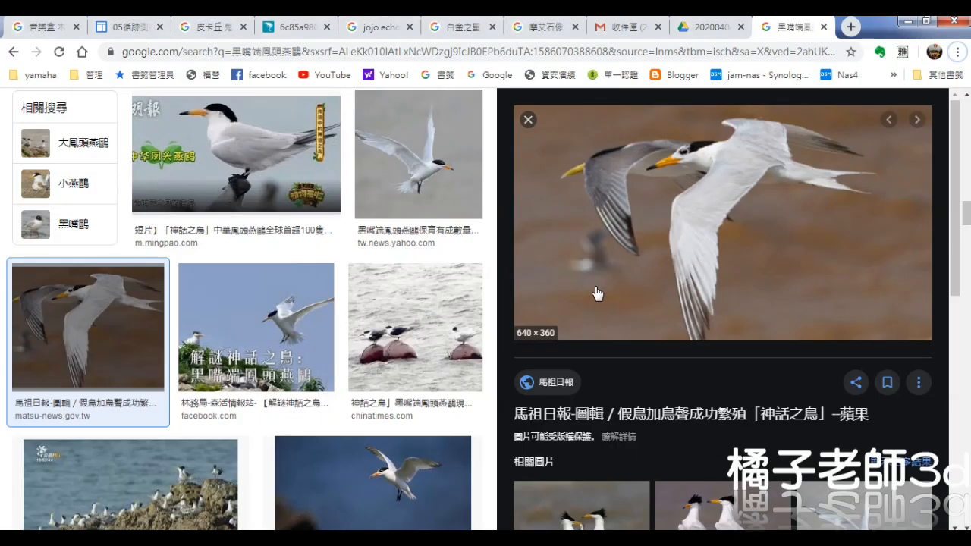
{"action": "key", "text": "alt+Tab"}
{"action": "scroll", "coordinate": [489, 270], "scroll_direction": "up", "scroll_amount": 4}
{"action": "middle_click_drag", "start_coordinate": [434, 267], "coordinate": [446, 291]}
{"action": "key", "text": "g"}
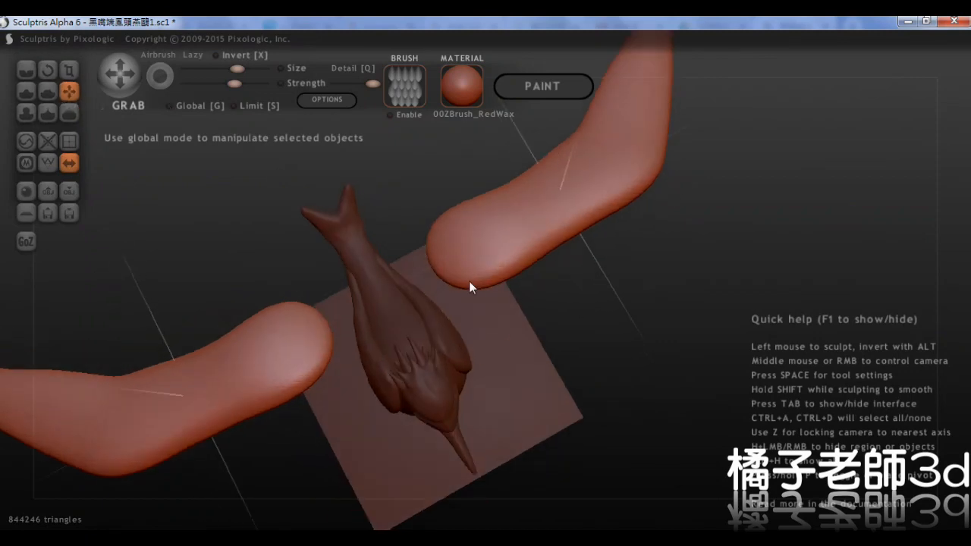
{"action": "scroll", "coordinate": [448, 274], "scroll_direction": "up", "scroll_amount": 2}
{"action": "scroll", "coordinate": [440, 269], "scroll_direction": "down", "scroll_amount": 1}
{"action": "left_click_drag", "start_coordinate": [455, 271], "coordinate": [476, 285]}
{"action": "middle_click_drag", "start_coordinate": [476, 285], "coordinate": [447, 274]}
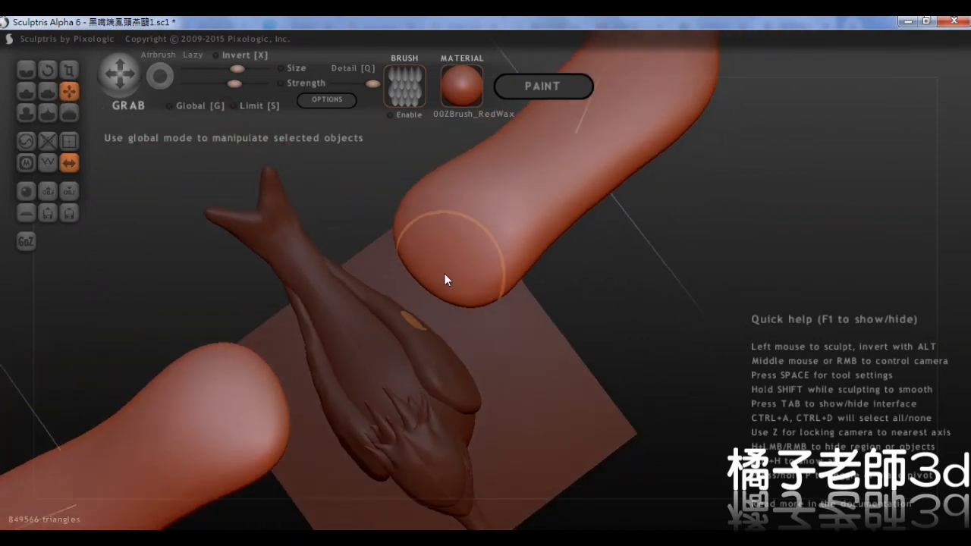
{"action": "left_click_drag", "start_coordinate": [463, 279], "coordinate": [498, 294]}
{"action": "left_click_drag", "start_coordinate": [530, 261], "coordinate": [523, 255]}
{"action": "mouse_move", "coordinate": [528, 254]}
{"action": "middle_mouse_down"}
{"action": "mouse_move", "coordinate": [469, 212]}
{"action": "mouse_move", "coordinate": [532, 243]}
{"action": "mouse_move", "coordinate": [452, 264]}
{"action": "mouse_move", "coordinate": [414, 258]}
{"action": "middle_mouse_up"}
Step: Move both wings inward against the bird's sides with the global Grab tool
{"action": "left_click", "coordinate": [69, 94]}
{"action": "left_click_drag", "start_coordinate": [629, 255], "coordinate": [606, 257]}
{"action": "middle_click_drag", "start_coordinate": [606, 257], "coordinate": [508, 278]}
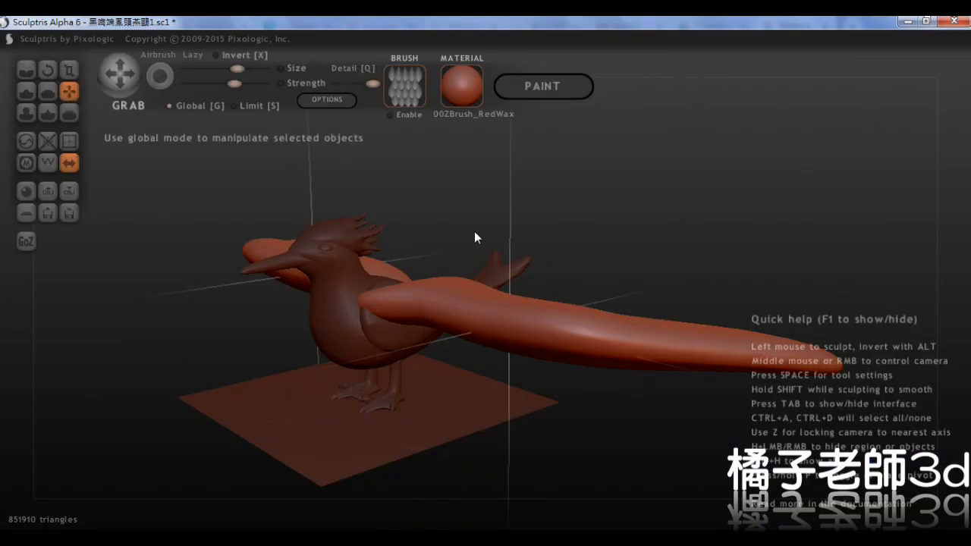
{"action": "middle_click_drag", "start_coordinate": [474, 231], "coordinate": [456, 295]}
Step: Adjust the angle of the wings against the bird's body with the global Rotate tool
{"action": "left_click", "coordinate": [47, 70]}
{"action": "left_click_drag", "start_coordinate": [477, 402], "coordinate": [393, 288]}
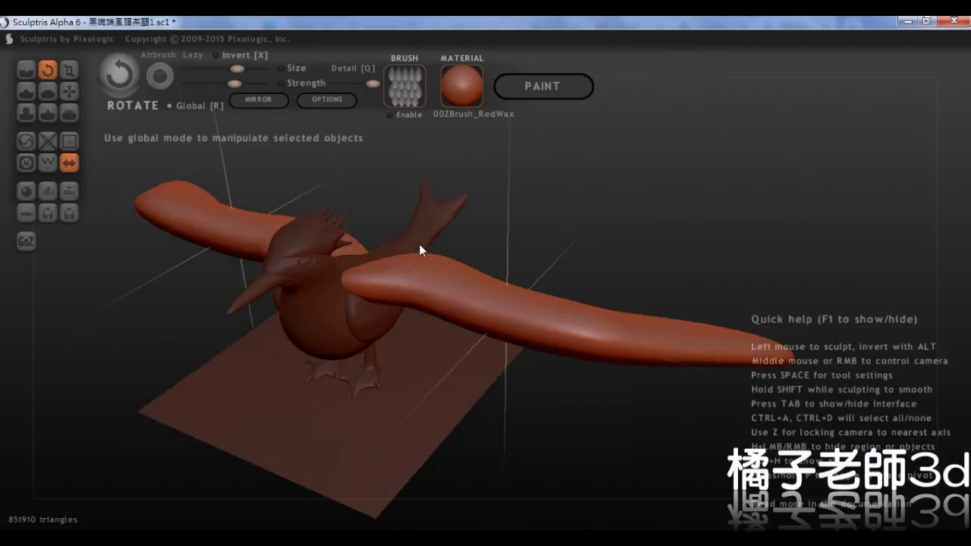
{"action": "mouse_move", "coordinate": [418, 244]}
{"action": "left_mouse_down"}
{"action": "mouse_move", "coordinate": [356, 229]}
{"action": "mouse_move", "coordinate": [501, 278]}
{"action": "mouse_move", "coordinate": [411, 265]}
{"action": "left_mouse_up"}
{"action": "middle_click_drag", "start_coordinate": [523, 371], "coordinate": [587, 383]}
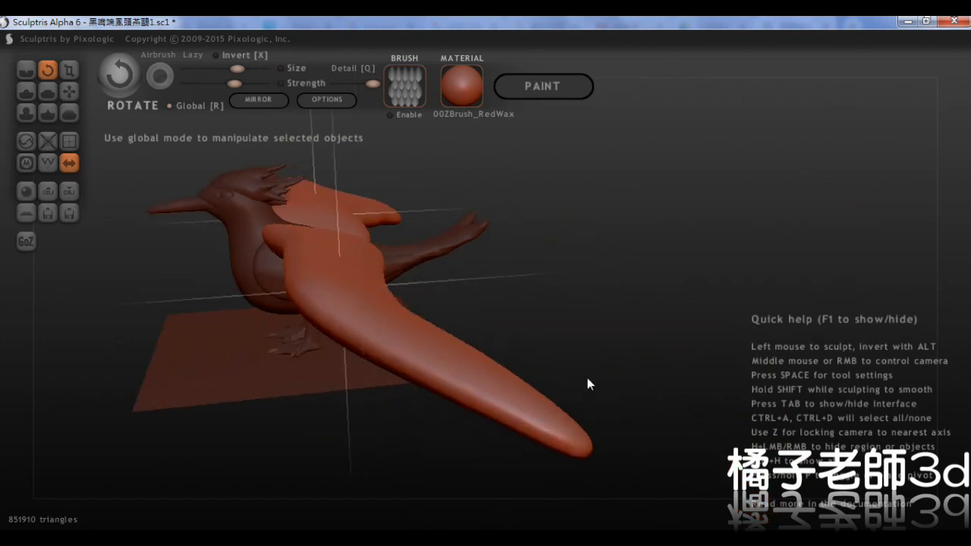
{"action": "scroll", "coordinate": [587, 383], "scroll_direction": "down", "scroll_amount": 5}
{"action": "left_click_drag", "start_coordinate": [419, 284], "coordinate": [496, 312]}
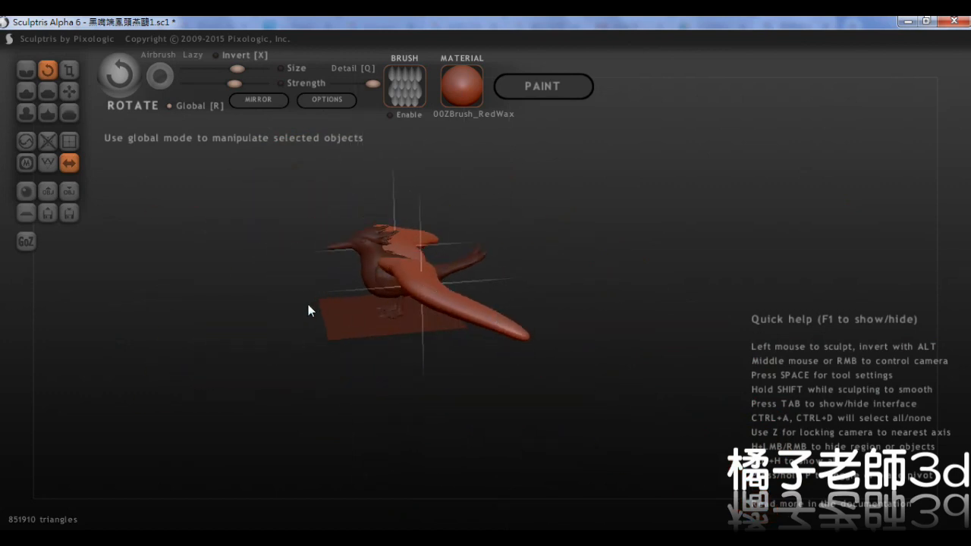
Step: Move the pair of wings away from the standing bird into the empty space behind its tail
{"action": "left_click", "coordinate": [69, 91]}
{"action": "left_click_drag", "start_coordinate": [417, 274], "coordinate": [693, 272]}
{"action": "middle_click_drag", "start_coordinate": [456, 331], "coordinate": [489, 415]}
Step: Clear the selection and select the standing bird's beak, body and crest, leaving out the folded wings and legs
{"action": "key", "text": "ctrl+d"}
{"action": "scroll", "coordinate": [461, 350], "scroll_direction": "up", "scroll_amount": 5}
{"action": "key", "text": "ctrl+d"}
{"action": "left_click", "coordinate": [293, 282], "text": "ctrl"}
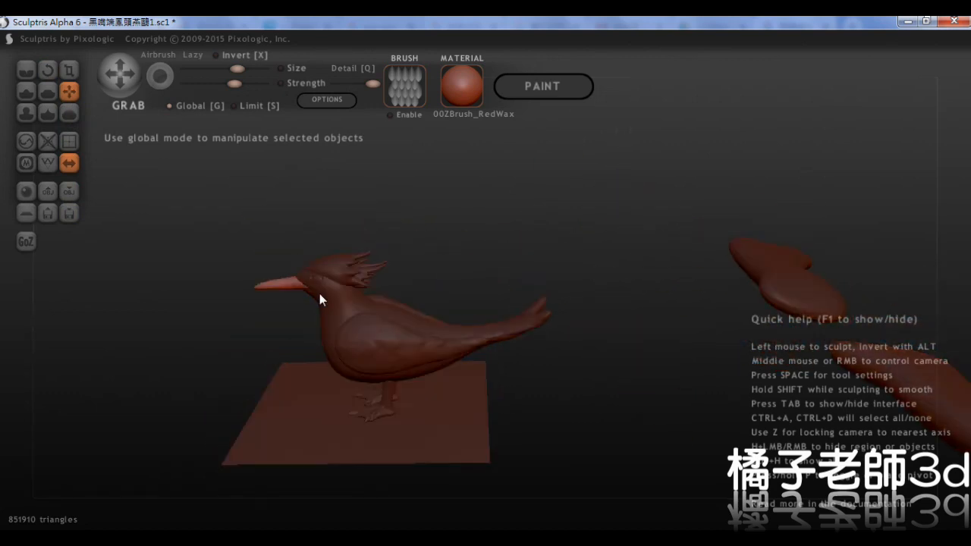
{"action": "left_click", "coordinate": [317, 293], "text": "ctrl"}
{"action": "left_click", "coordinate": [355, 274], "text": "ctrl"}
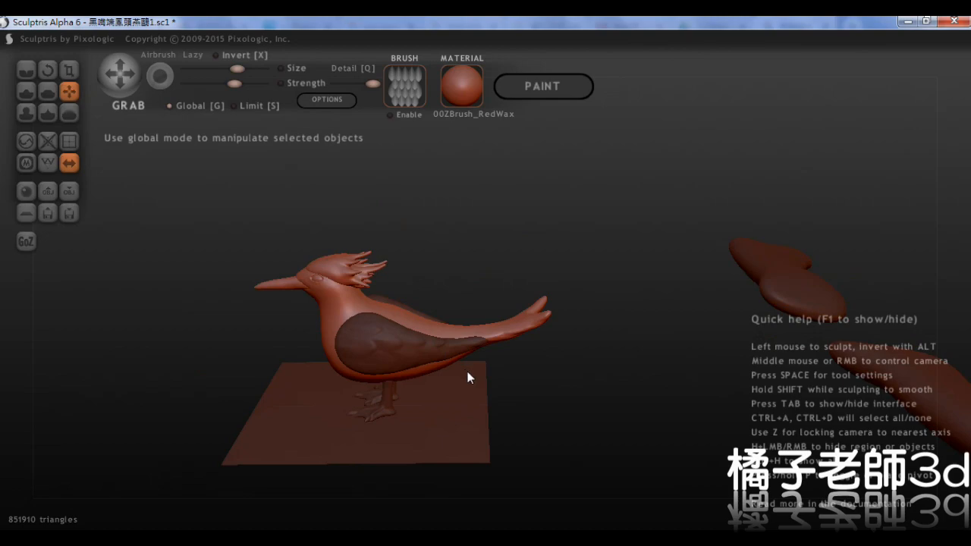
Step: Duplicate the selected beak, body and crest and place the copy between the spread wings
{"action": "middle_click_drag", "start_coordinate": [700, 282], "coordinate": [712, 295]}
{"action": "middle_click_drag", "start_coordinate": [663, 235], "coordinate": [575, 317]}
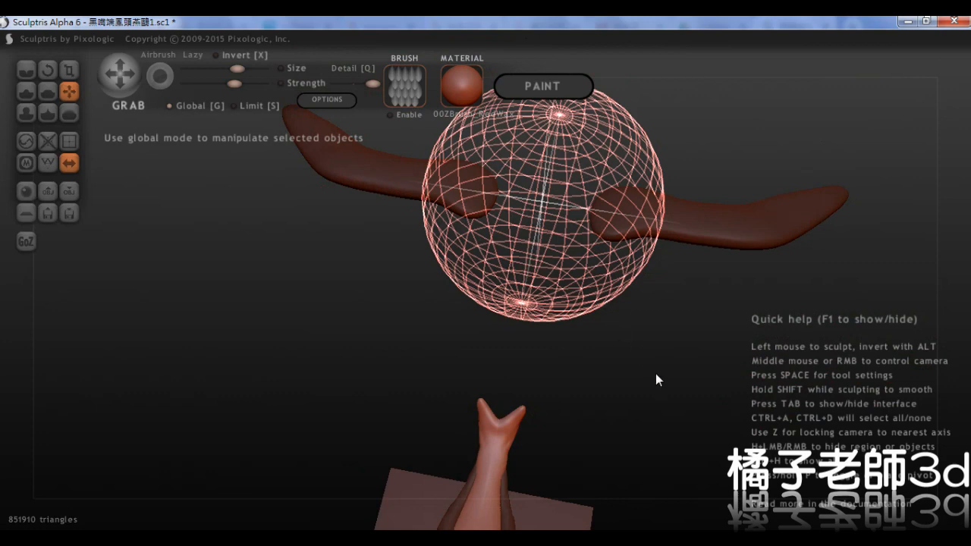
{"action": "middle_click_drag", "start_coordinate": [688, 382], "coordinate": [616, 244]}
{"action": "left_click", "coordinate": [64, 89]}
{"action": "middle_click_drag", "start_coordinate": [536, 330], "coordinate": [520, 387]}
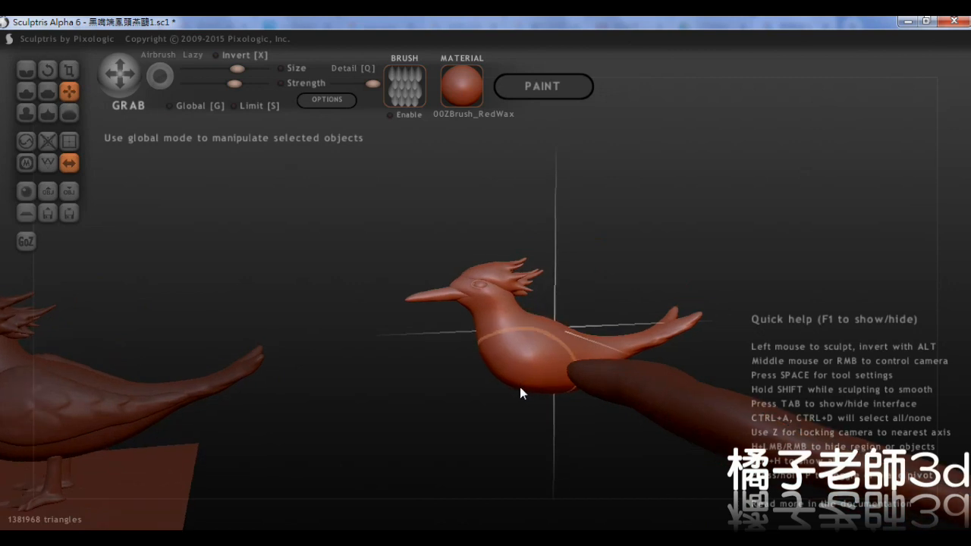
{"action": "middle_click_drag", "start_coordinate": [599, 356], "coordinate": [588, 326]}
Step: Check the flying tern photo in Chrome and rotate the copied body into a level flight pose with the global Rotate tool
{"action": "key", "text": "alt+Tab"}
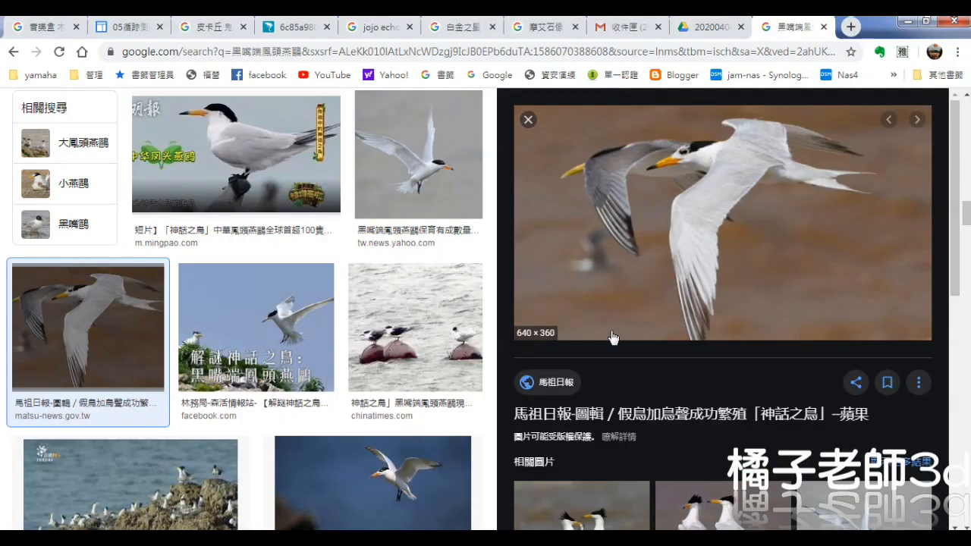
{"action": "key", "text": "alt+Tab"}
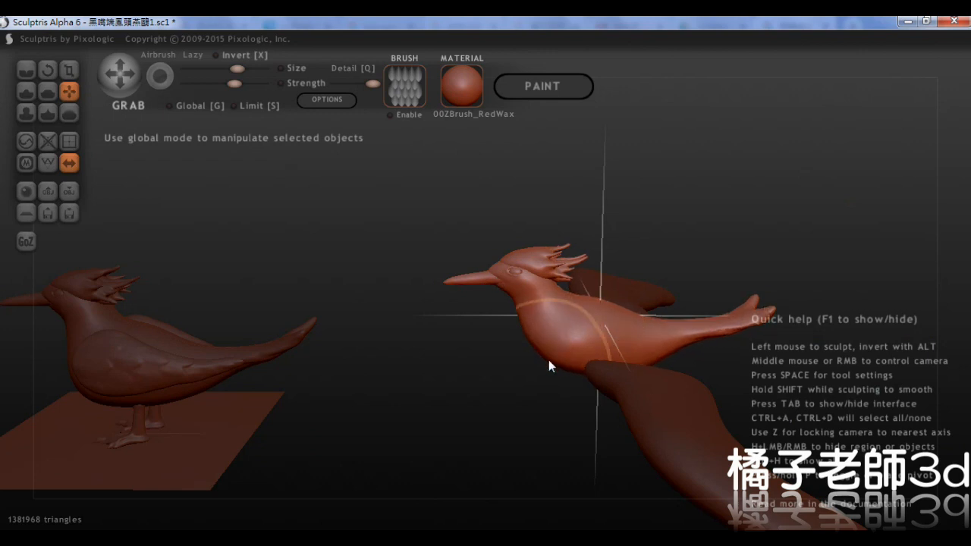
{"action": "mouse_move", "coordinate": [628, 341]}
{"action": "middle_mouse_down"}
{"action": "mouse_move", "coordinate": [687, 284]}
{"action": "mouse_move", "coordinate": [516, 301]}
{"action": "mouse_move", "coordinate": [390, 383]}
{"action": "mouse_move", "coordinate": [407, 354]}
{"action": "mouse_move", "coordinate": [364, 332]}
{"action": "mouse_move", "coordinate": [420, 334]}
{"action": "middle_mouse_up"}
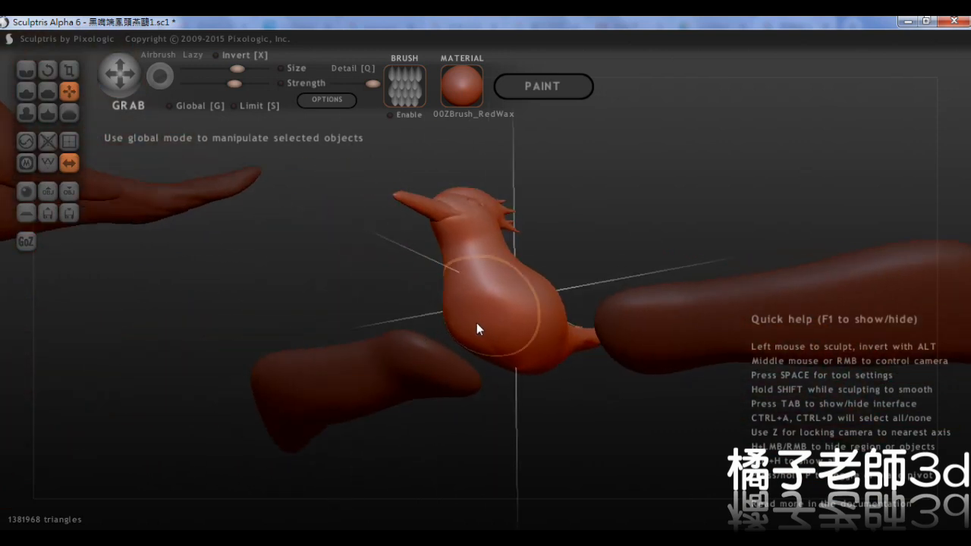
{"action": "middle_click_drag", "start_coordinate": [501, 352], "coordinate": [689, 332]}
{"action": "left_click", "coordinate": [48, 72]}
{"action": "left_click_drag", "start_coordinate": [656, 299], "coordinate": [645, 270]}
{"action": "left_click", "coordinate": [172, 107]}
{"action": "middle_click_drag", "start_coordinate": [658, 301], "coordinate": [654, 335]}
{"action": "mouse_move", "coordinate": [655, 339]}
{"action": "left_mouse_down"}
{"action": "mouse_move", "coordinate": [725, 399]}
{"action": "mouse_move", "coordinate": [724, 451]}
{"action": "mouse_move", "coordinate": [690, 395]}
{"action": "left_mouse_up"}
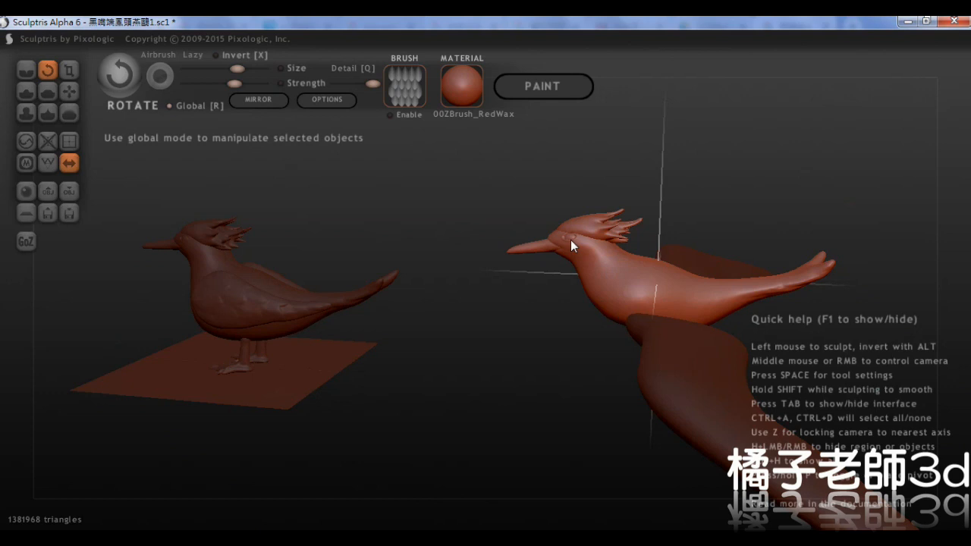
Step: Examine the copied bird's beak, head and body from the side and above
{"action": "left_click", "coordinate": [68, 91]}
{"action": "scroll", "coordinate": [610, 231], "scroll_direction": "up", "scroll_amount": 2}
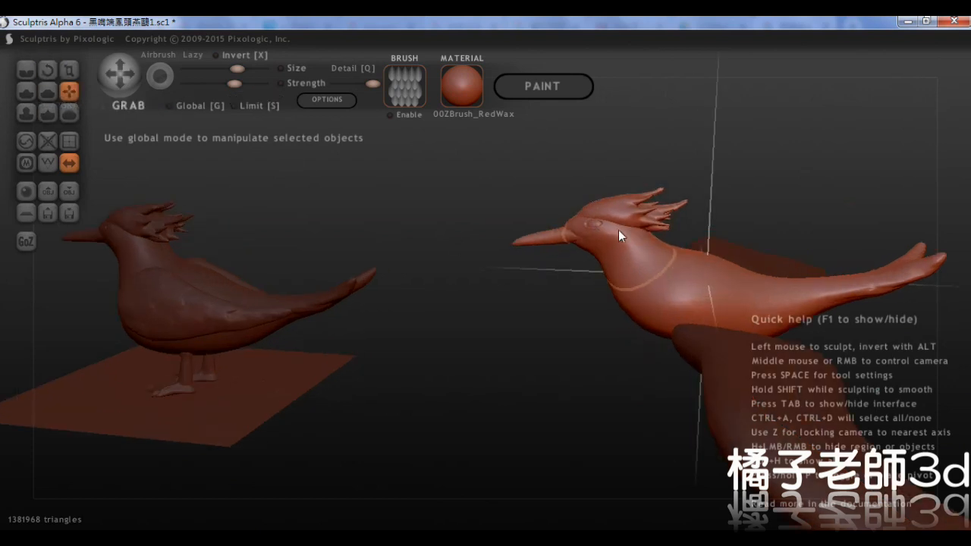
{"action": "scroll", "coordinate": [612, 231], "scroll_direction": "down", "scroll_amount": 2}
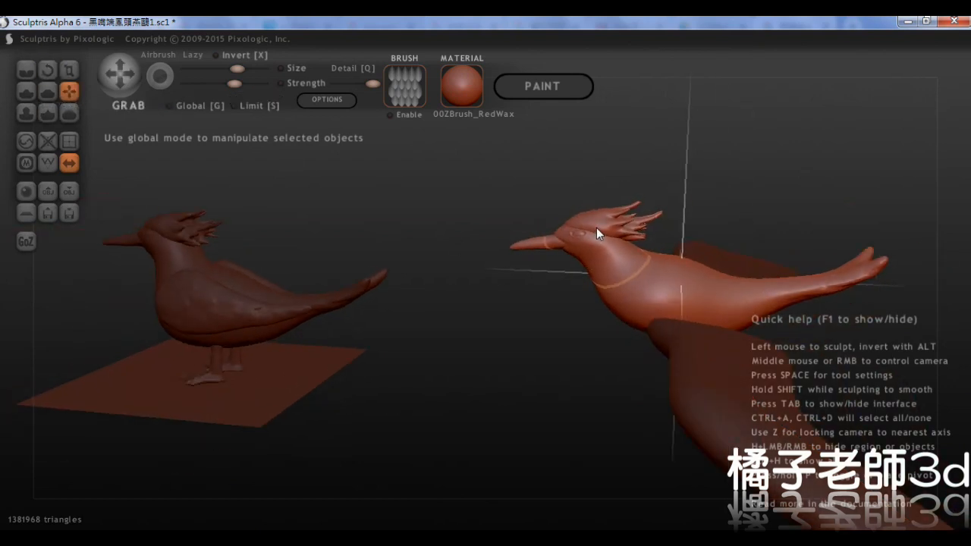
{"action": "scroll", "coordinate": [615, 232], "scroll_direction": "up", "scroll_amount": 5}
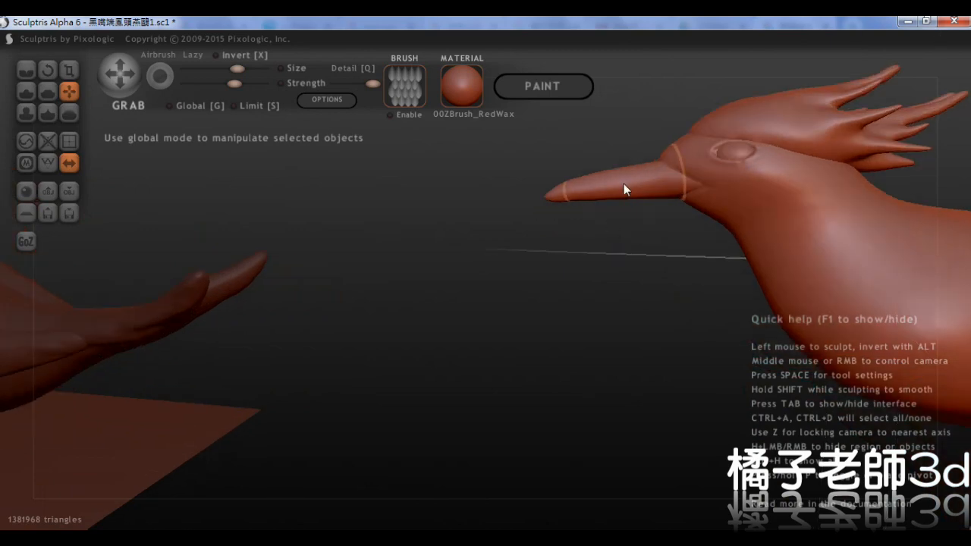
{"action": "scroll", "coordinate": [624, 189], "scroll_direction": "down", "scroll_amount": 3}
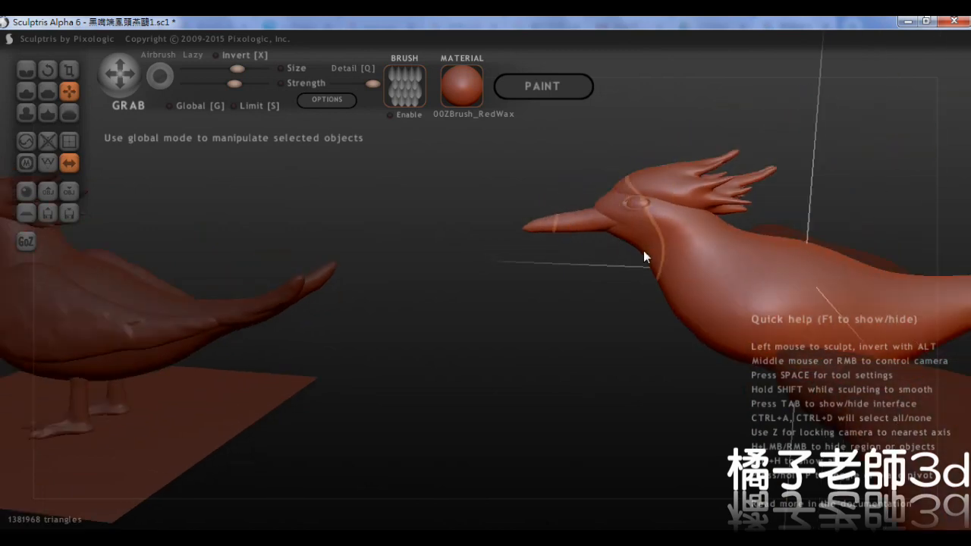
{"action": "right_click_drag", "start_coordinate": [643, 256], "coordinate": [542, 289]}
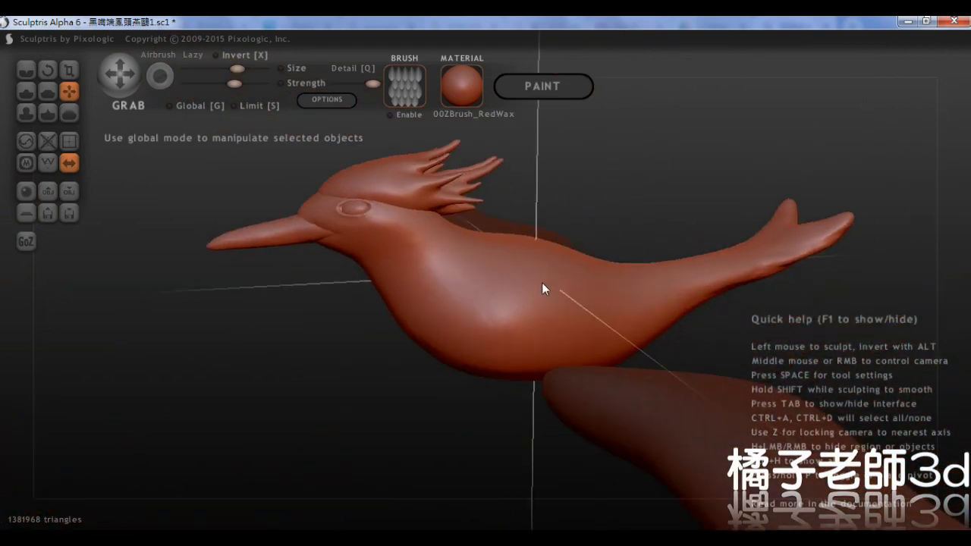
{"action": "scroll", "coordinate": [516, 319], "scroll_direction": "down", "scroll_amount": 2}
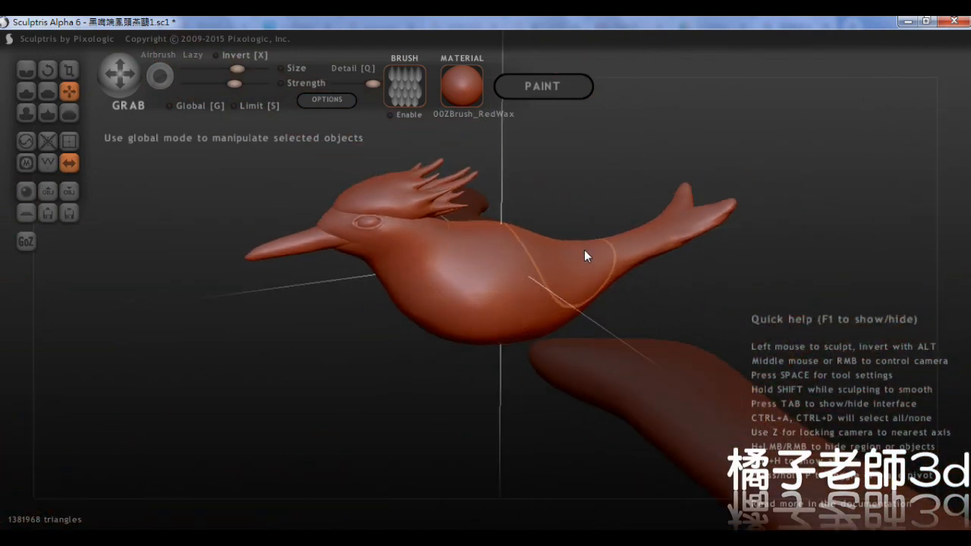
{"action": "right_click_drag", "start_coordinate": [569, 240], "coordinate": [637, 283]}
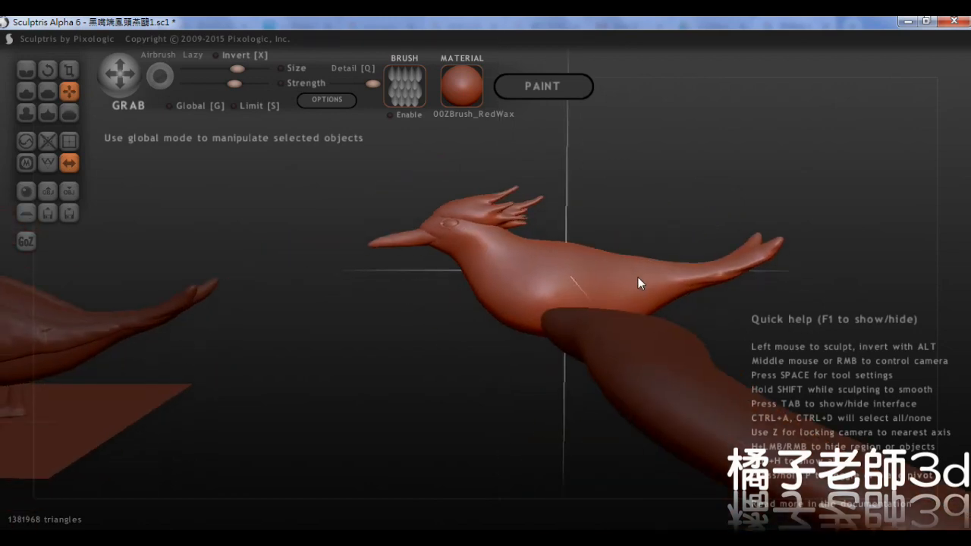
{"action": "mouse_move", "coordinate": [546, 309]}
{"action": "right_mouse_down"}
{"action": "mouse_move", "coordinate": [625, 304]}
{"action": "mouse_move", "coordinate": [386, 382]}
{"action": "mouse_move", "coordinate": [374, 404]}
{"action": "mouse_move", "coordinate": [541, 256]}
{"action": "mouse_move", "coordinate": [504, 283]}
{"action": "mouse_move", "coordinate": [510, 197]}
{"action": "right_mouse_up"}
{"action": "mouse_move", "coordinate": [547, 148]}
{"action": "right_mouse_down"}
{"action": "mouse_move", "coordinate": [616, 230]}
{"action": "mouse_move", "coordinate": [476, 296]}
{"action": "right_mouse_up"}
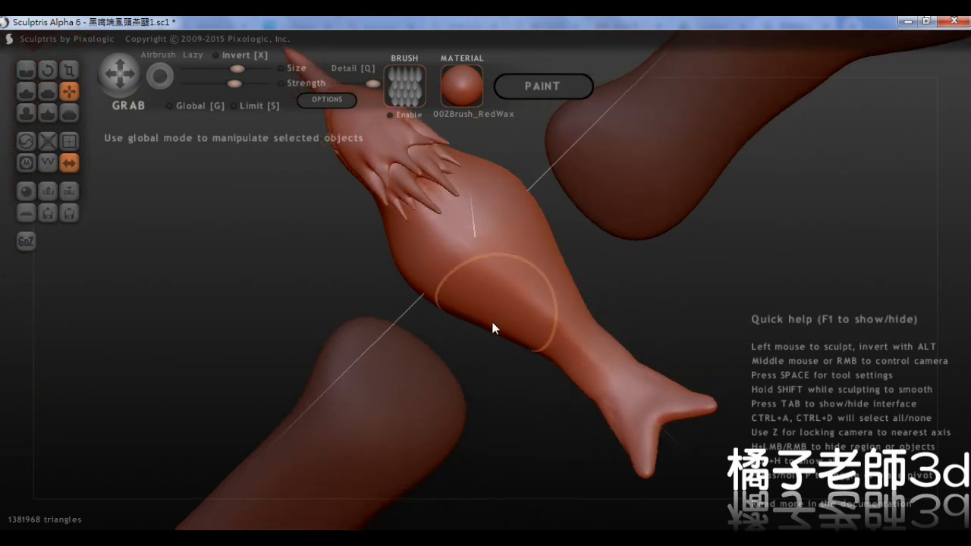
{"action": "right_click_drag", "start_coordinate": [451, 273], "coordinate": [491, 288]}
Step: Select the spread wings and move them against the copied body's back with the global Grab tool
{"action": "left_click", "coordinate": [513, 241]}
{"action": "scroll", "coordinate": [502, 293], "scroll_direction": "up", "scroll_amount": 5}
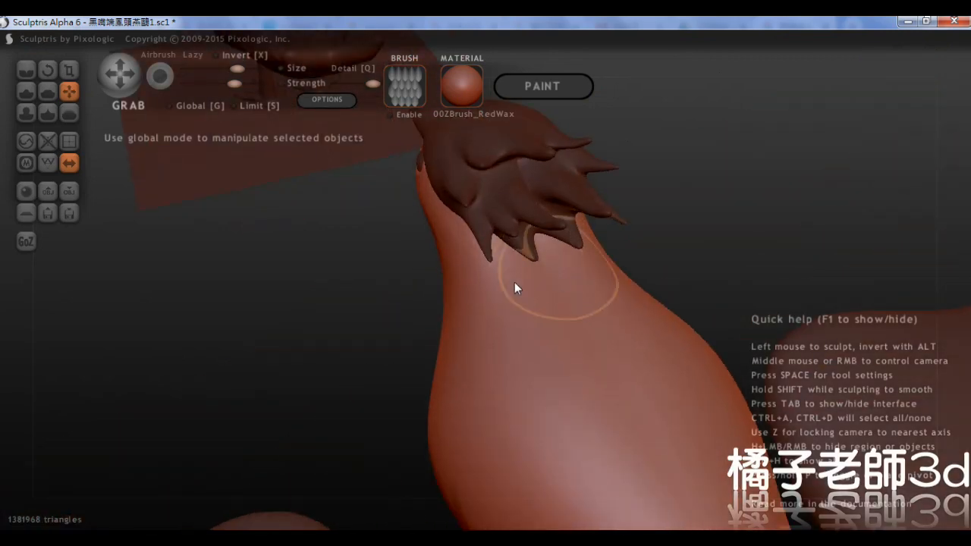
{"action": "right_click_drag", "start_coordinate": [607, 424], "coordinate": [377, 312]}
{"action": "scroll", "coordinate": [507, 347], "scroll_direction": "down", "scroll_amount": 5}
{"action": "mouse_move", "coordinate": [507, 348]}
{"action": "right_mouse_down"}
{"action": "mouse_move", "coordinate": [522, 319]}
{"action": "mouse_move", "coordinate": [570, 277]}
{"action": "mouse_move", "coordinate": [579, 281]}
{"action": "right_mouse_up"}
{"action": "right_click_drag", "start_coordinate": [584, 367], "coordinate": [442, 226]}
{"action": "left_click", "coordinate": [216, 104]}
{"action": "right_click_drag", "start_coordinate": [548, 224], "coordinate": [526, 266]}
{"action": "left_click_drag", "start_coordinate": [523, 263], "coordinate": [393, 208]}
{"action": "right_click_drag", "start_coordinate": [392, 208], "coordinate": [485, 230]}
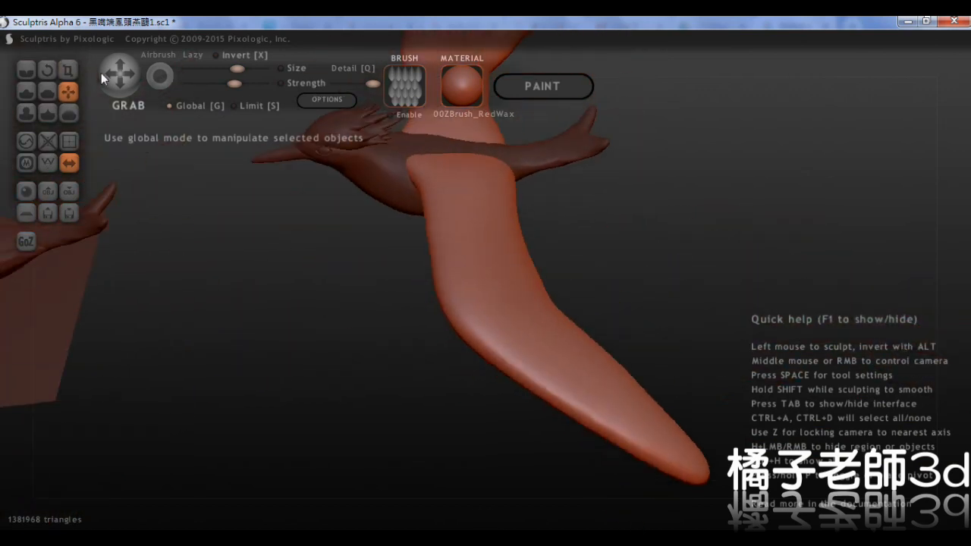
Step: Check the wing proportions in the tern photo in Chrome and rescale the wings with the Scale tool in global XYZ mode
{"action": "left_click", "coordinate": [68, 70]}
{"action": "right_click_drag", "start_coordinate": [531, 190], "coordinate": [541, 217]}
{"action": "key", "text": "alt+Tab"}
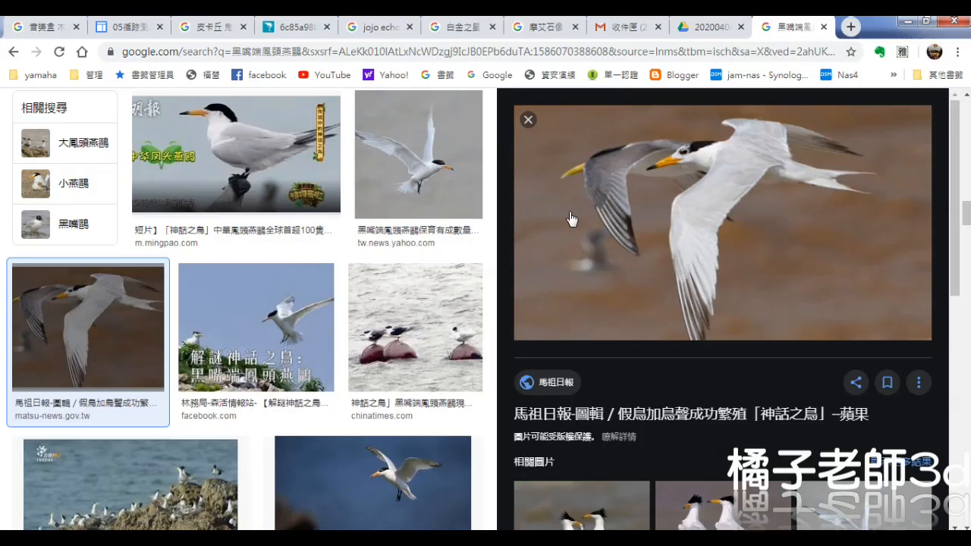
{"action": "key", "text": "alt+Tab"}
{"action": "left_click", "coordinate": [201, 107]}
{"action": "left_click_drag", "start_coordinate": [528, 255], "coordinate": [501, 318]}
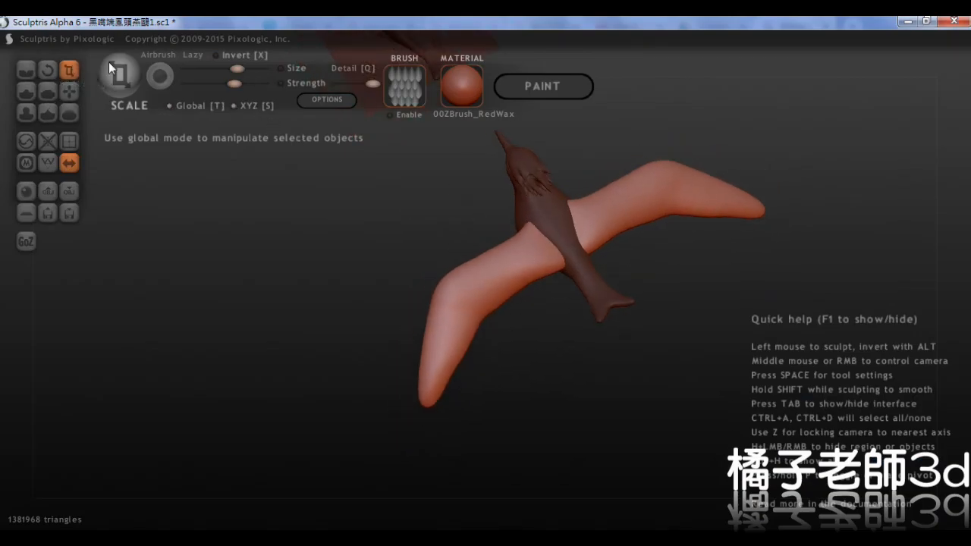
Step: Rotate both wings to fit the body's flying pose with the global Rotate tool
{"action": "left_click", "coordinate": [69, 91]}
{"action": "right_click_drag", "start_coordinate": [523, 230], "coordinate": [479, 258]}
{"action": "left_click", "coordinate": [47, 69]}
{"action": "key", "text": "z"}
{"action": "left_click_drag", "start_coordinate": [477, 238], "coordinate": [505, 325]}
{"action": "right_click_drag", "start_coordinate": [505, 325], "coordinate": [351, 226]}
{"action": "key", "text": "g"}
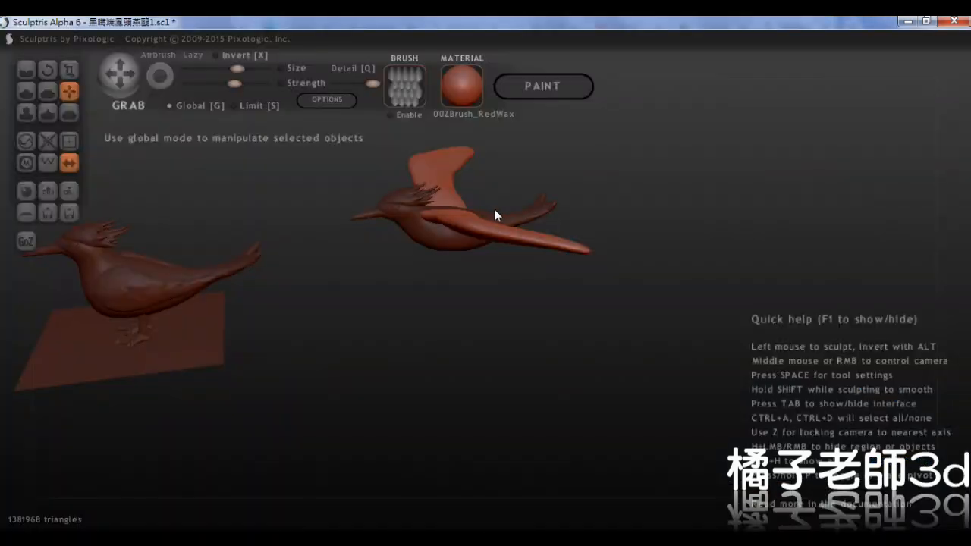
Step: Reshape the front of the wings' inner ends where they meet the flying bird's shoulders with the Grab brush
{"action": "mouse_move", "coordinate": [493, 210]}
{"action": "right_mouse_down"}
{"action": "mouse_move", "coordinate": [436, 270]}
{"action": "mouse_move", "coordinate": [473, 213]}
{"action": "mouse_move", "coordinate": [548, 167]}
{"action": "mouse_move", "coordinate": [442, 219]}
{"action": "mouse_move", "coordinate": [445, 180]}
{"action": "mouse_move", "coordinate": [487, 310]}
{"action": "mouse_move", "coordinate": [336, 260]}
{"action": "mouse_move", "coordinate": [288, 228]}
{"action": "right_mouse_up"}
{"action": "scroll", "coordinate": [411, 304], "scroll_direction": "up", "scroll_amount": 3}
{"action": "right_click_drag", "start_coordinate": [412, 299], "coordinate": [430, 309]}
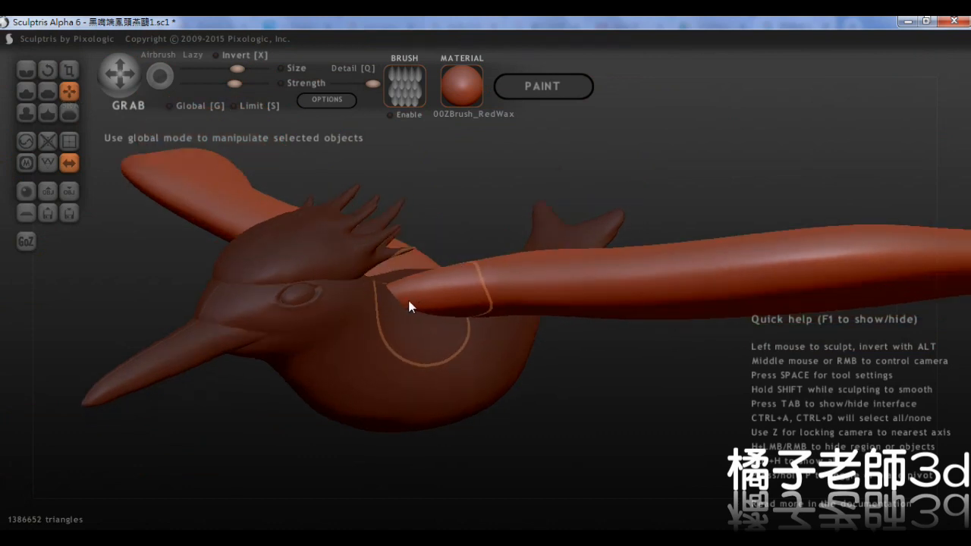
{"action": "left_click_drag", "start_coordinate": [403, 295], "coordinate": [481, 285]}
{"action": "right_click_drag", "start_coordinate": [482, 285], "coordinate": [516, 266]}
{"action": "left_click_drag", "start_coordinate": [515, 266], "coordinate": [507, 268]}
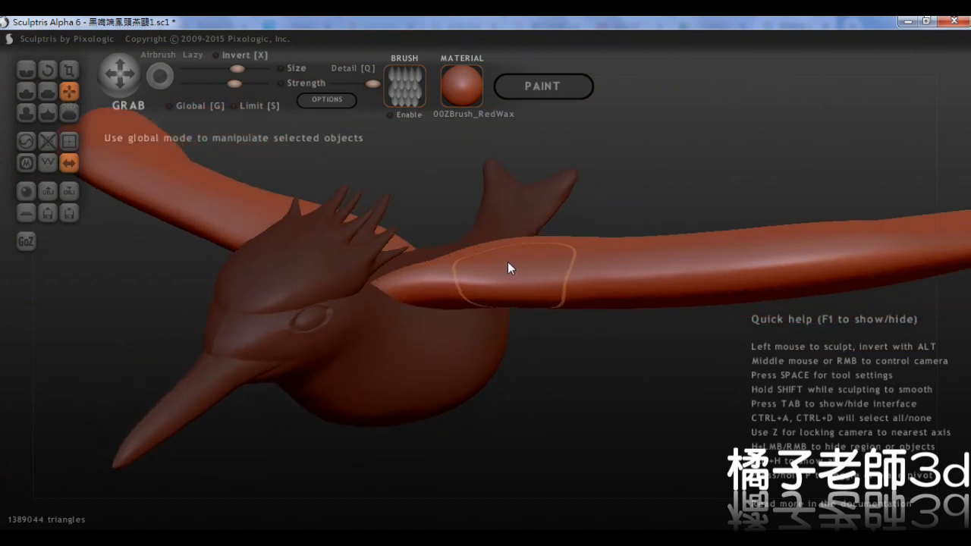
{"action": "right_click_drag", "start_coordinate": [508, 268], "coordinate": [577, 253]}
Step: Pull the wings' inner sections over the flying bird's back into shape with further Grab strokes
{"action": "right_click_drag", "start_coordinate": [678, 256], "coordinate": [626, 221]}
{"action": "left_click_drag", "start_coordinate": [626, 220], "coordinate": [653, 222]}
{"action": "right_click_drag", "start_coordinate": [652, 222], "coordinate": [646, 230]}
{"action": "left_click_drag", "start_coordinate": [645, 230], "coordinate": [609, 232]}
{"action": "mouse_move", "coordinate": [609, 232]}
{"action": "right_mouse_down"}
{"action": "mouse_move", "coordinate": [558, 262]}
{"action": "mouse_move", "coordinate": [739, 132]}
{"action": "mouse_move", "coordinate": [559, 298]}
{"action": "mouse_move", "coordinate": [565, 276]}
{"action": "mouse_move", "coordinate": [468, 278]}
{"action": "mouse_move", "coordinate": [589, 274]}
{"action": "mouse_move", "coordinate": [587, 249]}
{"action": "right_mouse_up"}
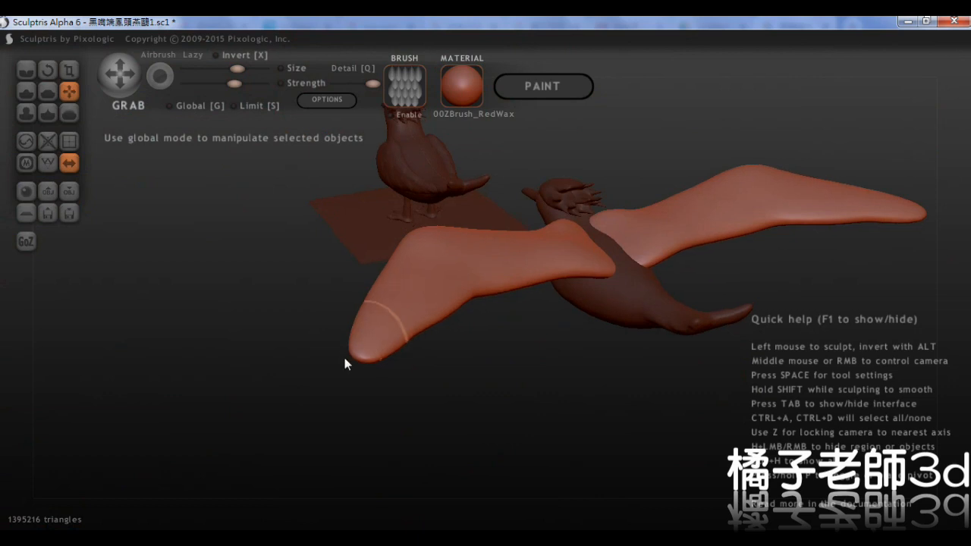
Step: Adjust the trailing corners of the wings' inner ends along the flying bird's back with the Grab brush
{"action": "right_click_drag", "start_coordinate": [427, 342], "coordinate": [367, 422]}
{"action": "middle_click_drag", "start_coordinate": [491, 391], "coordinate": [619, 362]}
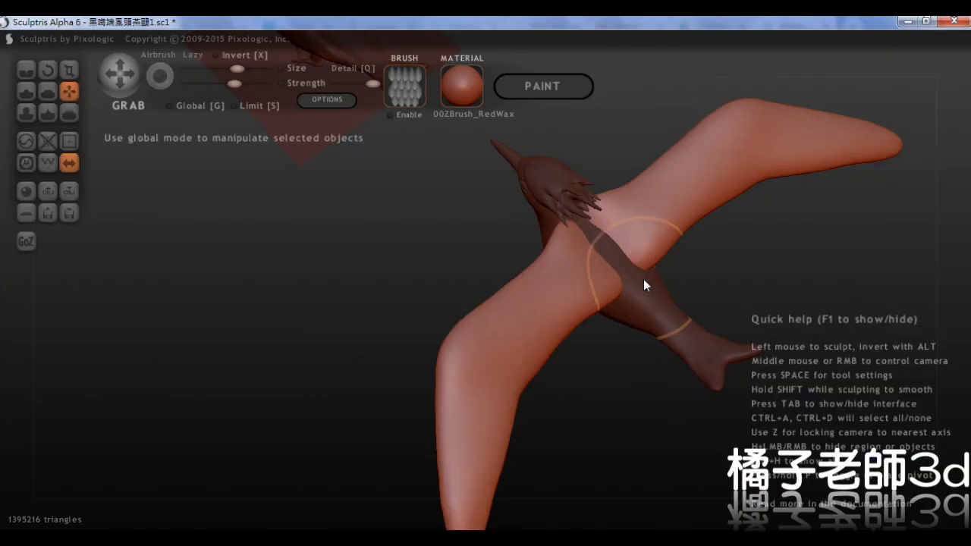
{"action": "scroll", "coordinate": [729, 272], "scroll_direction": "up", "scroll_amount": 5}
{"action": "middle_click_drag", "start_coordinate": [729, 273], "coordinate": [561, 225]}
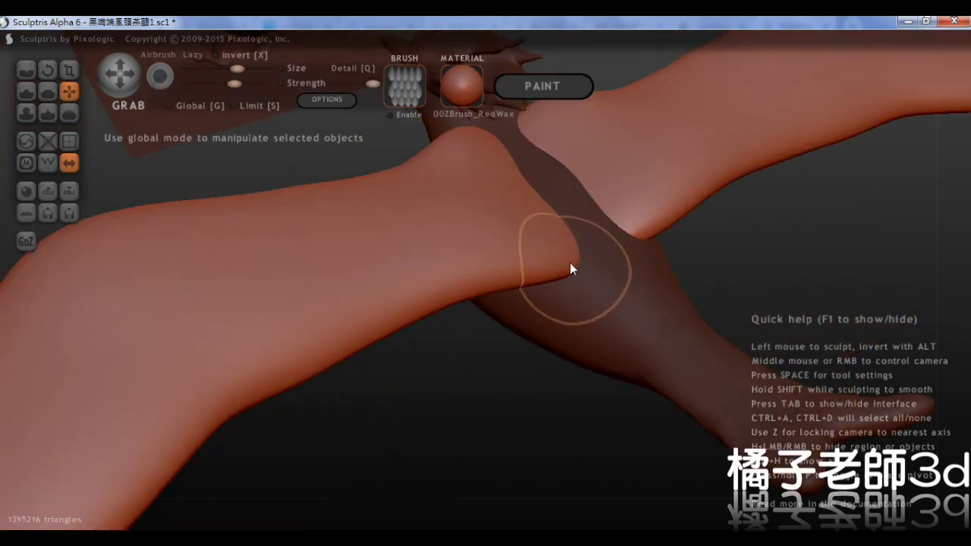
{"action": "mouse_move", "coordinate": [569, 262]}
{"action": "middle_mouse_down"}
{"action": "mouse_move", "coordinate": [525, 217]}
{"action": "mouse_move", "coordinate": [556, 241]}
{"action": "middle_mouse_up"}
{"action": "mouse_move", "coordinate": [563, 250]}
{"action": "left_mouse_down"}
{"action": "mouse_move", "coordinate": [574, 249]}
{"action": "mouse_move", "coordinate": [544, 273]}
{"action": "left_mouse_up"}
{"action": "middle_click_drag", "start_coordinate": [544, 272], "coordinate": [572, 235]}
Step: Save the scene with both birds to the existing file 黑嘴端鳳頭燕鷗1.sc1
{"action": "scroll", "coordinate": [581, 276], "scroll_direction": "down", "scroll_amount": 5}
{"action": "middle_click_drag", "start_coordinate": [477, 214], "coordinate": [482, 297]}
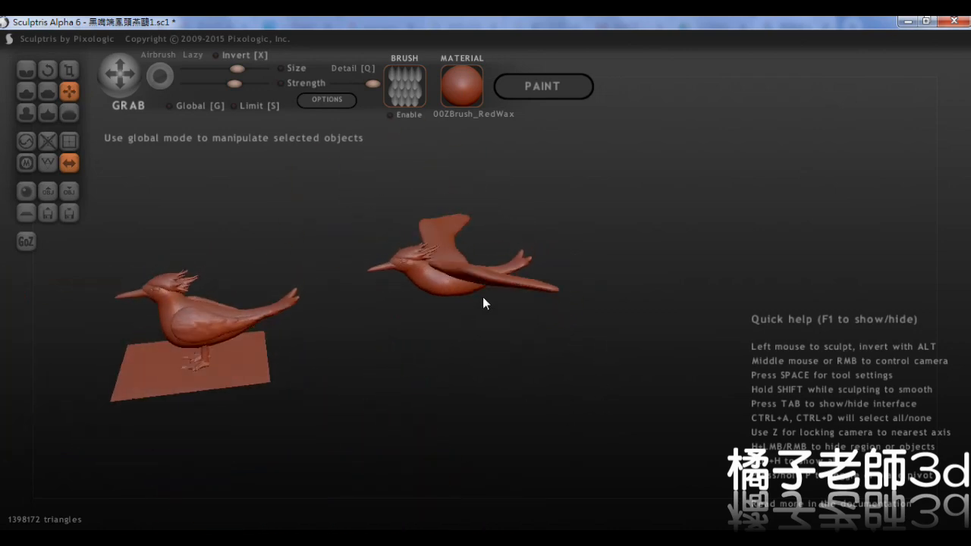
{"action": "left_click", "coordinate": [68, 213]}
{"action": "left_click", "coordinate": [373, 345]}
{"action": "left_click", "coordinate": [522, 344]}
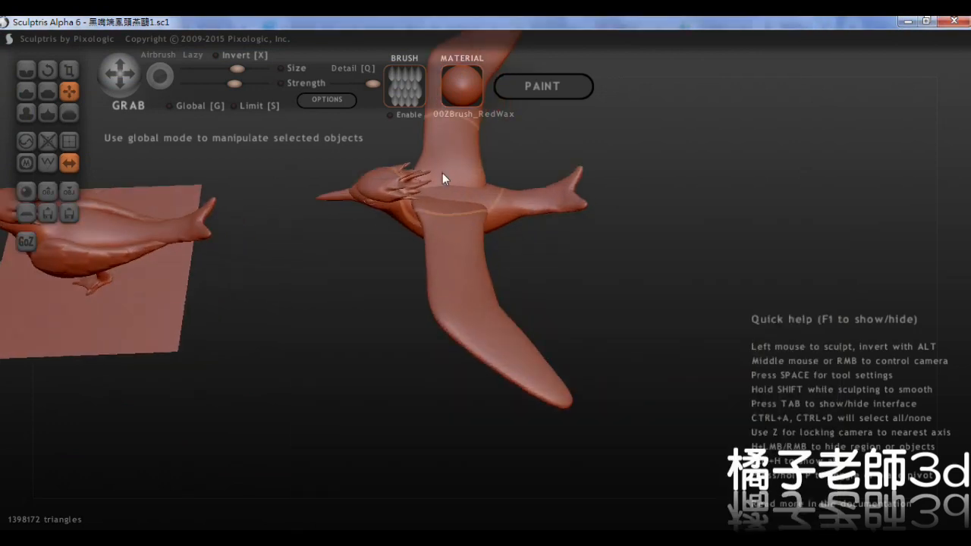
Step: Pull the leading-edge bend of the flying bird's wings outward with the Grab brush, checking the flight photo in Chrome
{"action": "middle_click_drag", "start_coordinate": [447, 176], "coordinate": [528, 318]}
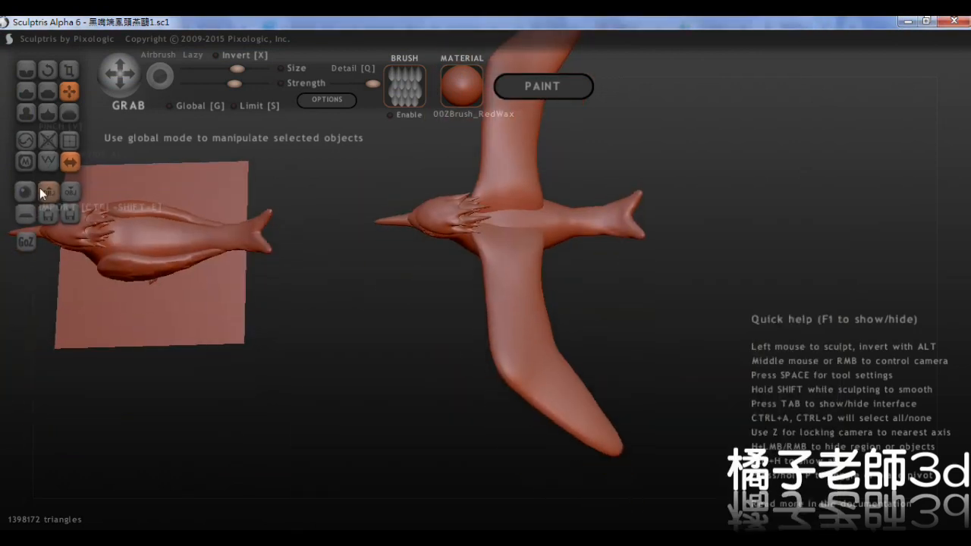
{"action": "scroll", "coordinate": [550, 393], "scroll_direction": "up", "scroll_amount": 4}
{"action": "left_click_drag", "start_coordinate": [509, 442], "coordinate": [481, 402]}
{"action": "middle_click_drag", "start_coordinate": [484, 332], "coordinate": [528, 318]}
{"action": "key", "text": "alt+Tab"}
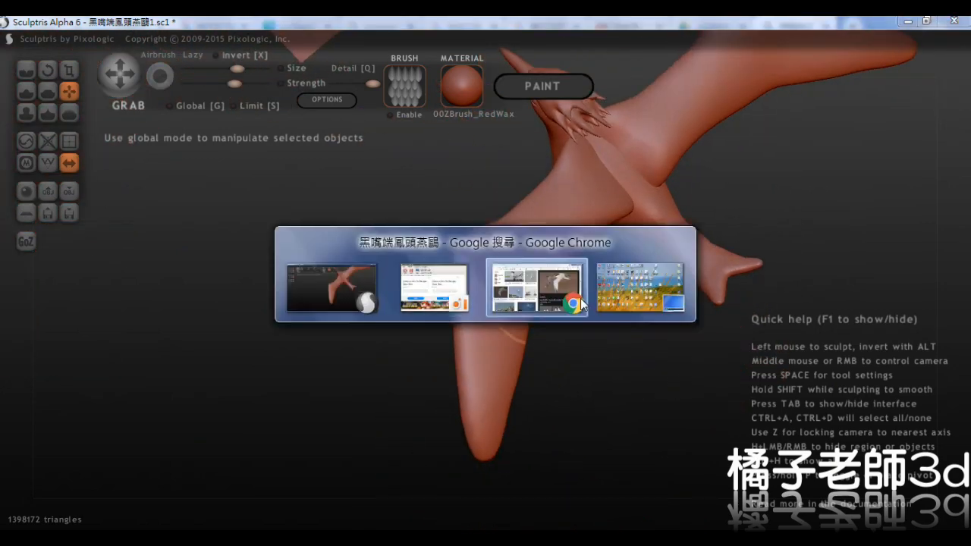
{"action": "key", "text": "alt+Tab"}
{"action": "middle_click_drag", "start_coordinate": [481, 335], "coordinate": [454, 283]}
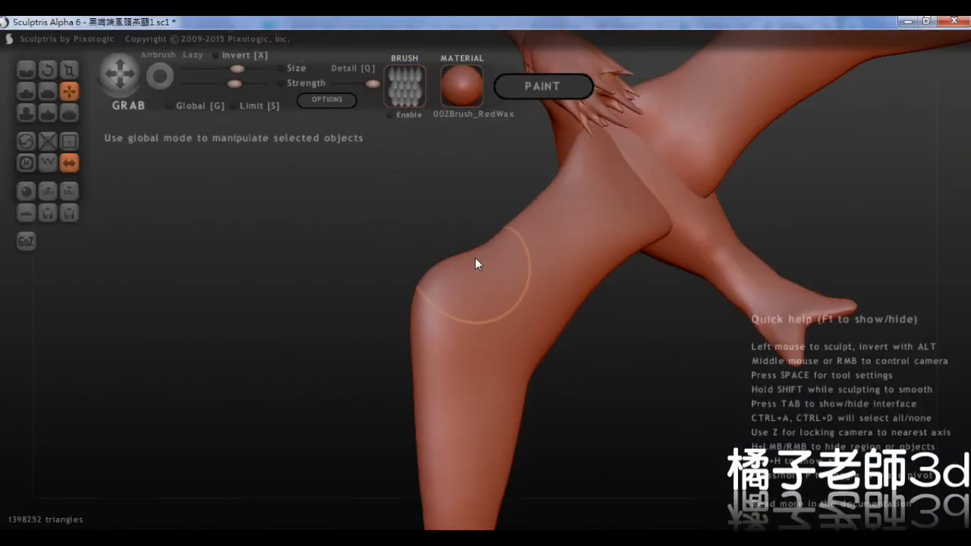
{"action": "key", "text": "alt+Tab"}
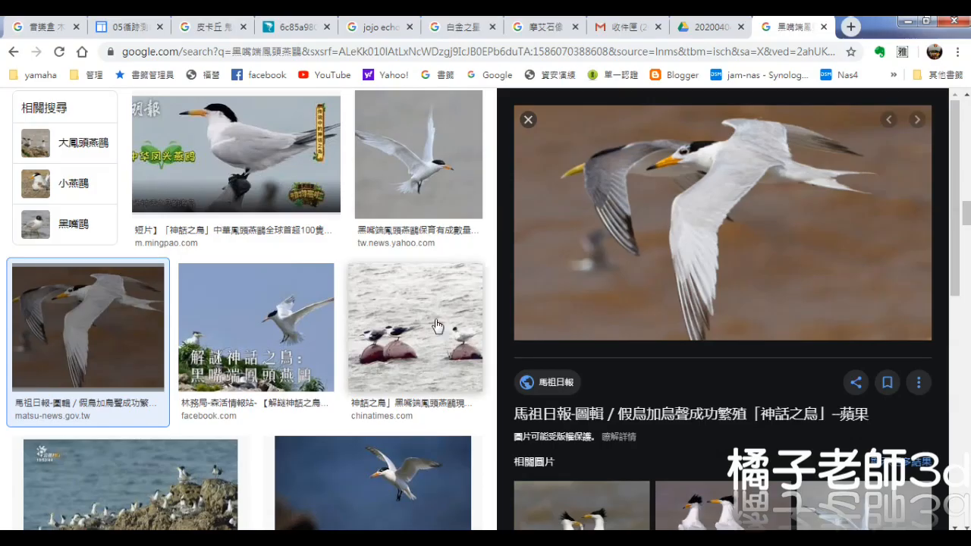
{"action": "key", "text": "alt+Tab"}
Step: Round out the leading edge around the bend and outer section of the flying bird's wings with short Grab strokes
{"action": "mouse_move", "coordinate": [475, 301]}
{"action": "middle_mouse_down"}
{"action": "mouse_move", "coordinate": [546, 251]}
{"action": "mouse_move", "coordinate": [529, 306]}
{"action": "mouse_move", "coordinate": [424, 251]}
{"action": "mouse_move", "coordinate": [521, 353]}
{"action": "mouse_move", "coordinate": [693, 342]}
{"action": "mouse_move", "coordinate": [737, 364]}
{"action": "mouse_move", "coordinate": [711, 340]}
{"action": "mouse_move", "coordinate": [706, 369]}
{"action": "mouse_move", "coordinate": [635, 382]}
{"action": "mouse_move", "coordinate": [596, 343]}
{"action": "middle_mouse_up"}
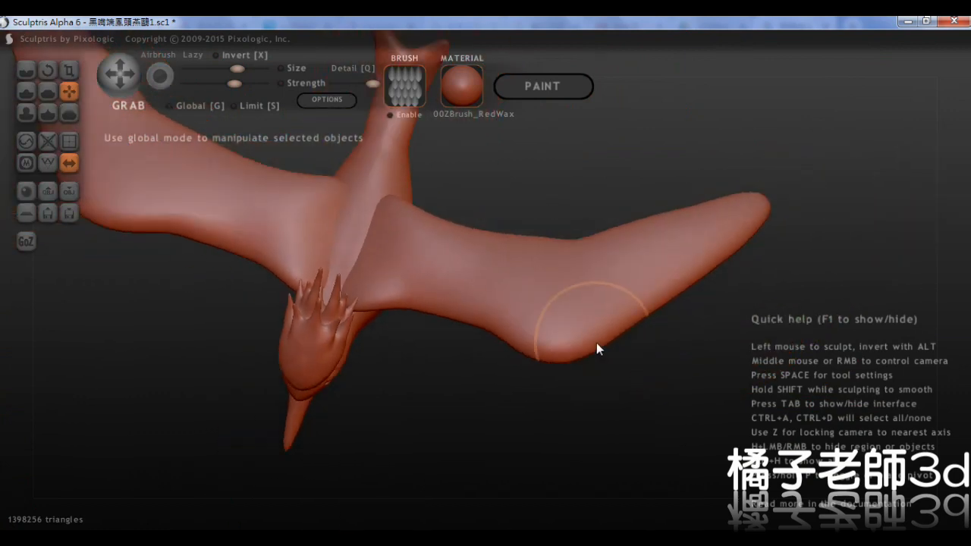
{"action": "scroll", "coordinate": [596, 343], "scroll_direction": "up", "scroll_amount": 2}
{"action": "left_click_drag", "start_coordinate": [616, 353], "coordinate": [610, 356]}
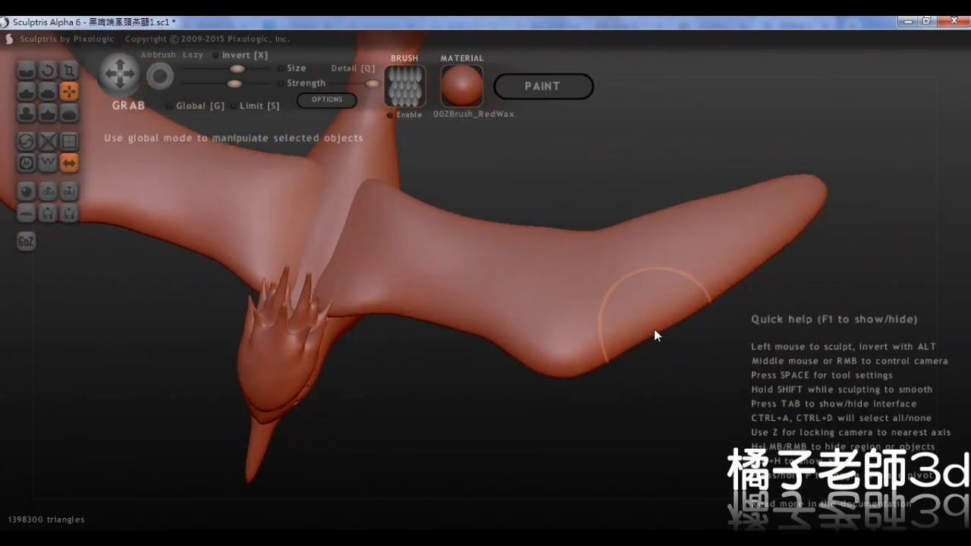
{"action": "left_click_drag", "start_coordinate": [663, 323], "coordinate": [673, 326]}
{"action": "left_click_drag", "start_coordinate": [564, 369], "coordinate": [565, 365]}
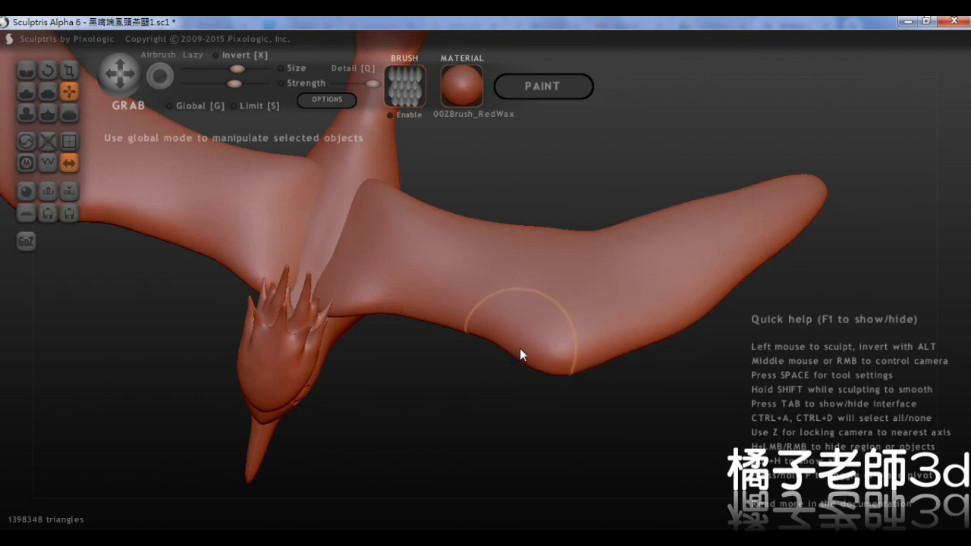
Step: Compare the wings with the flight photo in Chrome and refine the front edge of their outer sections with the Grab brush
{"action": "mouse_move", "coordinate": [635, 357]}
{"action": "middle_mouse_down"}
{"action": "mouse_move", "coordinate": [485, 318]}
{"action": "mouse_move", "coordinate": [564, 383]}
{"action": "mouse_move", "coordinate": [516, 272]}
{"action": "mouse_move", "coordinate": [590, 296]}
{"action": "mouse_move", "coordinate": [547, 295]}
{"action": "mouse_move", "coordinate": [585, 228]}
{"action": "mouse_move", "coordinate": [640, 219]}
{"action": "mouse_move", "coordinate": [594, 238]}
{"action": "mouse_move", "coordinate": [450, 199]}
{"action": "mouse_move", "coordinate": [485, 225]}
{"action": "mouse_move", "coordinate": [526, 189]}
{"action": "mouse_move", "coordinate": [496, 284]}
{"action": "middle_mouse_up"}
{"action": "key", "text": "alt+Tab"}
{"action": "key", "text": "alt+Tab"}
{"action": "scroll", "coordinate": [525, 190], "scroll_direction": "up", "scroll_amount": 3}
{"action": "scroll", "coordinate": [492, 263], "scroll_direction": "up", "scroll_amount": 2}
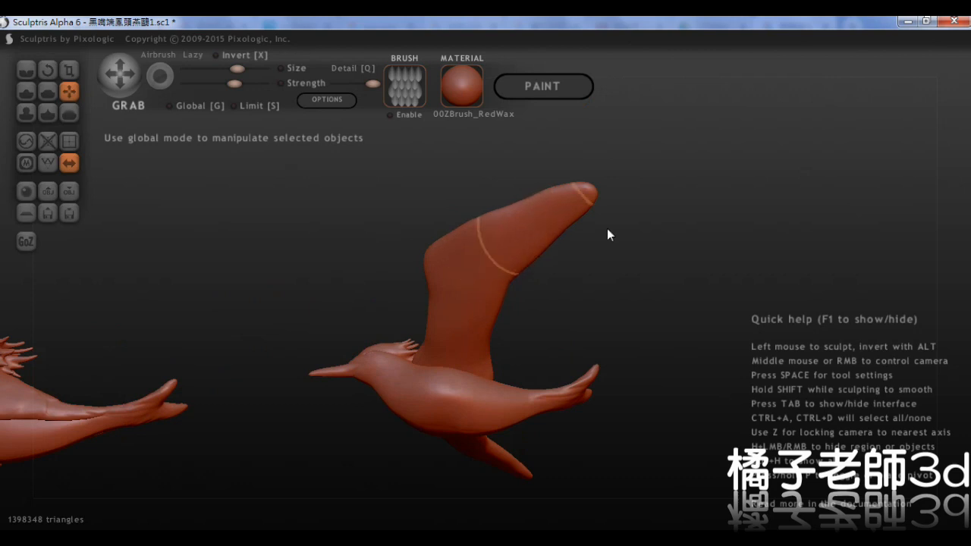
{"action": "scroll", "coordinate": [516, 209], "scroll_direction": "up", "scroll_amount": 2}
{"action": "mouse_move", "coordinate": [512, 205]}
{"action": "middle_mouse_down"}
{"action": "mouse_move", "coordinate": [507, 245]}
{"action": "mouse_move", "coordinate": [531, 217]}
{"action": "middle_mouse_up"}
{"action": "scroll", "coordinate": [528, 205], "scroll_direction": "up", "scroll_amount": 2}
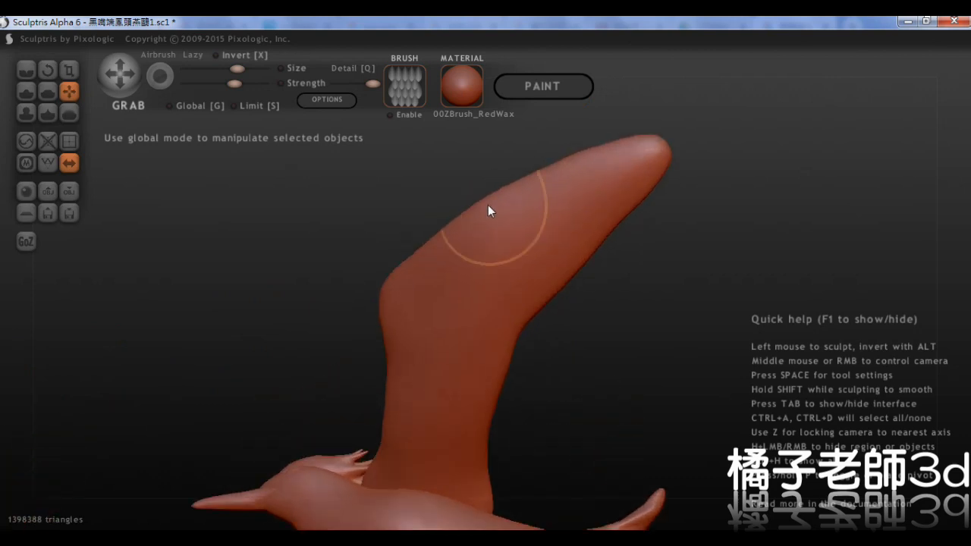
Step: Select only the flying bird's body, leaving the wings, crest and standing bird unselected
{"action": "scroll", "coordinate": [601, 144], "scroll_direction": "down", "scroll_amount": 5}
{"action": "mouse_move", "coordinate": [602, 145]}
{"action": "middle_mouse_down"}
{"action": "mouse_move", "coordinate": [568, 321]}
{"action": "mouse_move", "coordinate": [635, 293]}
{"action": "mouse_move", "coordinate": [626, 256]}
{"action": "middle_mouse_up"}
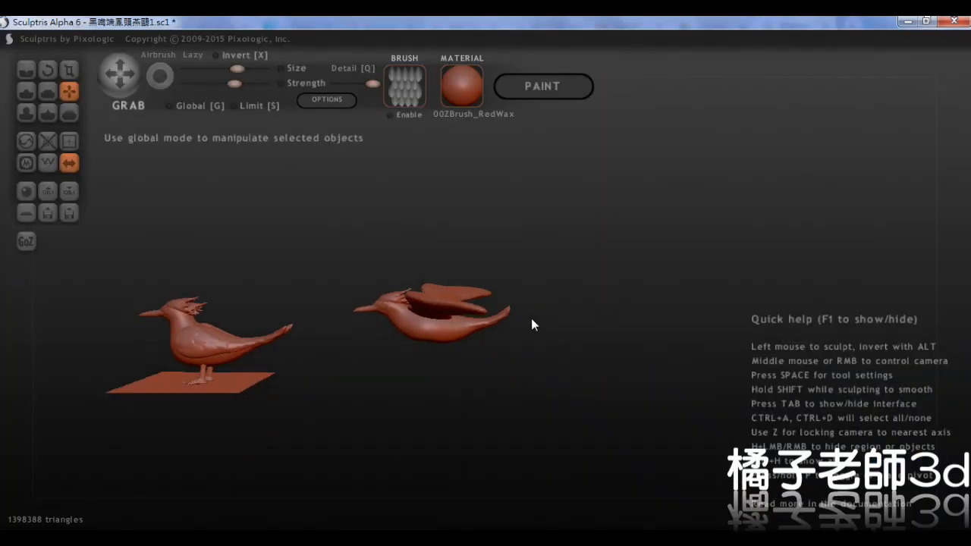
{"action": "scroll", "coordinate": [533, 322], "scroll_direction": "up", "scroll_amount": 3}
{"action": "left_click", "coordinate": [533, 376]}
{"action": "left_click", "coordinate": [530, 358]}
{"action": "left_click_drag", "start_coordinate": [537, 344], "coordinate": [549, 361]}
{"action": "mouse_move", "coordinate": [549, 361]}
{"action": "middle_mouse_down"}
{"action": "mouse_move", "coordinate": [513, 345]}
{"action": "mouse_move", "coordinate": [509, 328]}
{"action": "mouse_move", "coordinate": [439, 355]}
{"action": "mouse_move", "coordinate": [451, 317]}
{"action": "middle_mouse_up"}
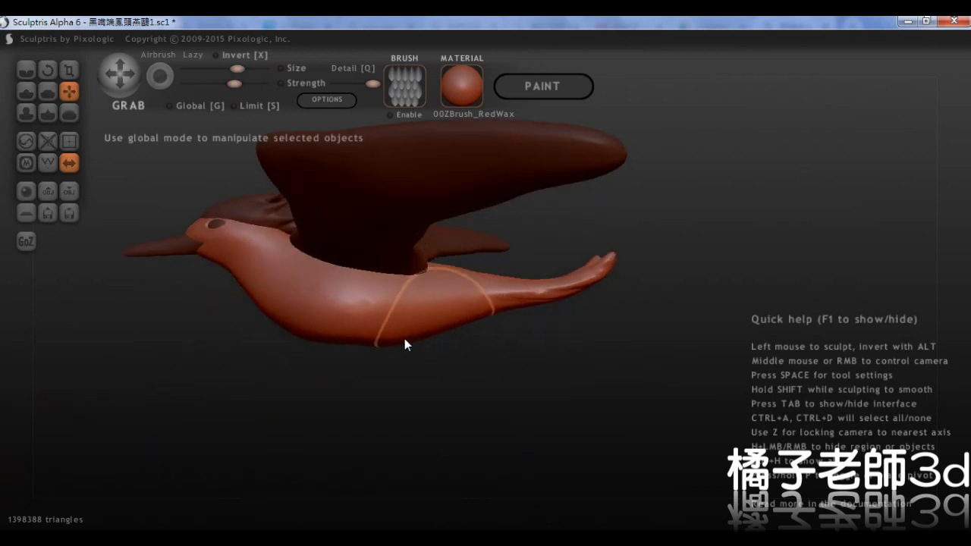
Step: Check the tail in the Chrome reference photo and pull the flying bird's forked tail tips outward with the Grab brush
{"action": "mouse_move", "coordinate": [463, 298]}
{"action": "middle_mouse_down"}
{"action": "mouse_move", "coordinate": [511, 341]}
{"action": "mouse_move", "coordinate": [500, 325]}
{"action": "mouse_move", "coordinate": [498, 348]}
{"action": "middle_mouse_up"}
{"action": "mouse_move", "coordinate": [726, 314]}
{"action": "middle_mouse_down"}
{"action": "mouse_move", "coordinate": [776, 296]}
{"action": "mouse_move", "coordinate": [842, 308]}
{"action": "middle_mouse_up"}
{"action": "key", "text": "alt+Tab"}
{"action": "key", "text": "alt+Tab"}
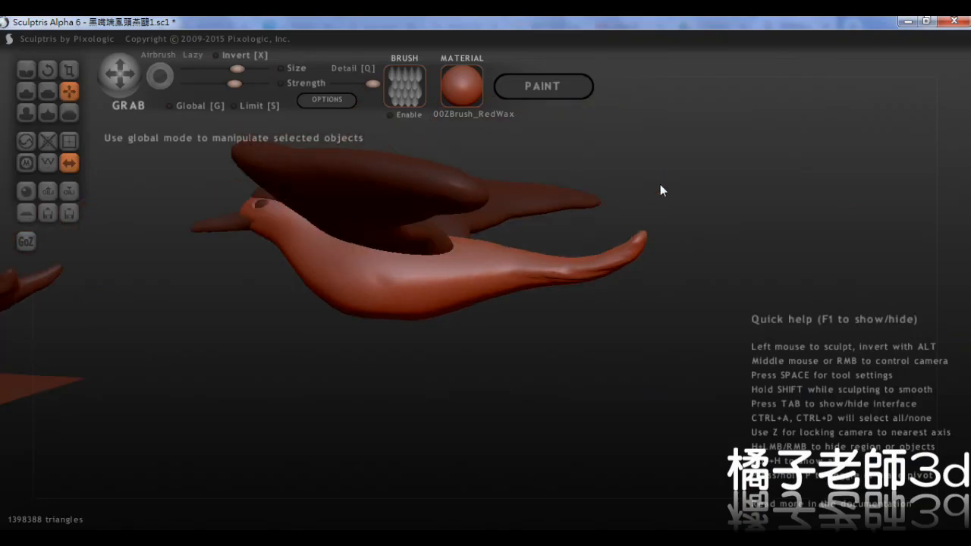
{"action": "mouse_move", "coordinate": [660, 186]}
{"action": "middle_mouse_down"}
{"action": "mouse_move", "coordinate": [641, 236]}
{"action": "mouse_move", "coordinate": [722, 223]}
{"action": "mouse_move", "coordinate": [568, 187]}
{"action": "mouse_move", "coordinate": [585, 156]}
{"action": "middle_mouse_up"}
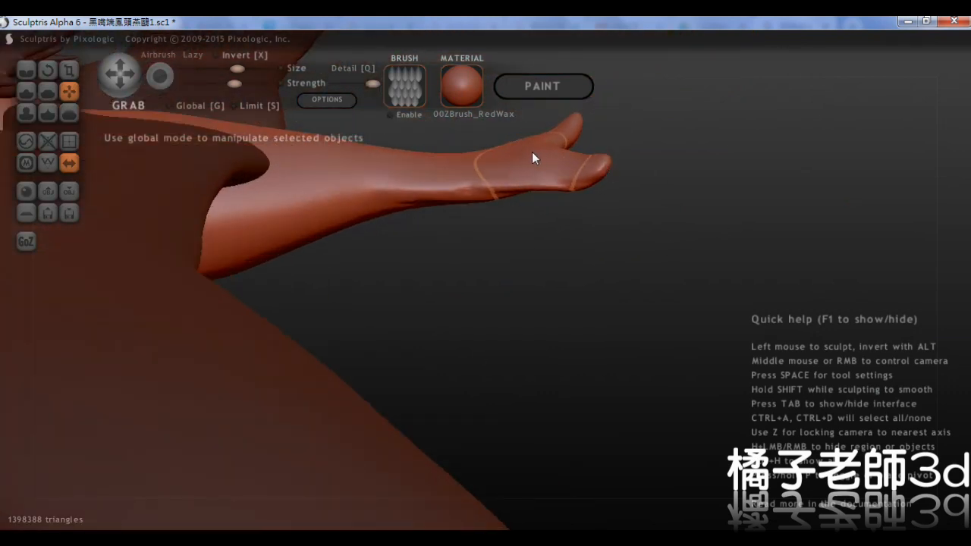
{"action": "mouse_move", "coordinate": [549, 165]}
{"action": "middle_mouse_down"}
{"action": "mouse_move", "coordinate": [537, 251]}
{"action": "mouse_move", "coordinate": [508, 273]}
{"action": "mouse_move", "coordinate": [646, 256]}
{"action": "mouse_move", "coordinate": [624, 243]}
{"action": "mouse_move", "coordinate": [589, 317]}
{"action": "mouse_move", "coordinate": [449, 354]}
{"action": "mouse_move", "coordinate": [457, 332]}
{"action": "middle_mouse_up"}
{"action": "scroll", "coordinate": [364, 334], "scroll_direction": "up", "scroll_amount": 4}
{"action": "middle_click_drag", "start_coordinate": [346, 310], "coordinate": [391, 218]}
{"action": "left_click_drag", "start_coordinate": [391, 219], "coordinate": [357, 243]}
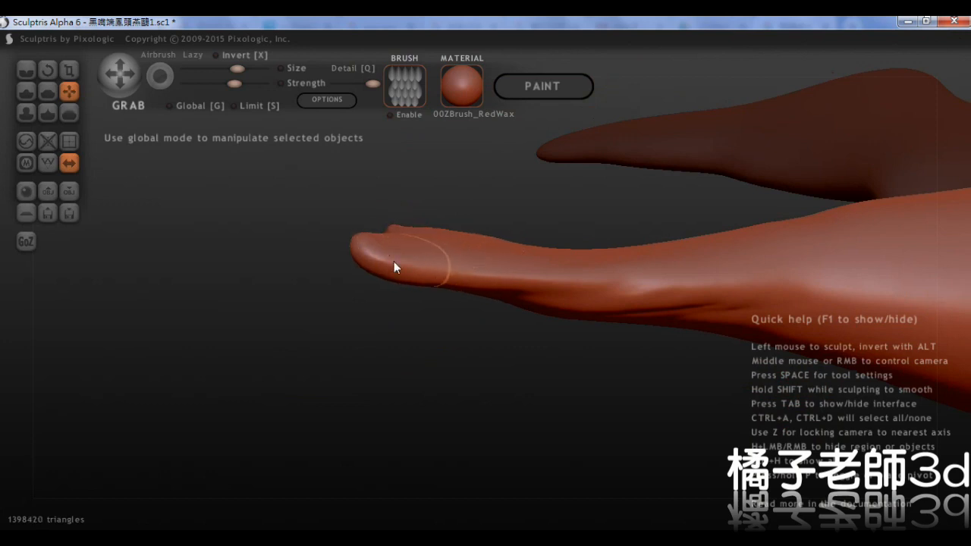
Step: Examine the flying bird's tail, belly, head and overall pose from several angles against the flight photo in Chrome
{"action": "mouse_move", "coordinate": [436, 298]}
{"action": "middle_mouse_down"}
{"action": "mouse_move", "coordinate": [522, 249]}
{"action": "mouse_move", "coordinate": [596, 245]}
{"action": "mouse_move", "coordinate": [340, 390]}
{"action": "mouse_move", "coordinate": [509, 399]}
{"action": "mouse_move", "coordinate": [561, 340]}
{"action": "mouse_move", "coordinate": [472, 311]}
{"action": "mouse_move", "coordinate": [497, 347]}
{"action": "mouse_move", "coordinate": [603, 316]}
{"action": "mouse_move", "coordinate": [401, 291]}
{"action": "mouse_move", "coordinate": [536, 323]}
{"action": "middle_mouse_up"}
{"action": "key", "text": "alt+Tab"}
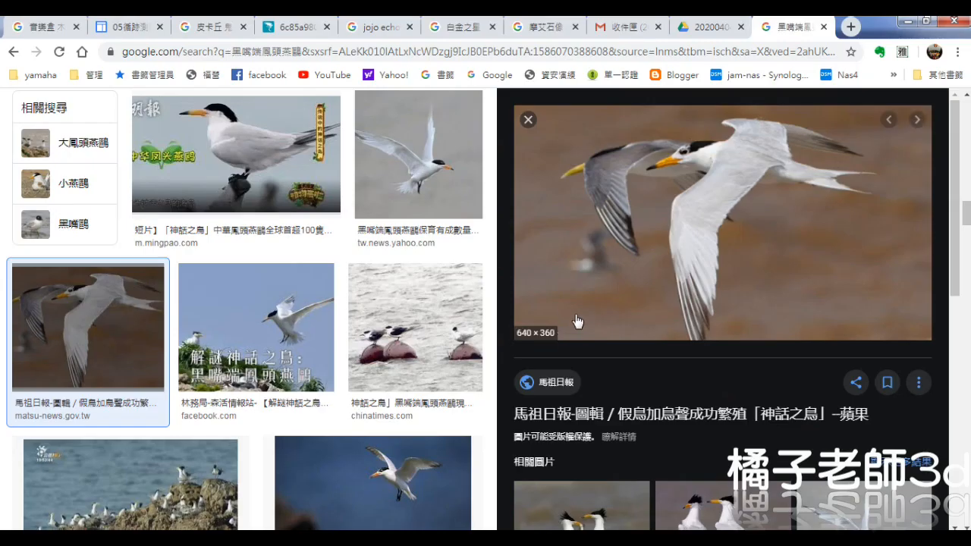
{"action": "key", "text": "alt+Tab"}
{"action": "mouse_move", "coordinate": [493, 293]}
{"action": "middle_mouse_down"}
{"action": "mouse_move", "coordinate": [409, 308]}
{"action": "mouse_move", "coordinate": [434, 273]}
{"action": "middle_mouse_up"}
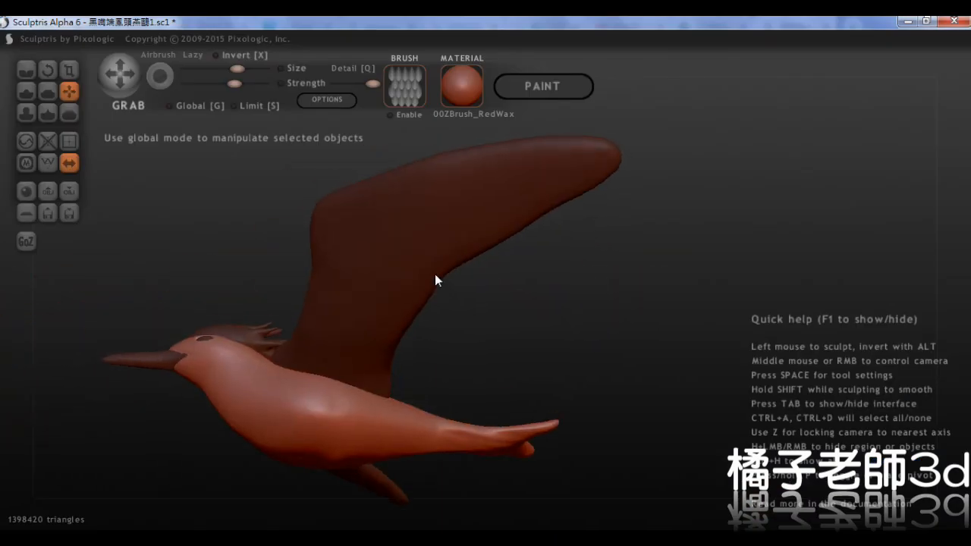
{"action": "mouse_move", "coordinate": [290, 452]}
{"action": "middle_mouse_down"}
{"action": "mouse_move", "coordinate": [473, 367]}
{"action": "mouse_move", "coordinate": [399, 340]}
{"action": "mouse_move", "coordinate": [464, 306]}
{"action": "mouse_move", "coordinate": [470, 342]}
{"action": "middle_mouse_up"}
{"action": "middle_click_drag", "start_coordinate": [622, 476], "coordinate": [543, 359]}
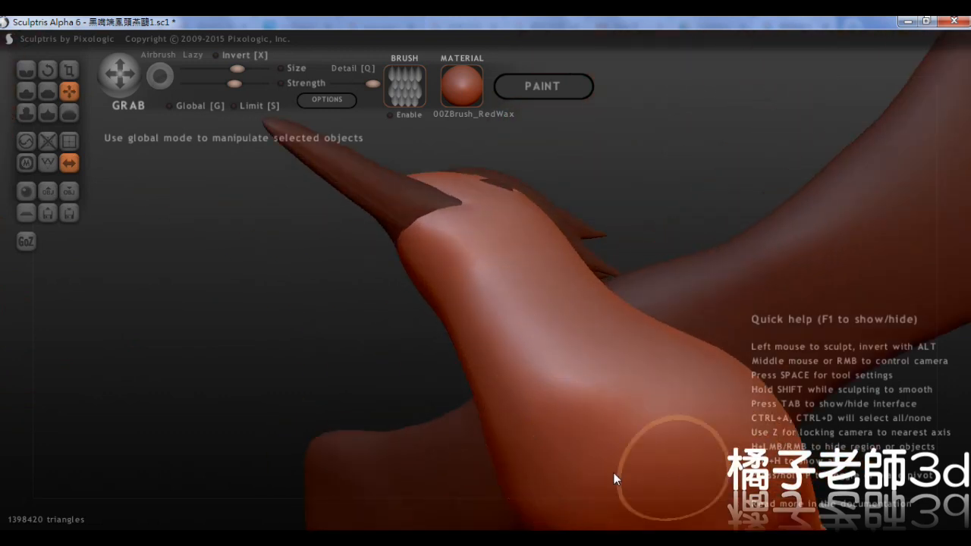
{"action": "scroll", "coordinate": [543, 359], "scroll_direction": "up", "scroll_amount": 5}
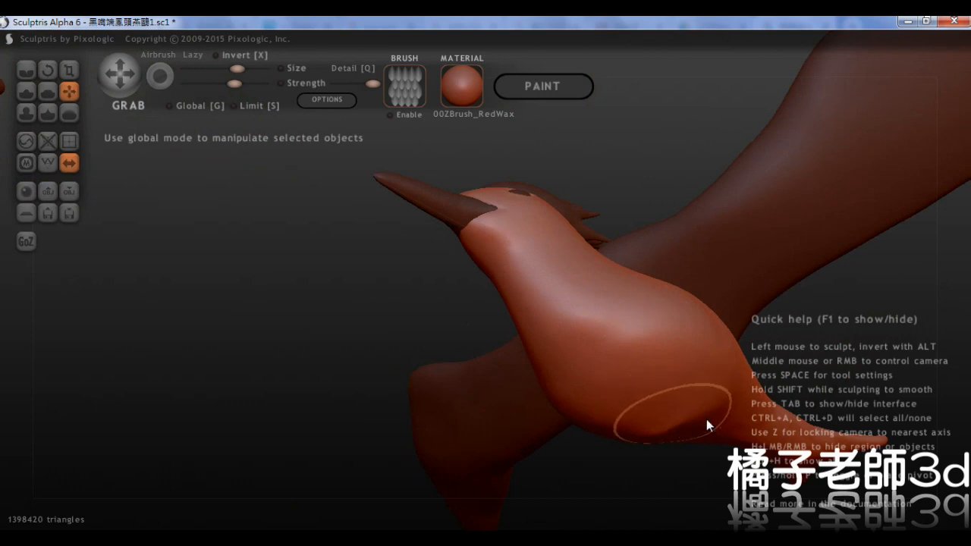
{"action": "middle_click_drag", "start_coordinate": [706, 419], "coordinate": [546, 296]}
{"action": "scroll", "coordinate": [550, 297], "scroll_direction": "up", "scroll_amount": 4}
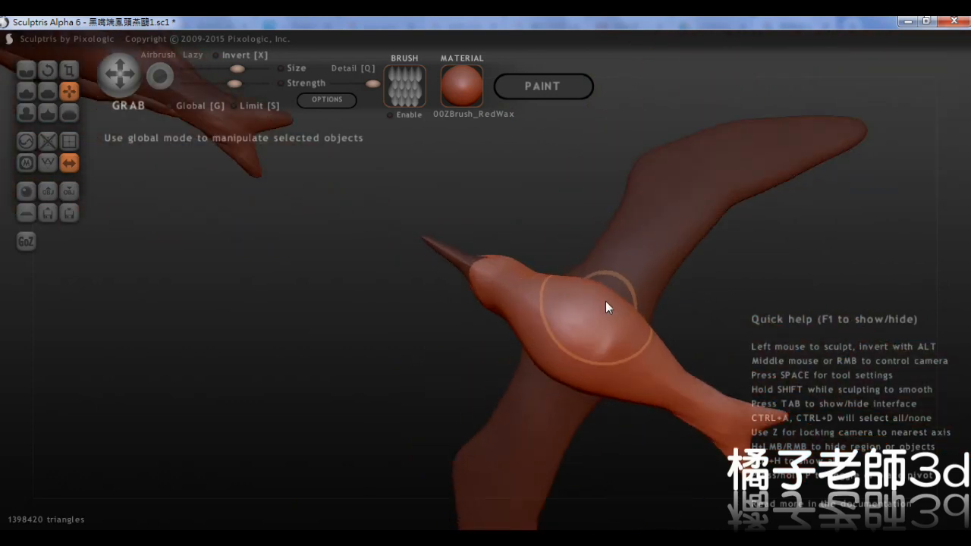
{"action": "scroll", "coordinate": [605, 301], "scroll_direction": "down", "scroll_amount": 5}
{"action": "middle_click_drag", "start_coordinate": [605, 301], "coordinate": [233, 219]}
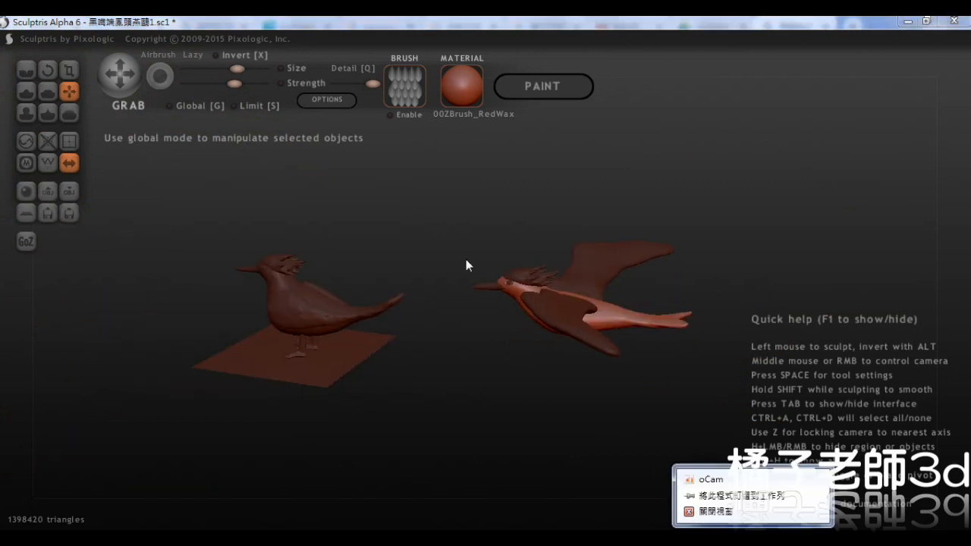
{"action": "left_click", "coordinate": [705, 482]}
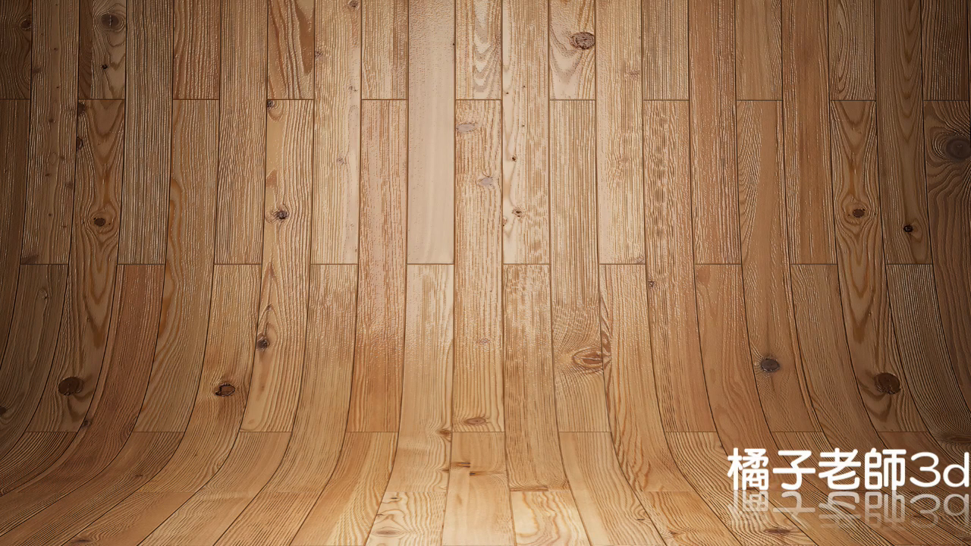